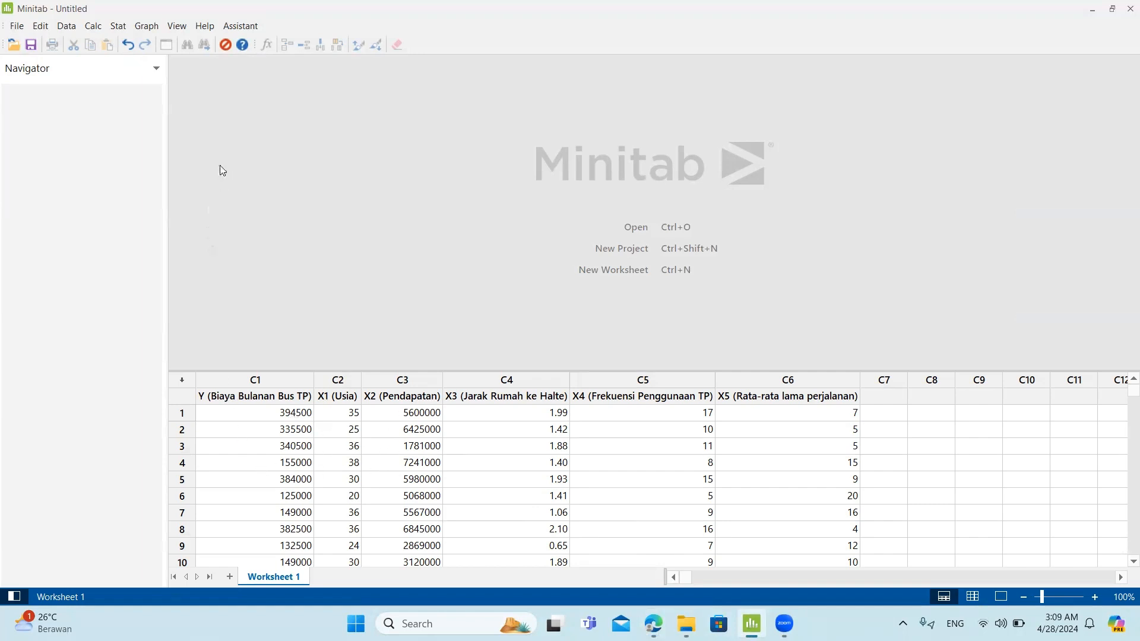
Step: Set up Fit Regression Model with Y (Biaya Bulanan Bus TP) as the response and X1 to X5 as continuous predictors
{"action": "left_click", "coordinate": [116, 28]}
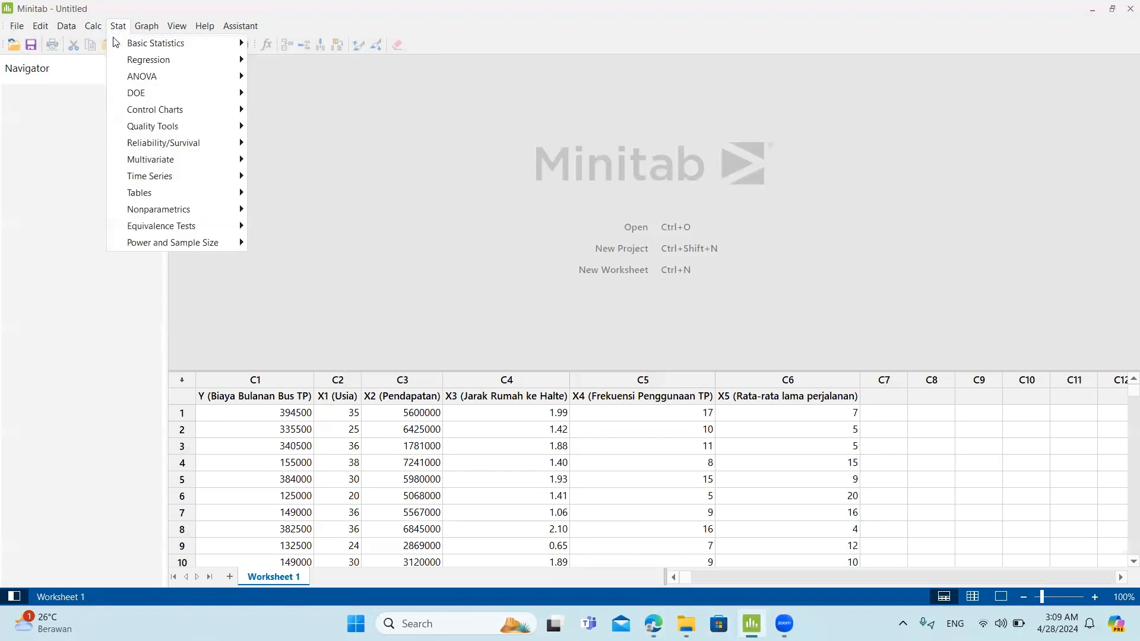
{"action": "mouse_move", "coordinate": [211, 68]}
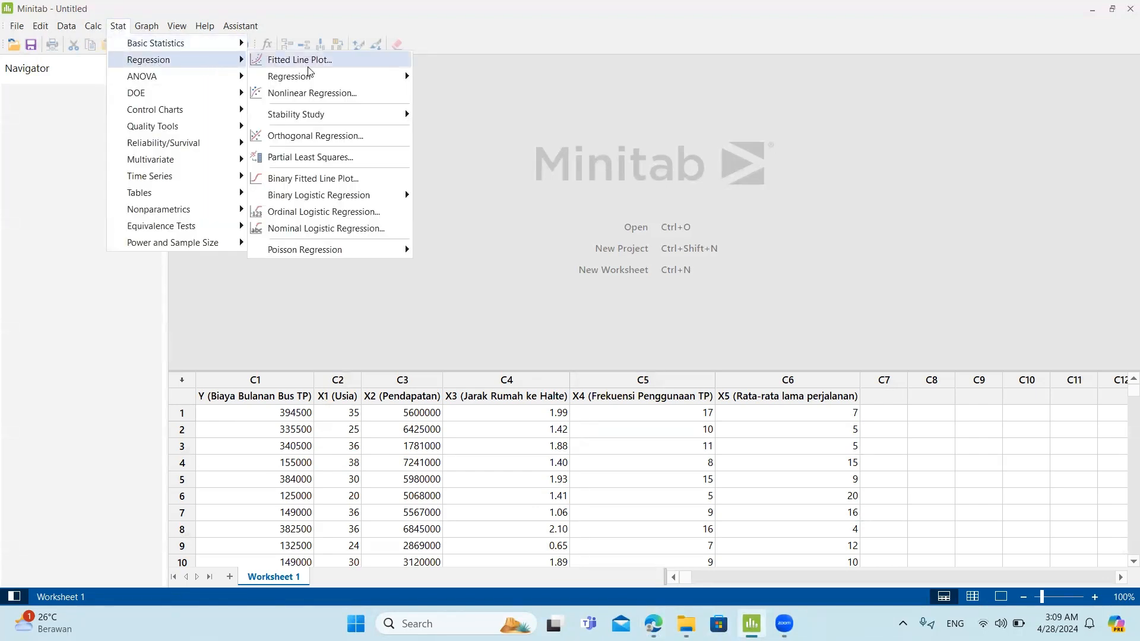
{"action": "mouse_move", "coordinate": [326, 76]}
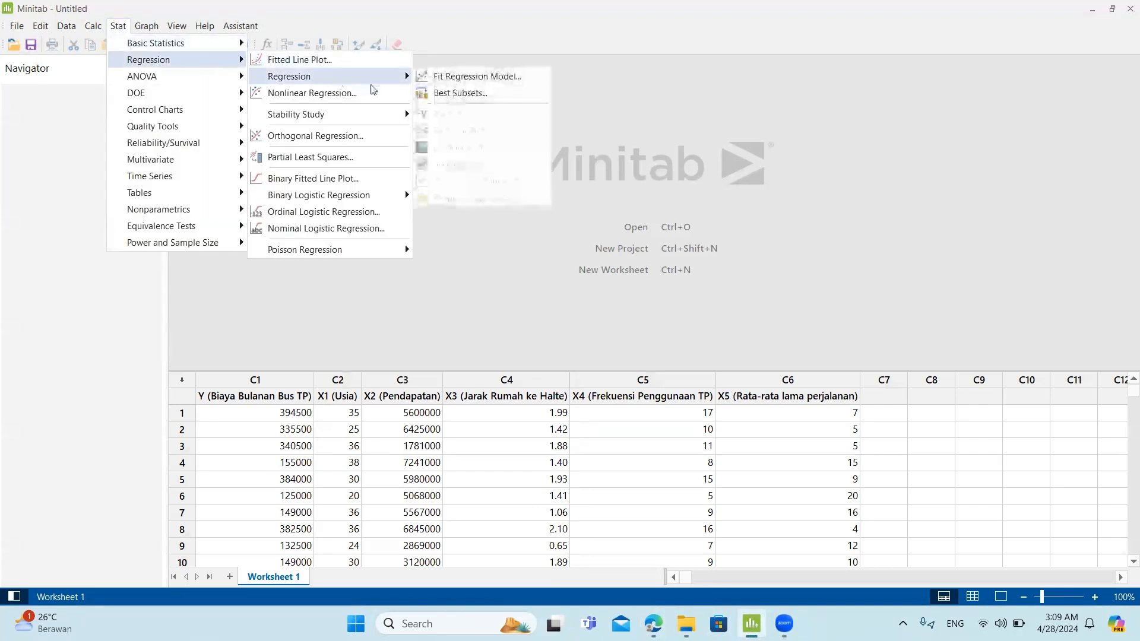
{"action": "left_click", "coordinate": [461, 77]}
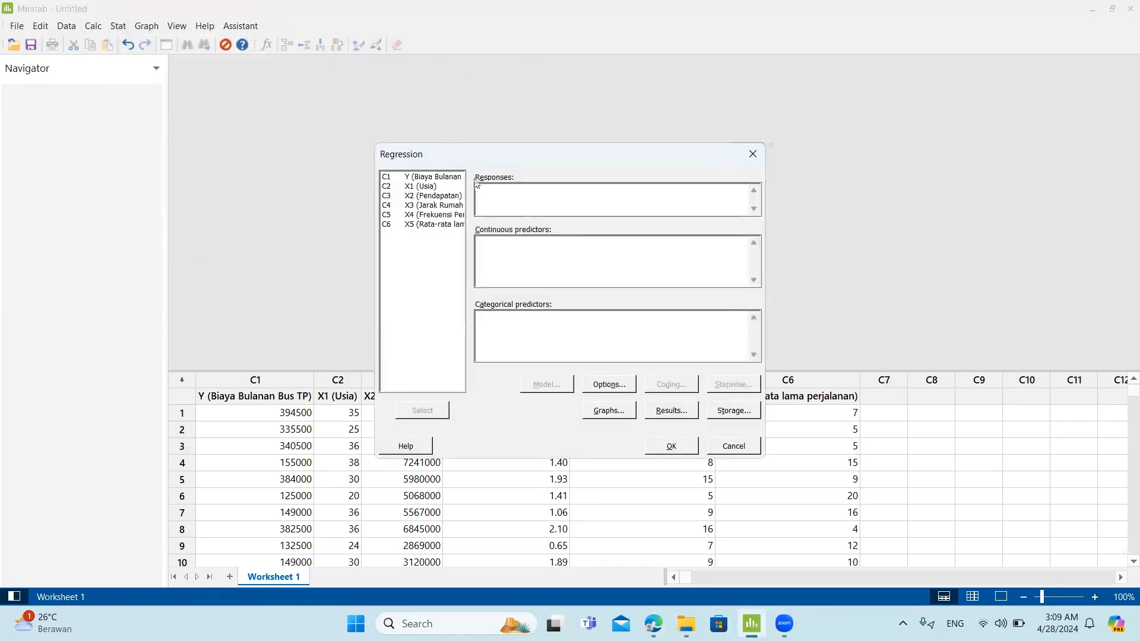
{"action": "left_click", "coordinate": [432, 177]}
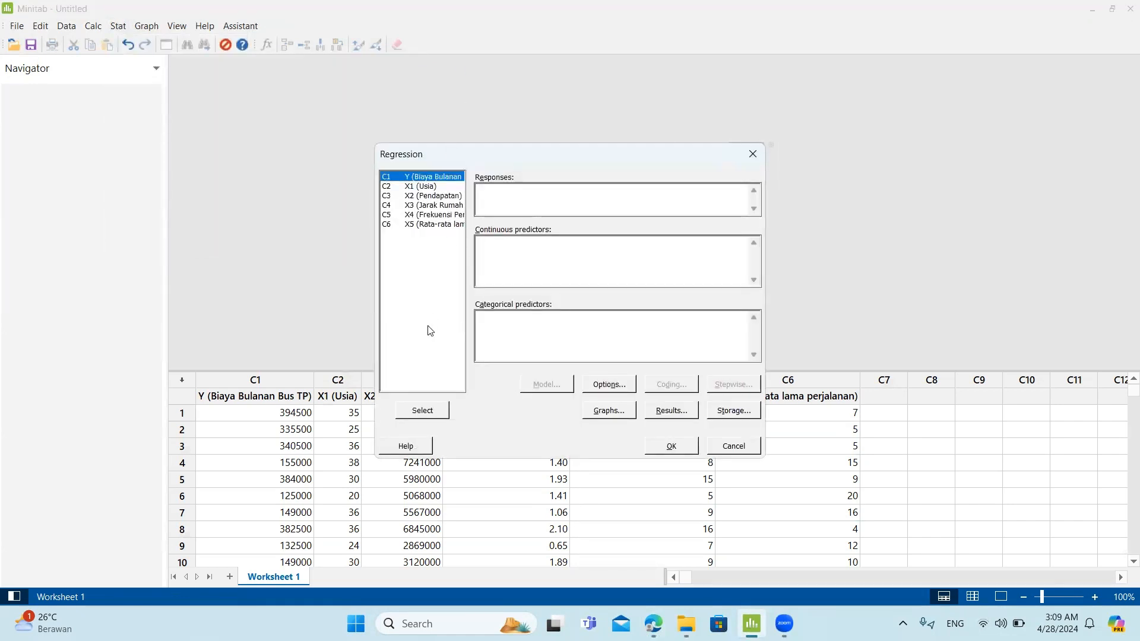
{"action": "left_click", "coordinate": [409, 411]}
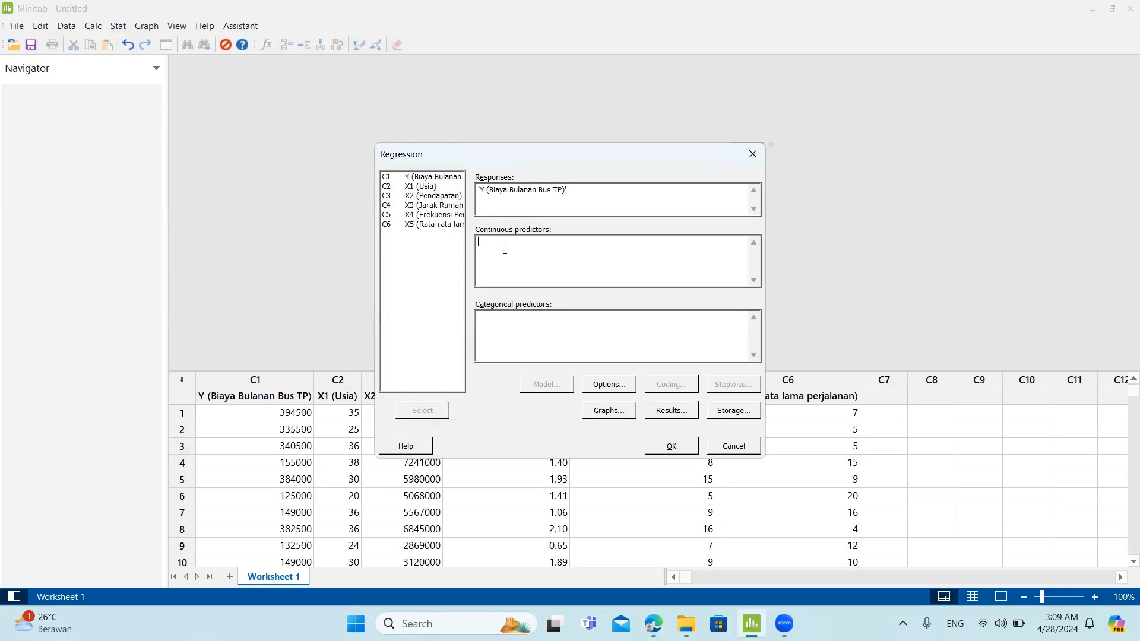
{"action": "left_click_drag", "start_coordinate": [422, 186], "coordinate": [425, 235]}
{"action": "left_click", "coordinate": [440, 416]}
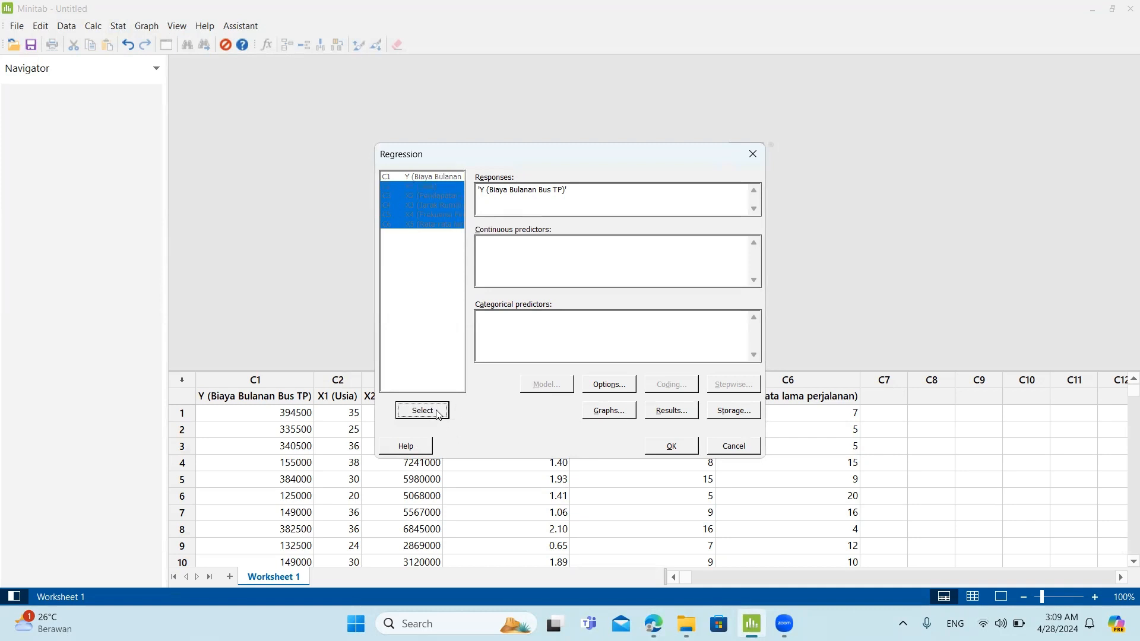
Step: Set the regression to store fits, residuals and standardized residuals in the worksheet
{"action": "left_click", "coordinate": [734, 412]}
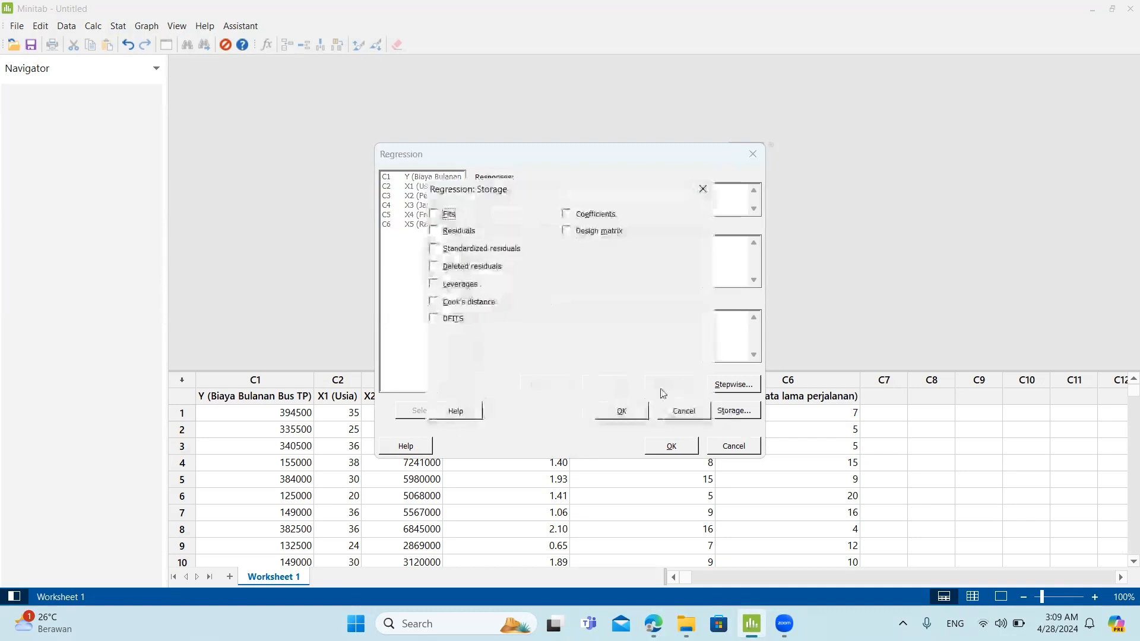
{"action": "left_click", "coordinate": [433, 214]}
{"action": "left_click", "coordinate": [434, 231]}
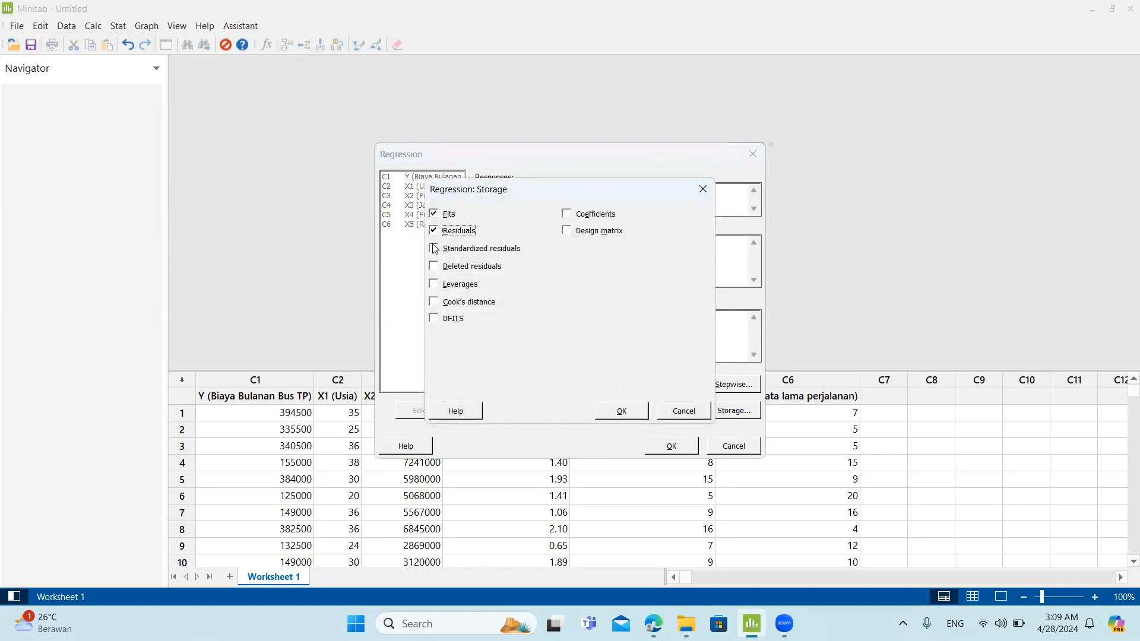
{"action": "left_click", "coordinate": [433, 248]}
{"action": "left_click", "coordinate": [621, 412]}
Step: Include the Durbin-Watson statistic in the regression results
{"action": "left_click", "coordinate": [666, 410]}
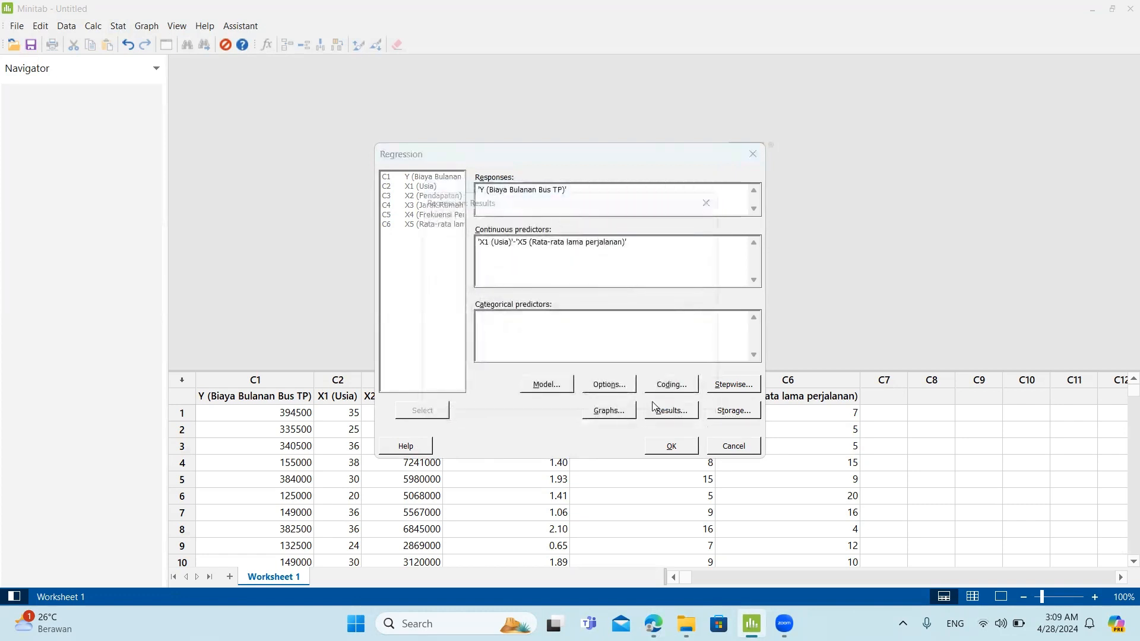
{"action": "left_click", "coordinate": [433, 371]}
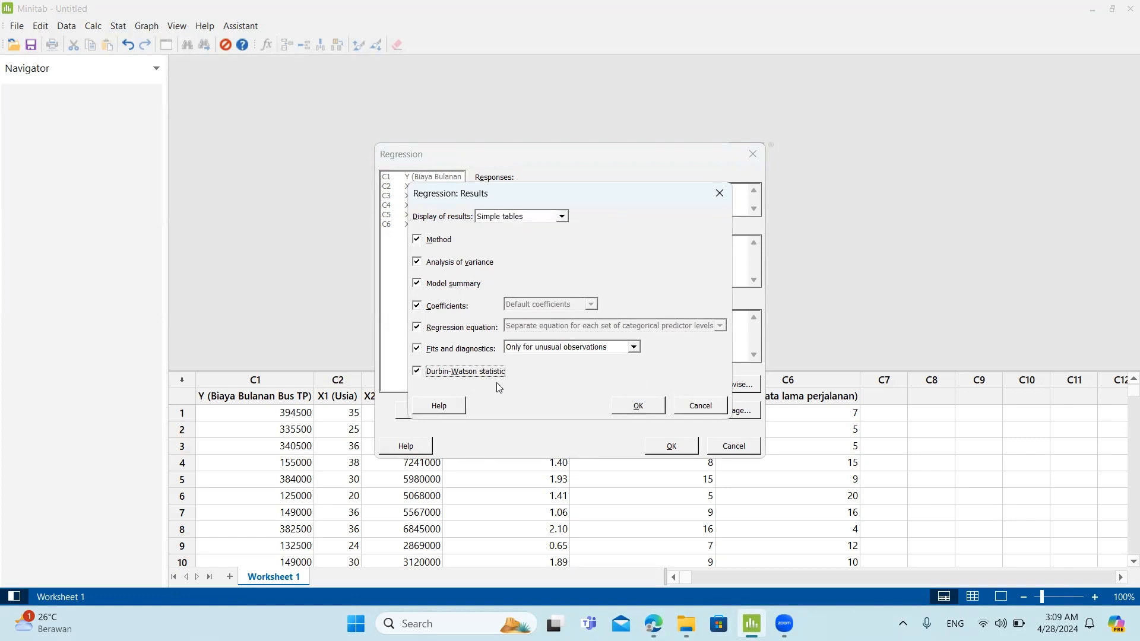
{"action": "left_click", "coordinate": [637, 414]}
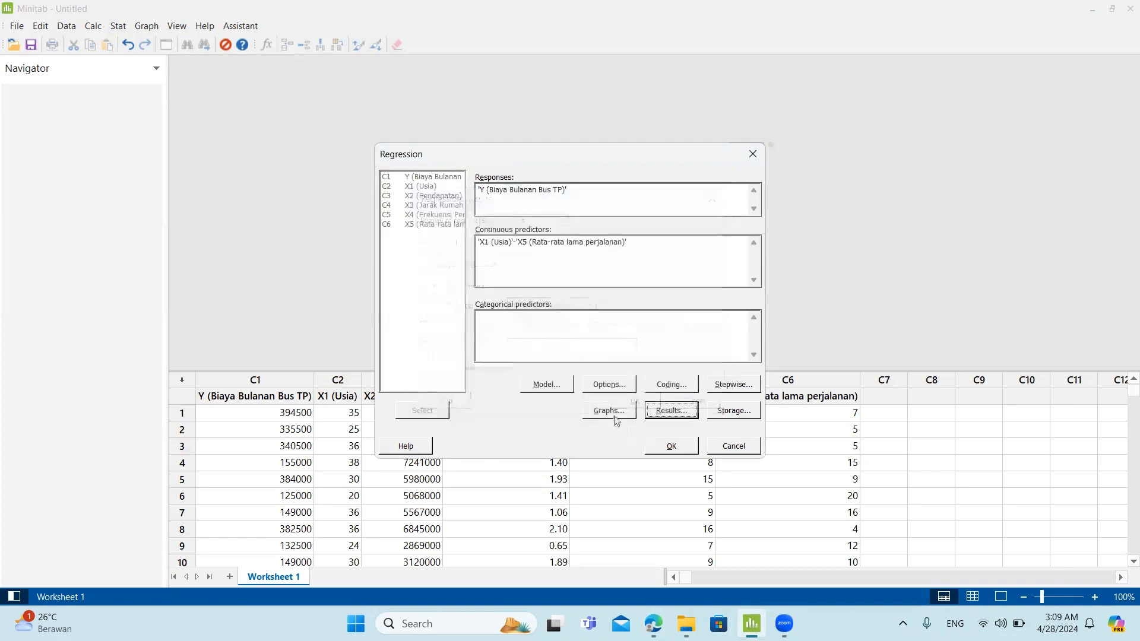
Step: Choose the Four in one residual plots and run the regression analysis
{"action": "left_click", "coordinate": [614, 414]}
{"action": "left_click", "coordinate": [529, 331]}
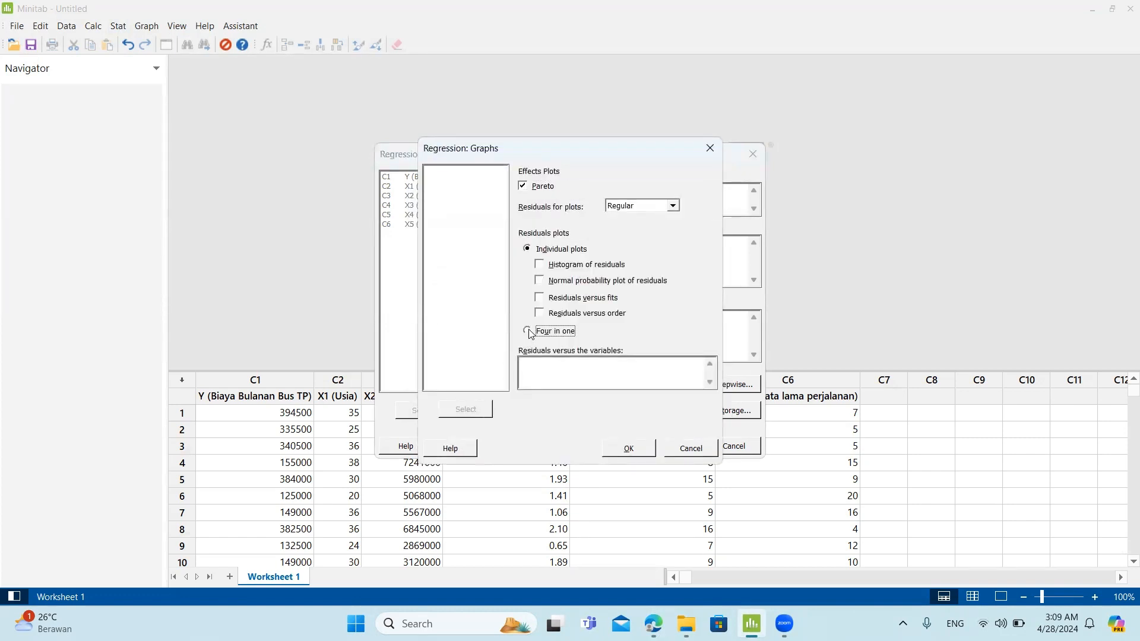
{"action": "left_click", "coordinate": [629, 449]}
{"action": "left_click", "coordinate": [671, 450]}
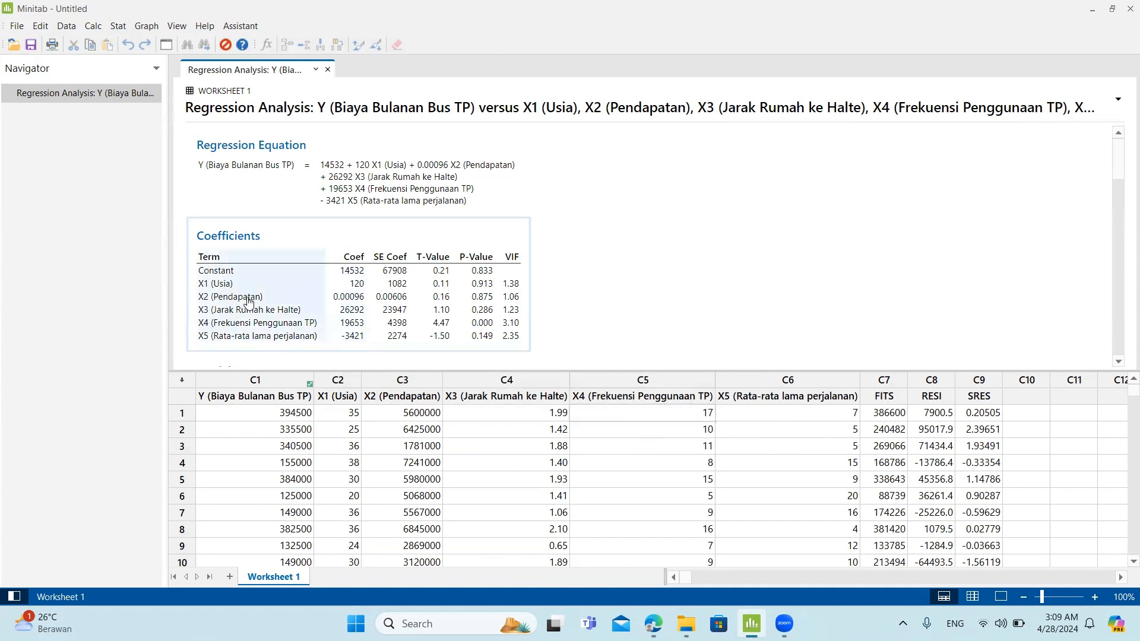
Step: Run a normality test on the RESI column with the Kolmogorov-Smirnov method
{"action": "scroll", "coordinate": [252, 299], "scroll_direction": "down", "scroll_amount": 7}
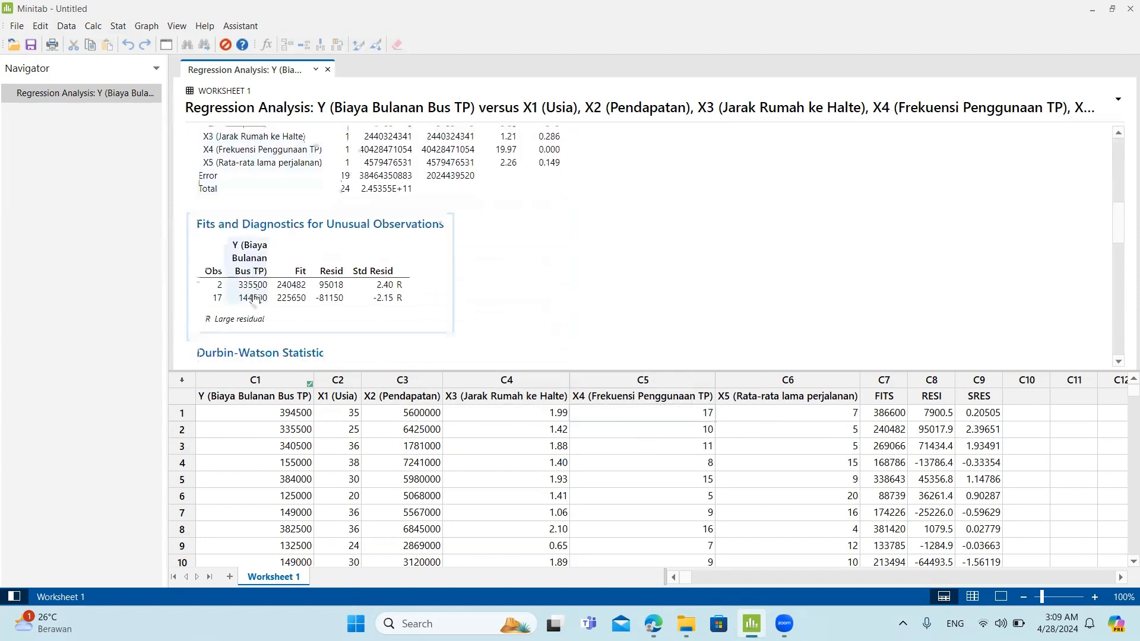
{"action": "scroll", "coordinate": [253, 297], "scroll_direction": "down", "scroll_amount": 10}
{"action": "scroll", "coordinate": [253, 289], "scroll_direction": "up", "scroll_amount": 2}
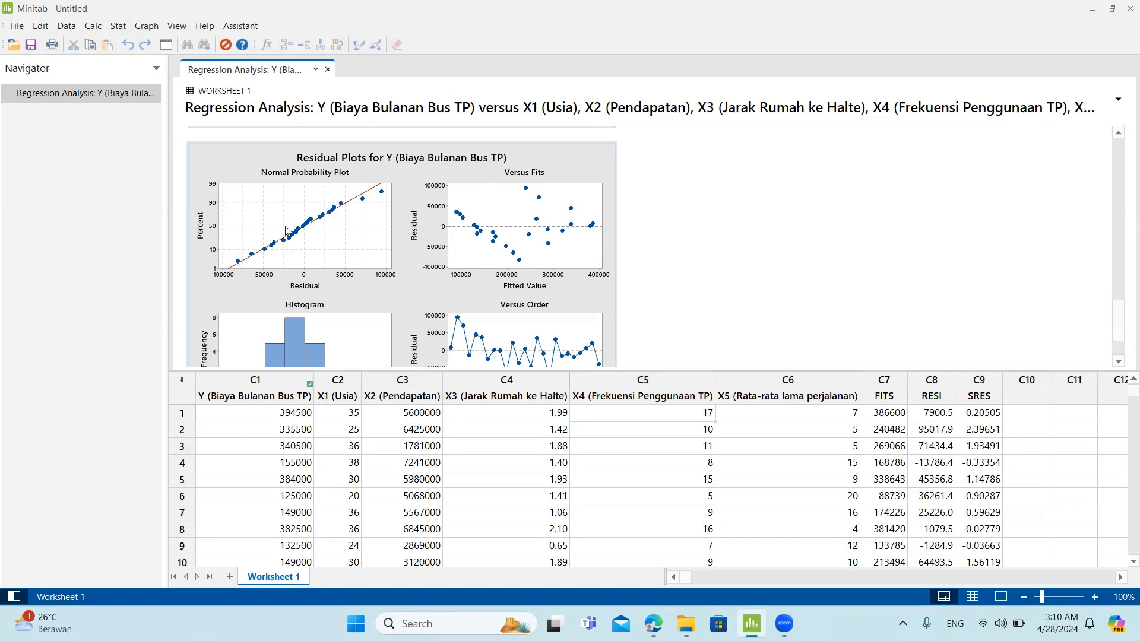
{"action": "left_click", "coordinate": [118, 27]}
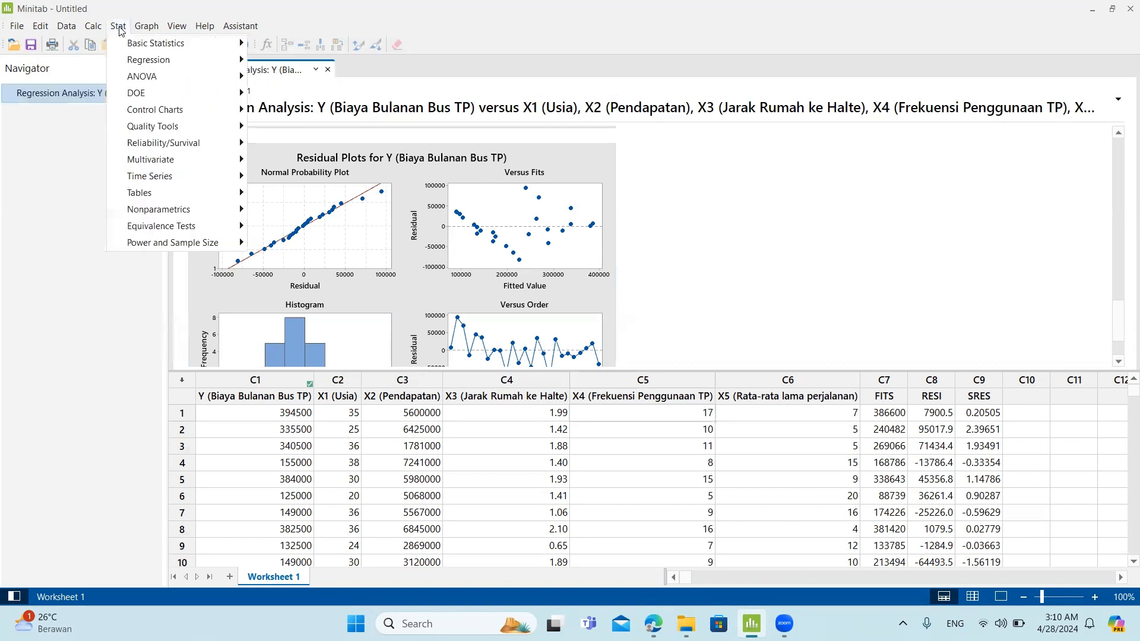
{"action": "mouse_move", "coordinate": [140, 45]}
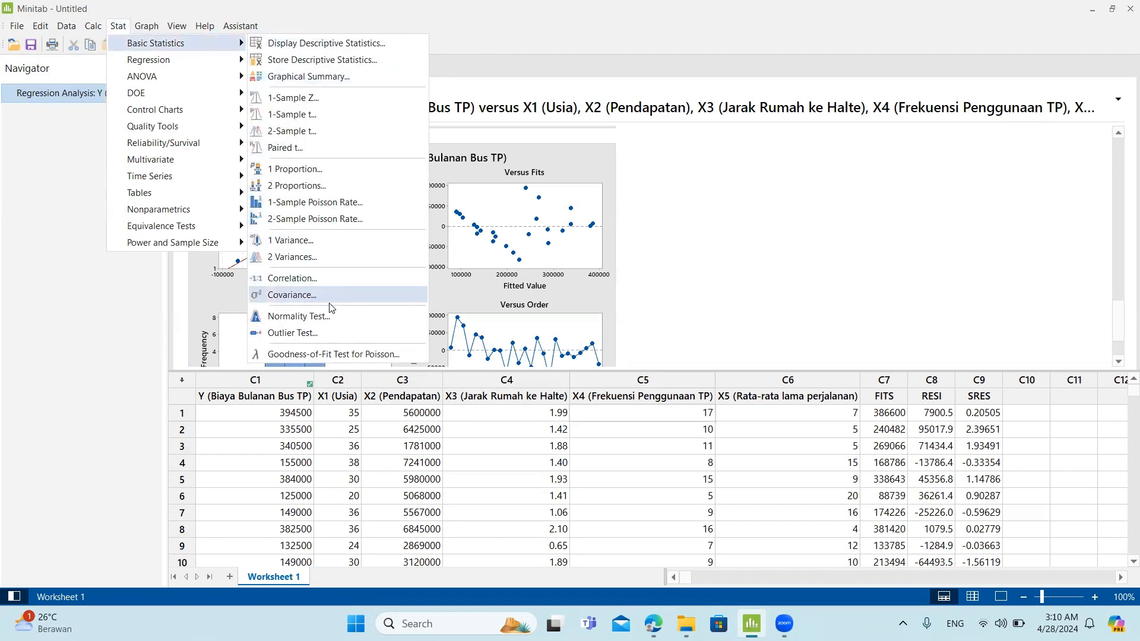
{"action": "left_click", "coordinate": [320, 319]}
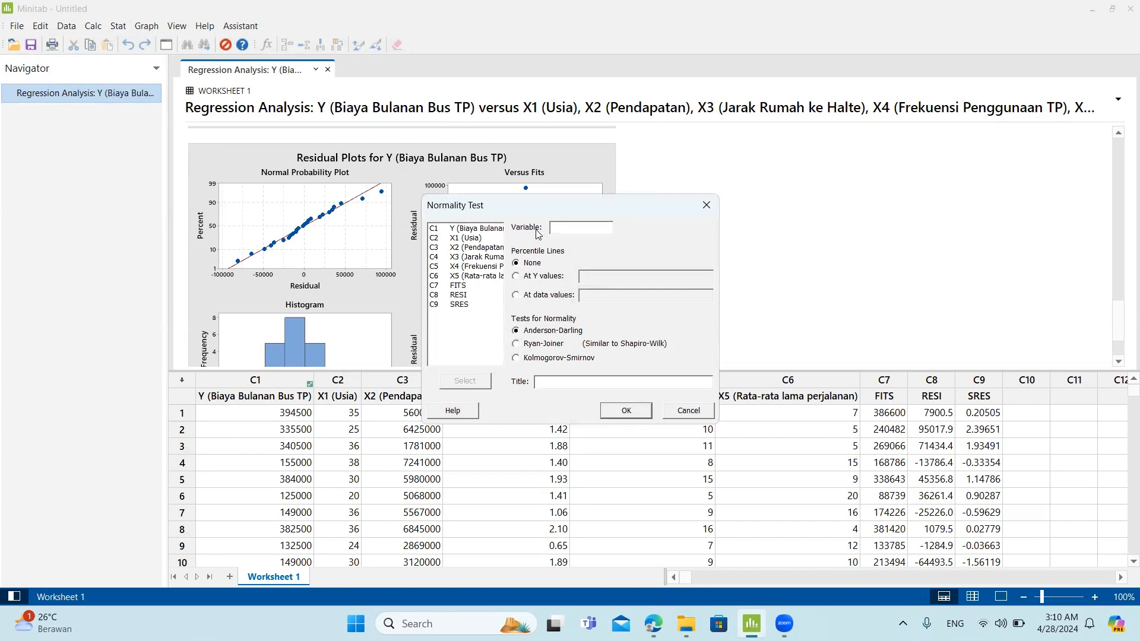
{"action": "left_click", "coordinate": [467, 297]}
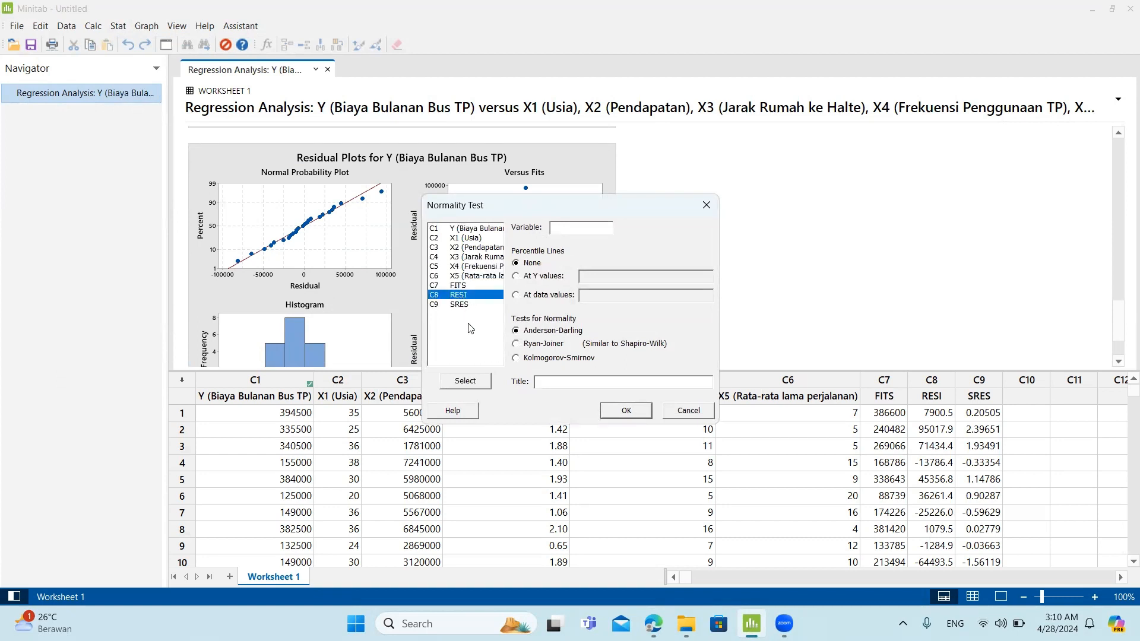
{"action": "left_click", "coordinate": [466, 381]}
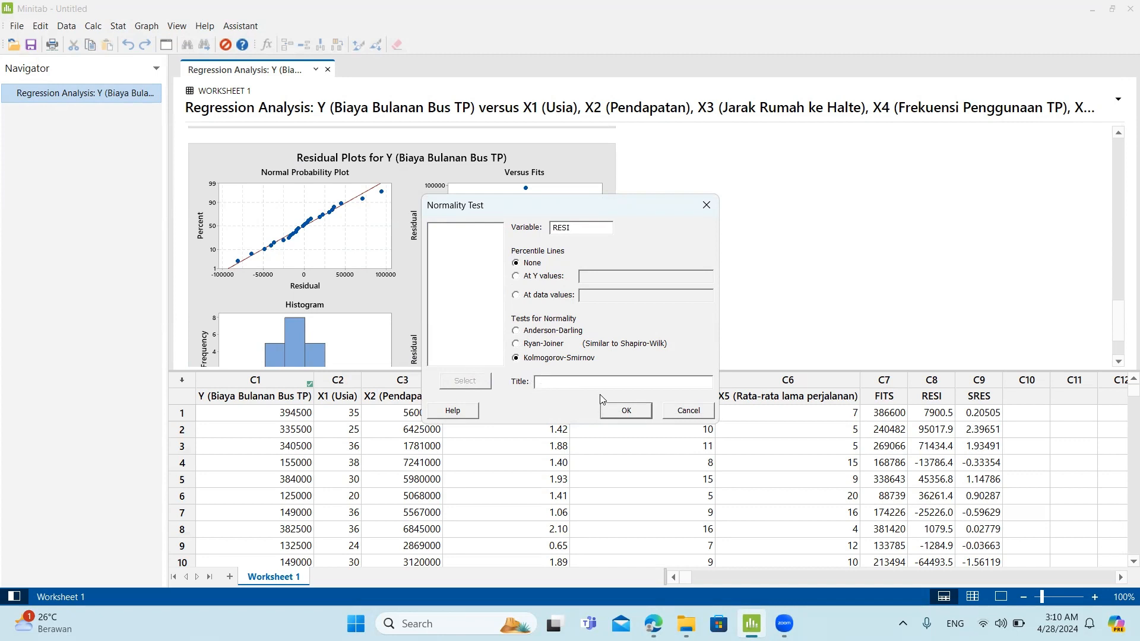
{"action": "left_click", "coordinate": [625, 411]}
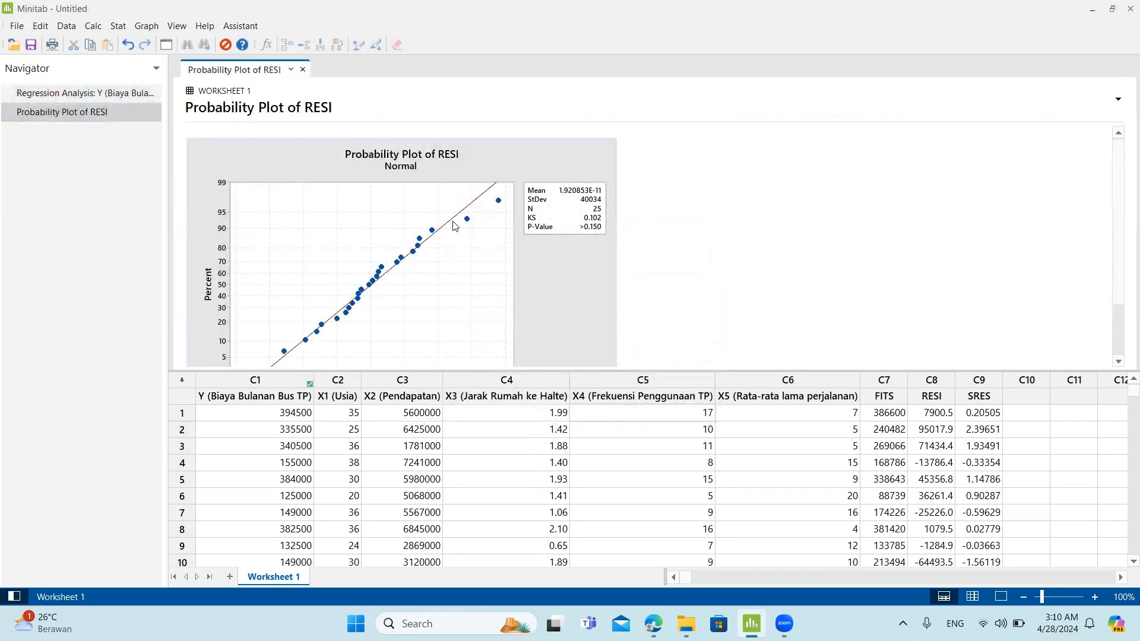
Step: Examine the probability plot of RESI, consult the Uji Normalitas slide in the PDF open in Edge, and return to Minitab
{"action": "scroll", "coordinate": [500, 259], "scroll_direction": "down", "scroll_amount": 1}
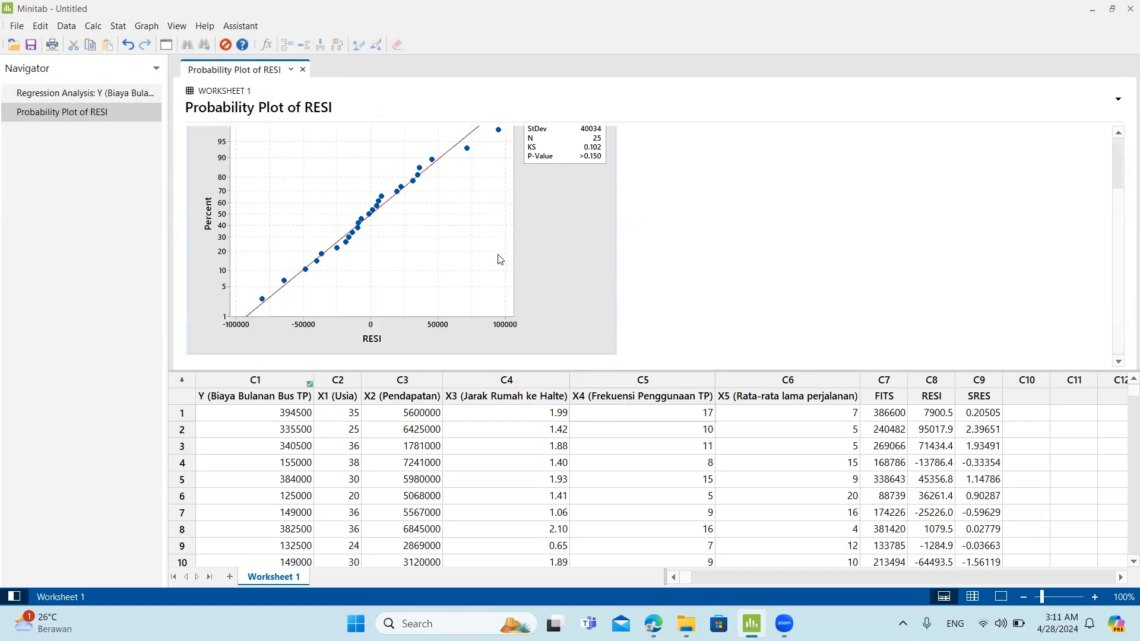
{"action": "scroll", "coordinate": [479, 295], "scroll_direction": "up", "scroll_amount": 1}
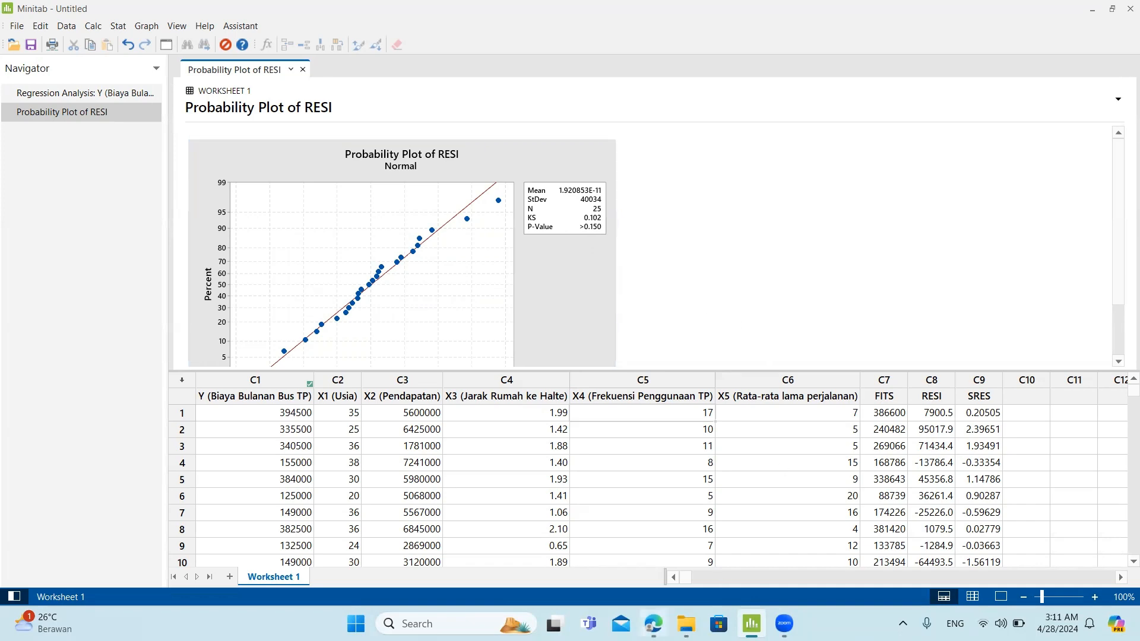
{"action": "left_click", "coordinate": [653, 624]}
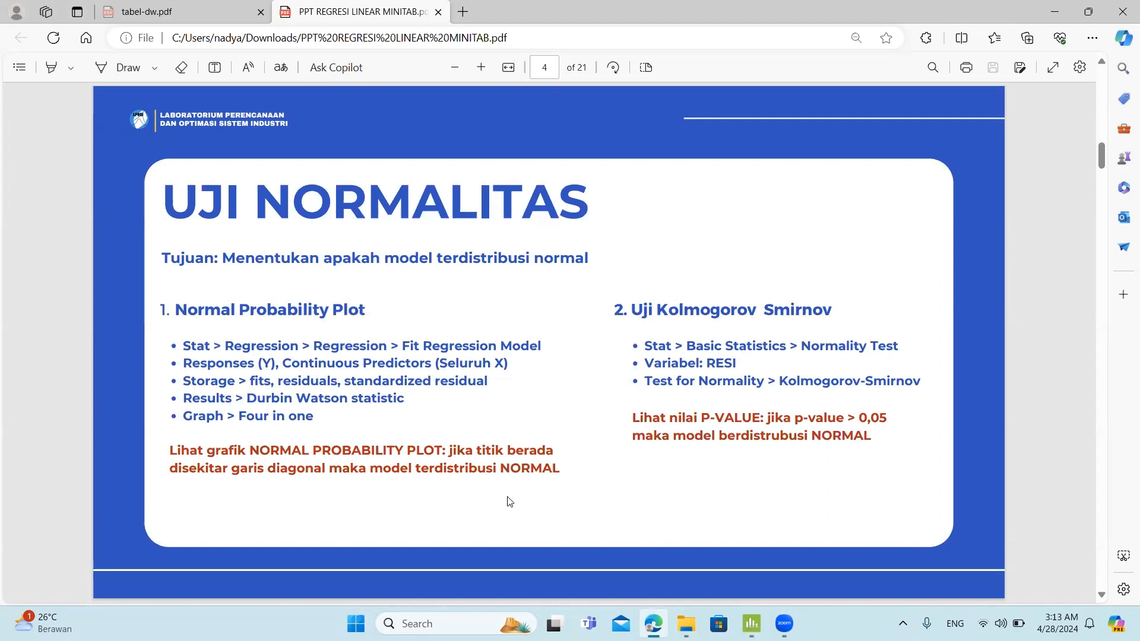
{"action": "left_click", "coordinate": [751, 623]}
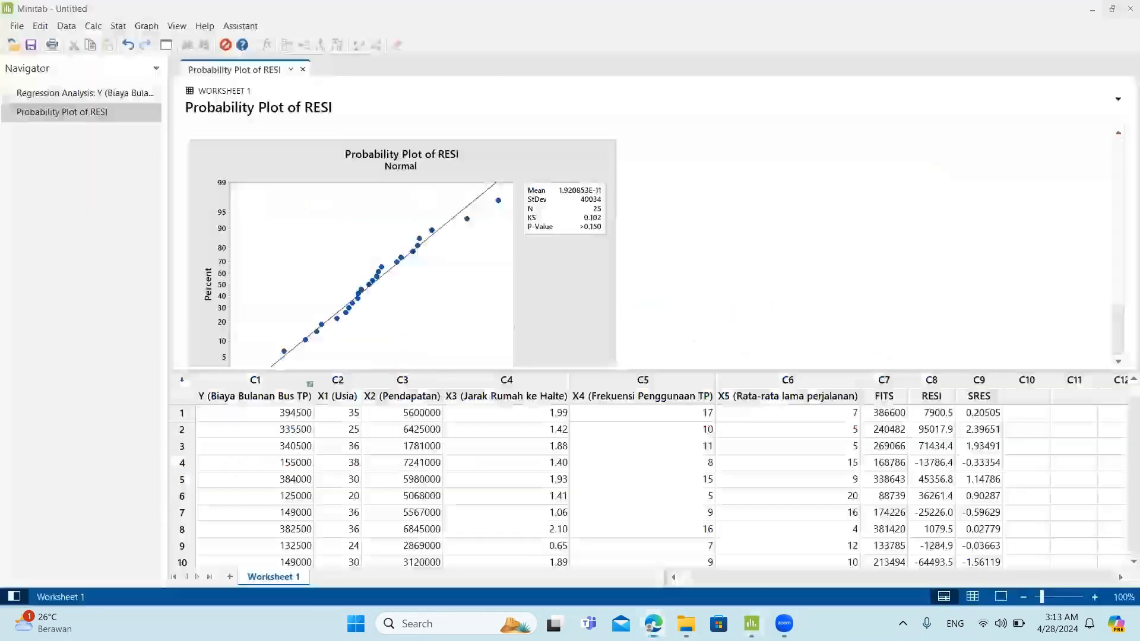
Step: Open the Calculator, set the result variable to Transform_X1, and clear the existing expression
{"action": "left_click", "coordinate": [93, 27]}
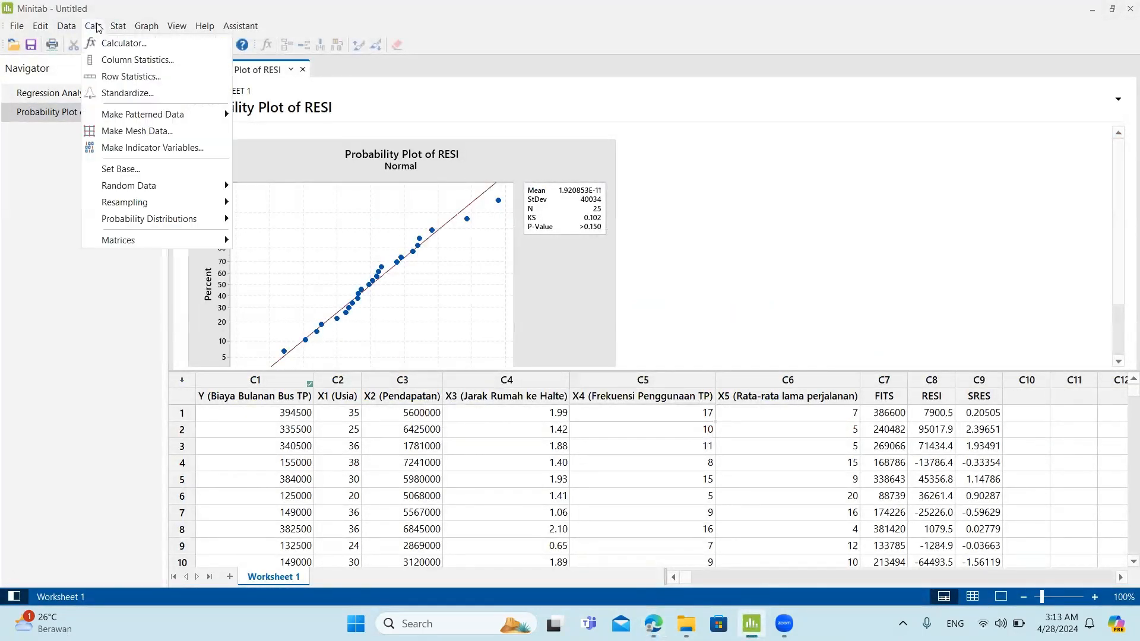
{"action": "left_click", "coordinate": [109, 46]}
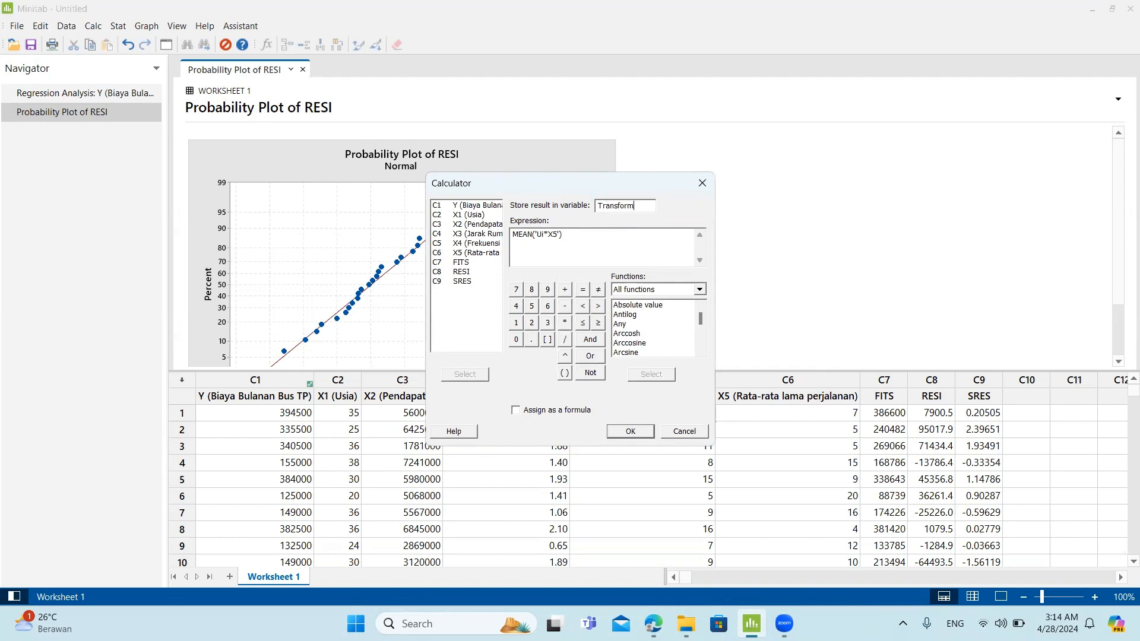
{"action": "left_click", "coordinate": [470, 215]}
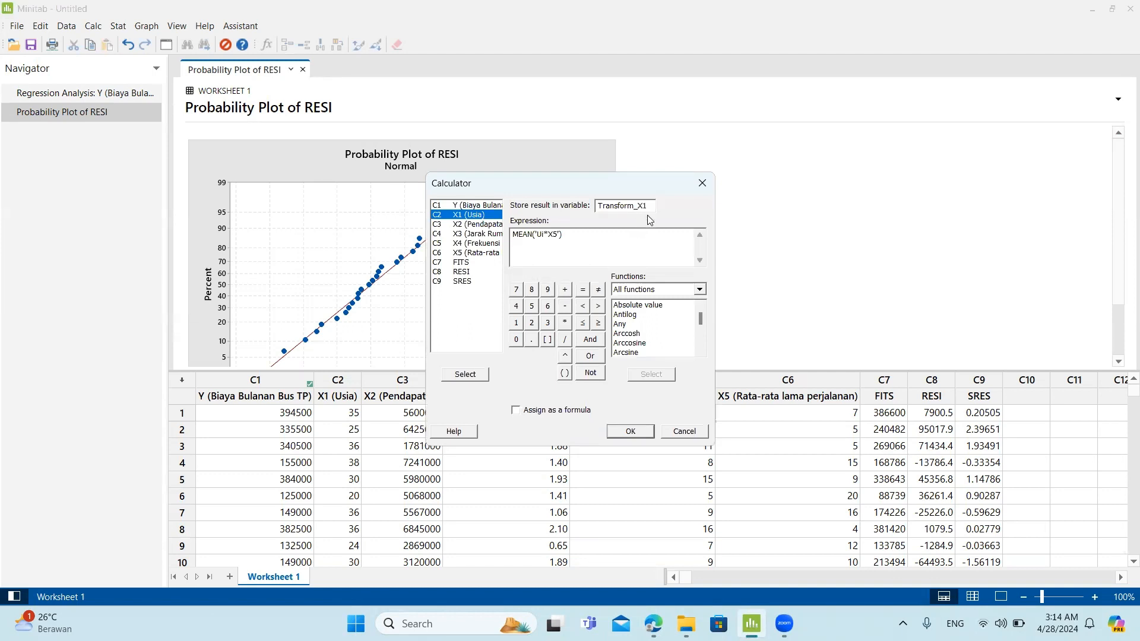
{"action": "left_click_drag", "start_coordinate": [570, 235], "coordinate": [510, 236]}
{"action": "key", "text": "BackSpace"}
Step: Insert the Natural log (log base e) function into the Calculator expression for Transform_X1
{"action": "scroll", "coordinate": [643, 321], "scroll_direction": "down", "scroll_amount": 1}
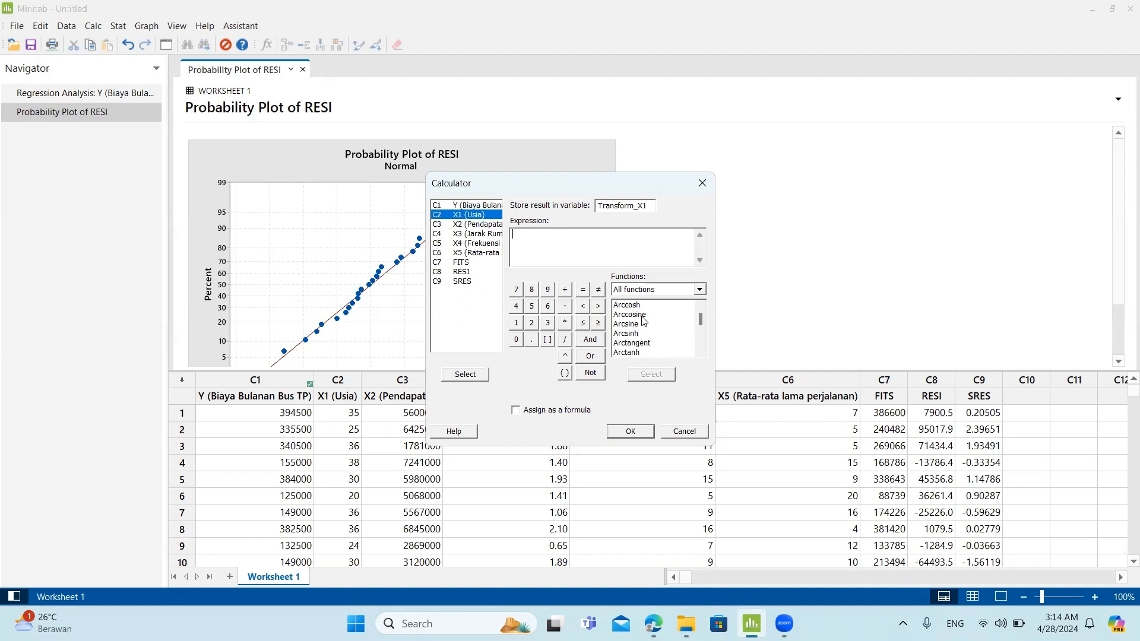
{"action": "scroll", "coordinate": [638, 324], "scroll_direction": "down", "scroll_amount": 6}
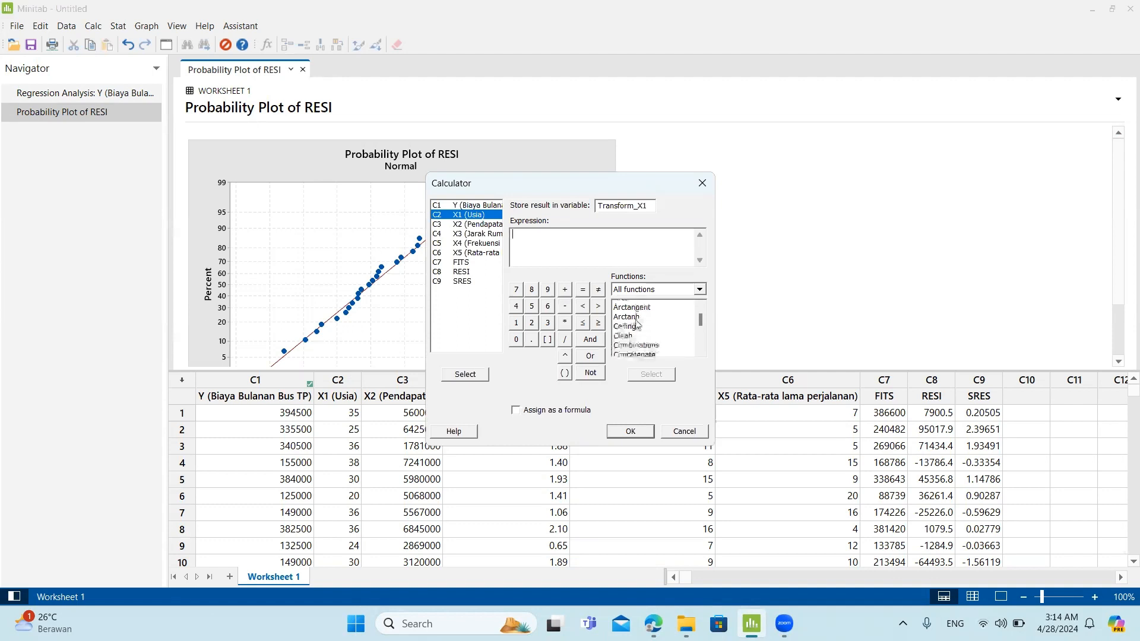
{"action": "scroll", "coordinate": [637, 324], "scroll_direction": "down", "scroll_amount": 3}
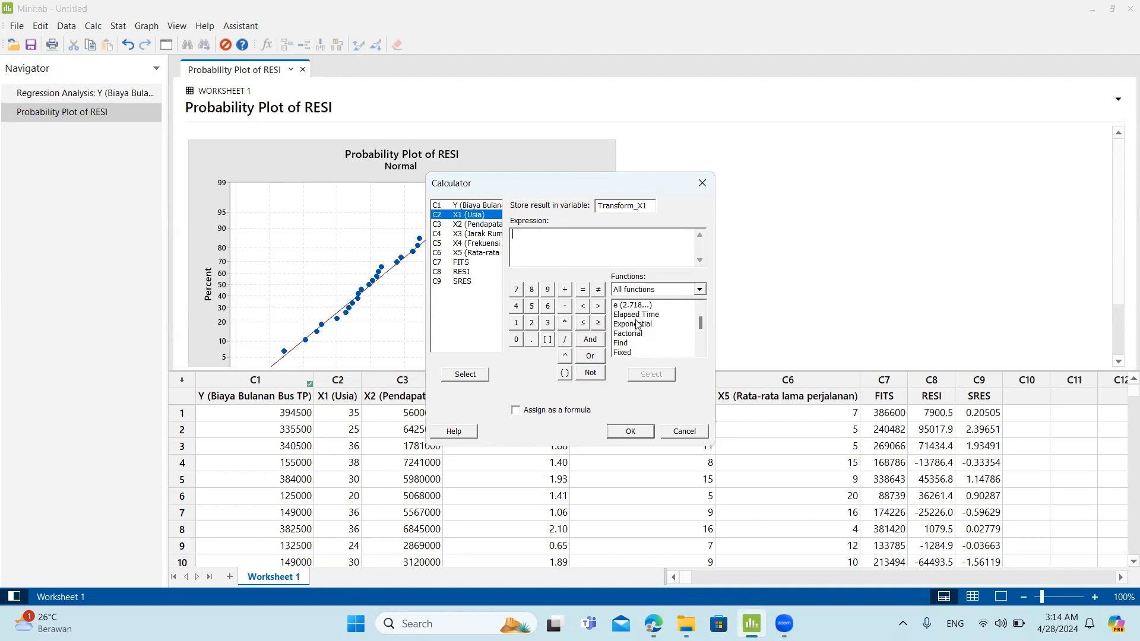
{"action": "scroll", "coordinate": [636, 324], "scroll_direction": "down", "scroll_amount": 3}
{"action": "scroll", "coordinate": [631, 322], "scroll_direction": "down", "scroll_amount": 1}
{"action": "scroll", "coordinate": [632, 323], "scroll_direction": "up", "scroll_amount": 2}
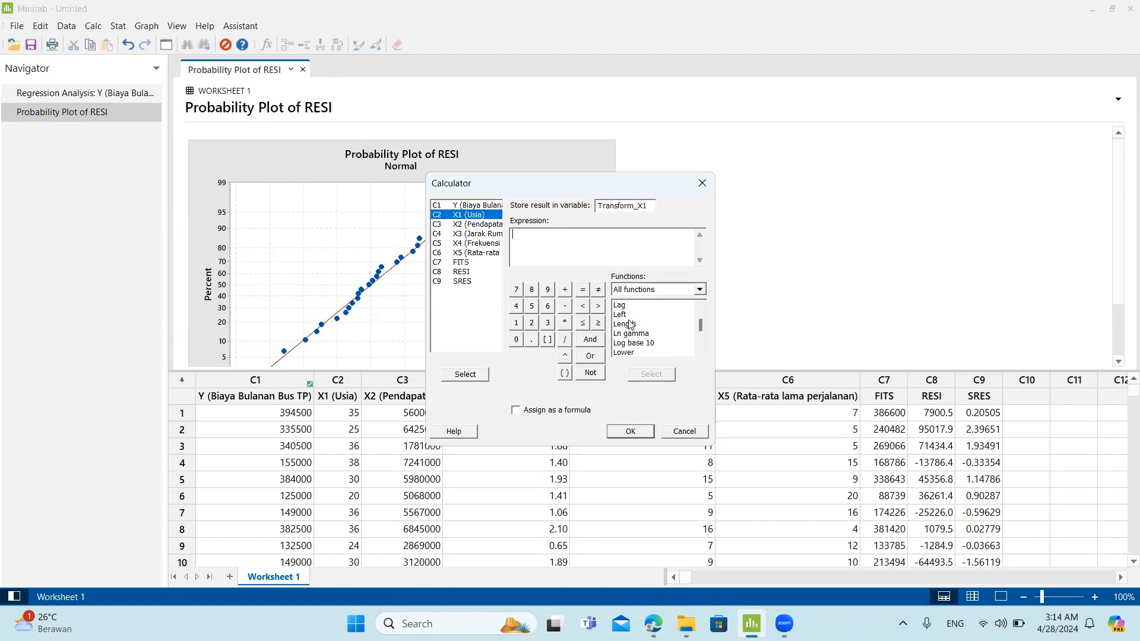
{"action": "scroll", "coordinate": [630, 324], "scroll_direction": "down", "scroll_amount": 4}
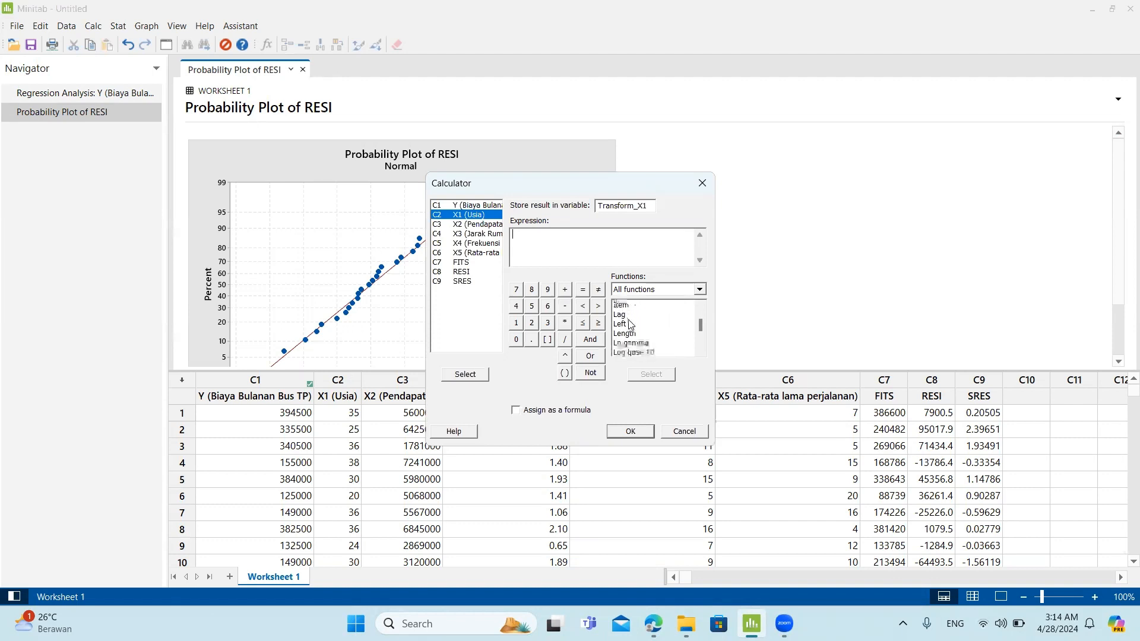
{"action": "scroll", "coordinate": [630, 324], "scroll_direction": "down", "scroll_amount": 3}
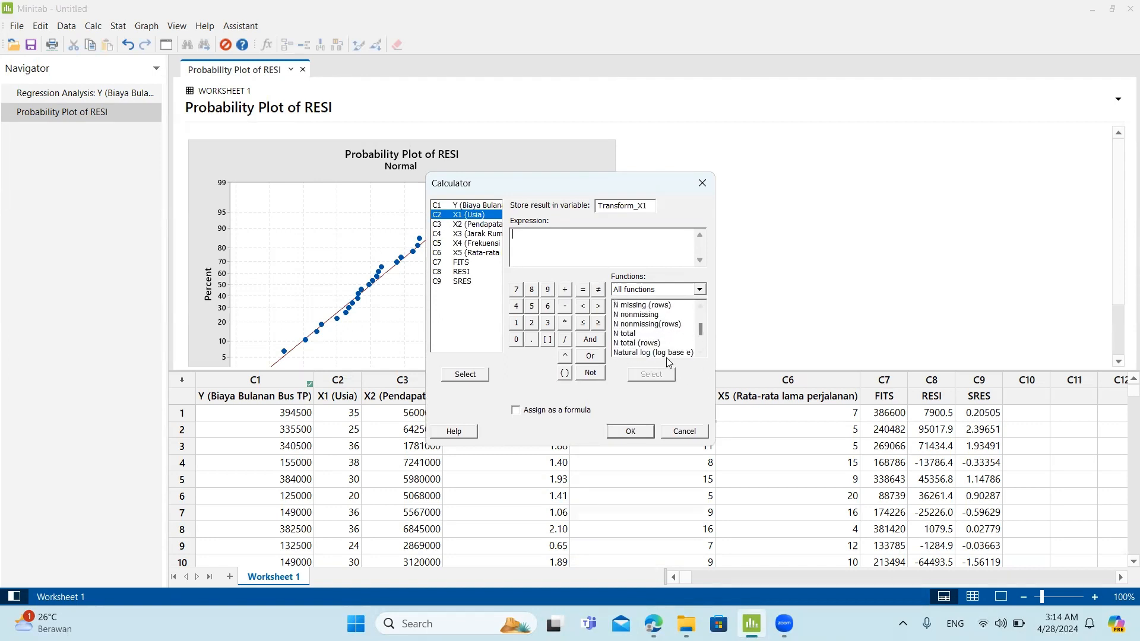
{"action": "left_click", "coordinate": [660, 353]}
{"action": "left_click", "coordinate": [652, 375]}
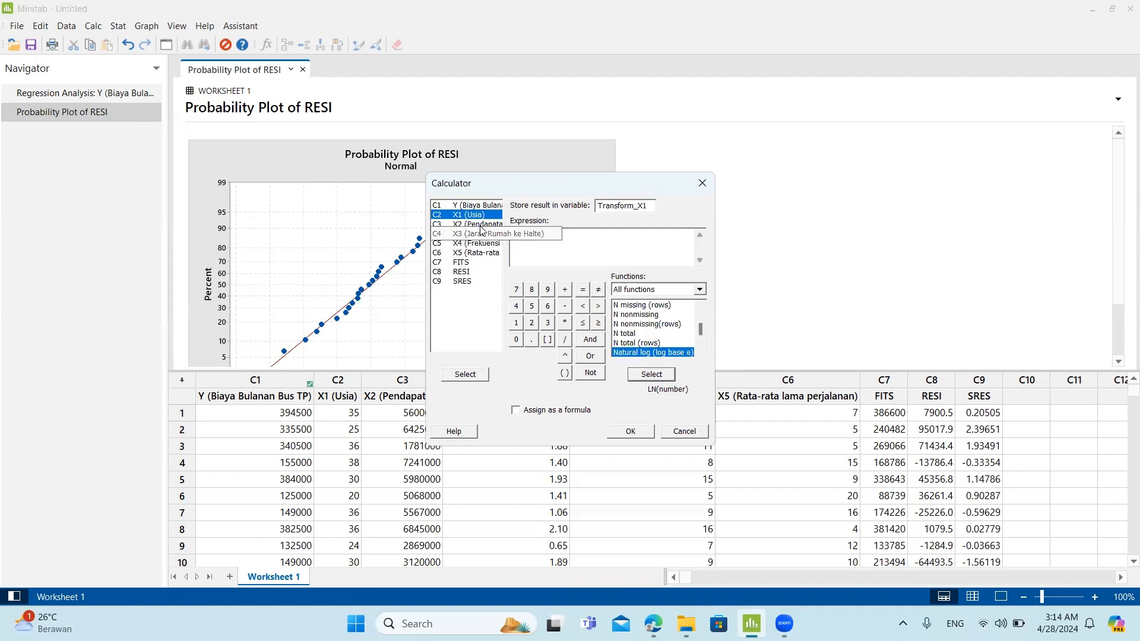
Step: Use X1 (Usia) as the argument of the LN function and run the calculation
{"action": "left_click", "coordinate": [469, 215]}
{"action": "left_click", "coordinate": [465, 375]}
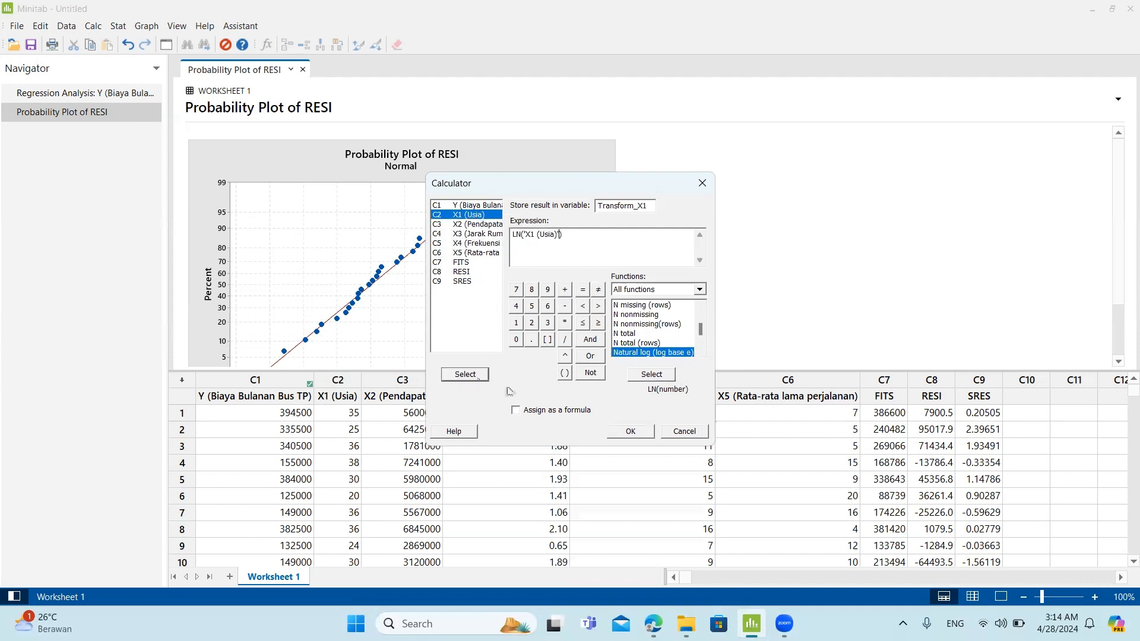
{"action": "left_click", "coordinate": [629, 432]}
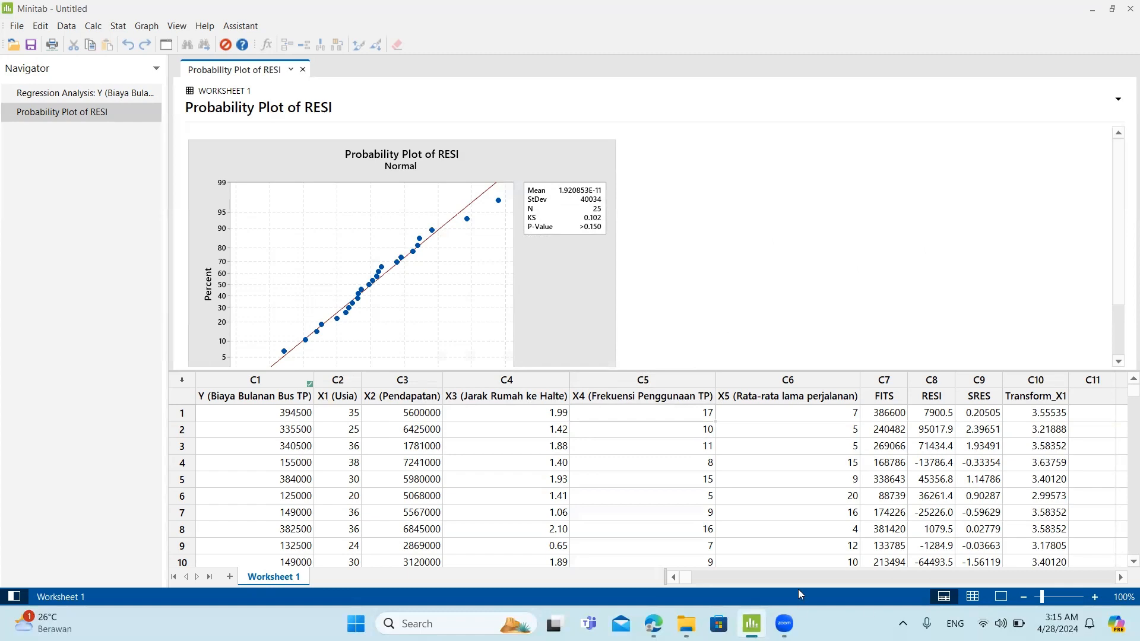
Step: Read the Homoskedastisitas slide in the PDF open in Edge and examine the regression's Versus Fits plot in Minitab
{"action": "mouse_move", "coordinate": [751, 623]}
{"action": "left_click", "coordinate": [653, 623]}
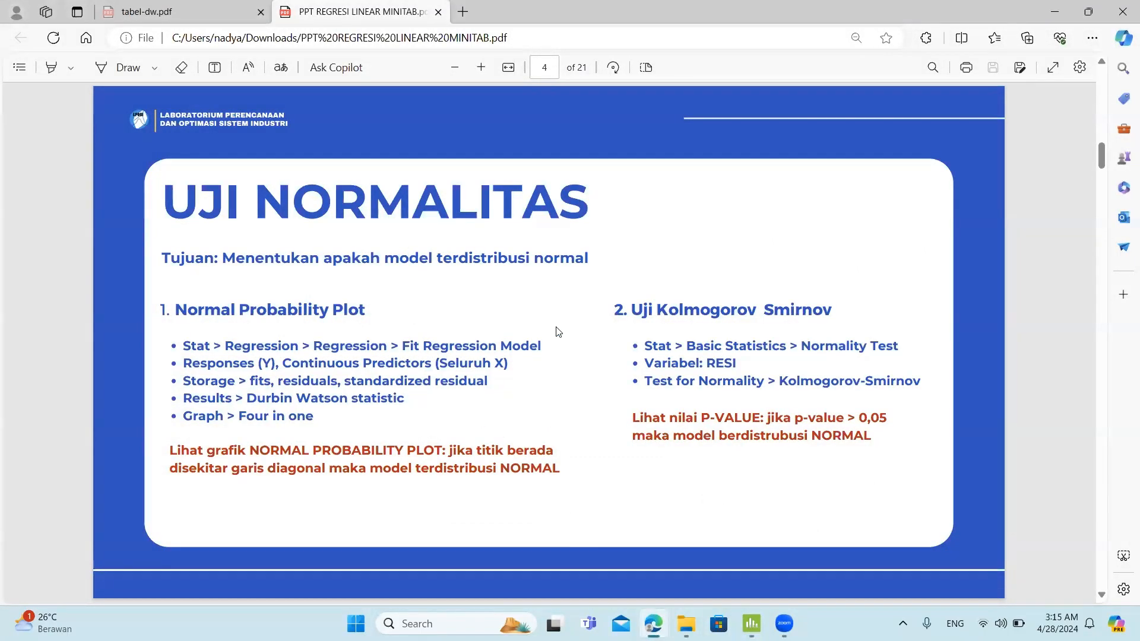
{"action": "scroll", "coordinate": [558, 332], "scroll_direction": "down", "scroll_amount": 8}
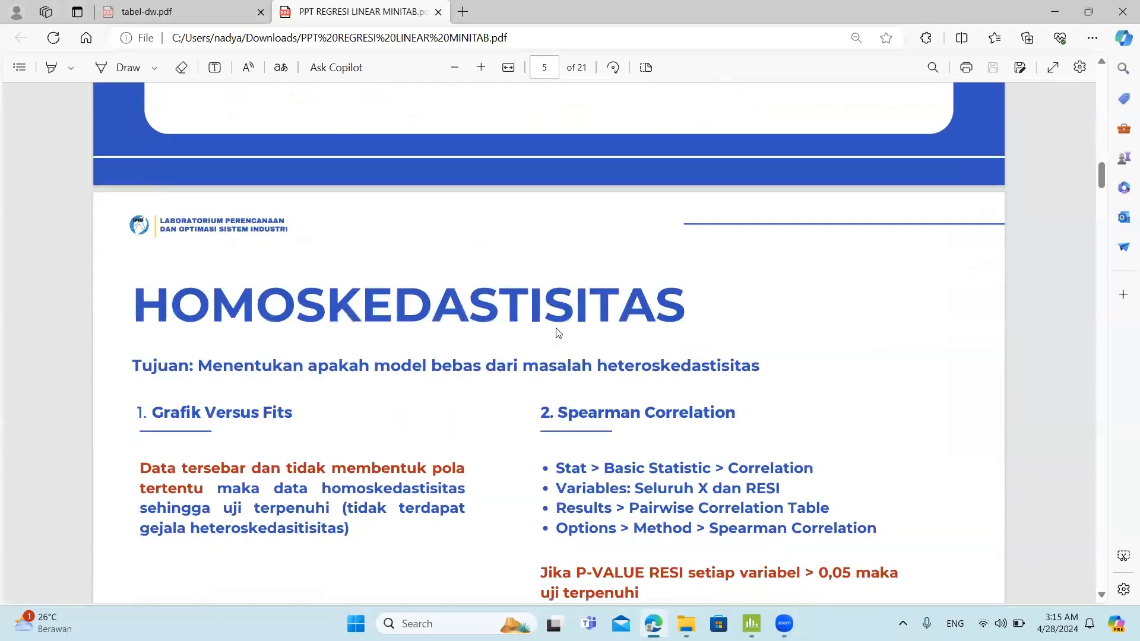
{"action": "scroll", "coordinate": [558, 332], "scroll_direction": "down", "scroll_amount": 1}
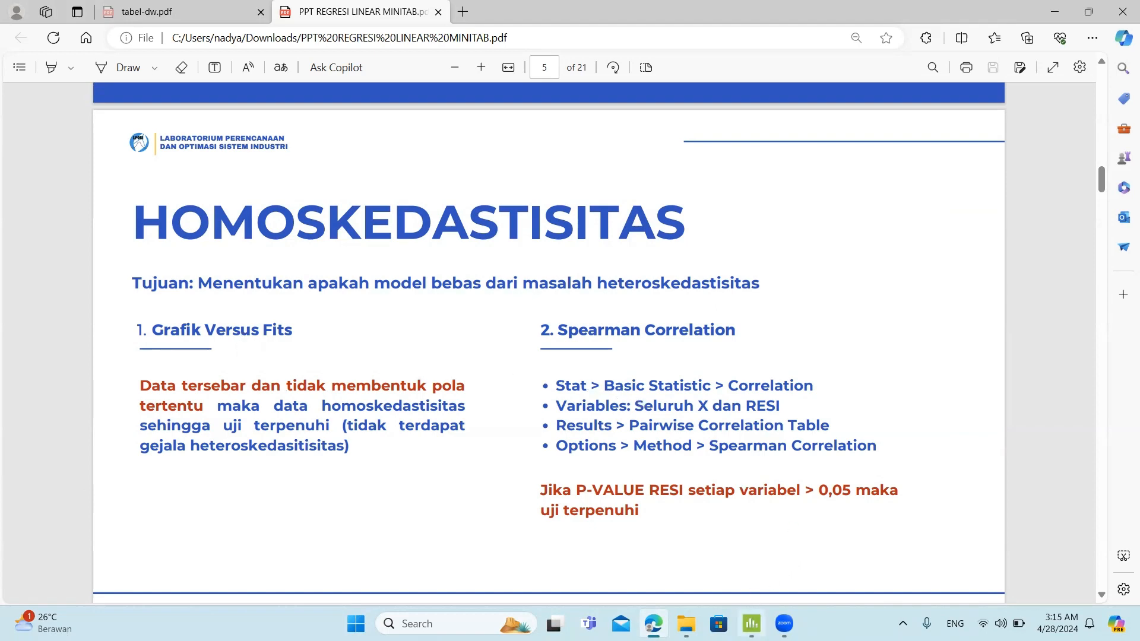
{"action": "left_click", "coordinate": [752, 623]}
{"action": "left_click", "coordinate": [81, 98]}
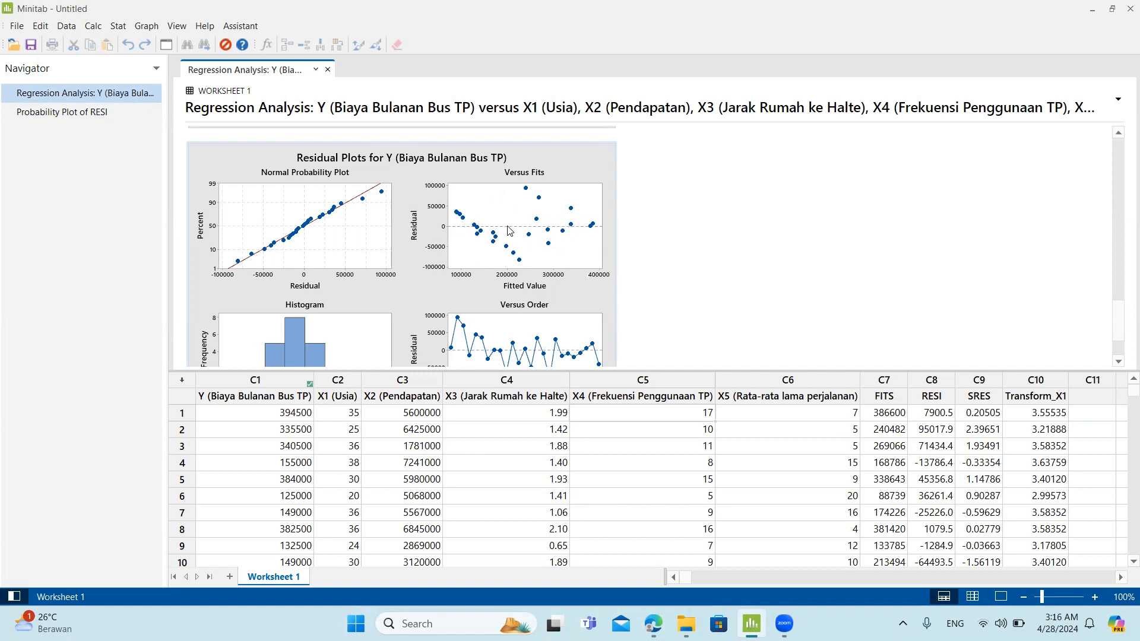
{"action": "mouse_move", "coordinate": [514, 256]}
{"action": "left_click", "coordinate": [653, 623]}
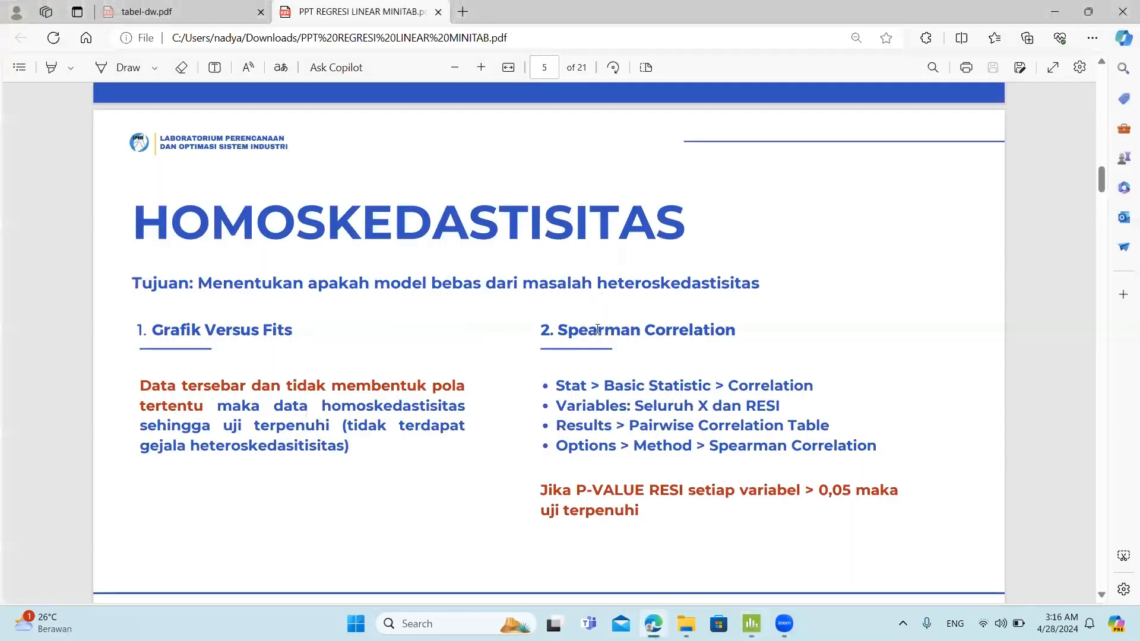
{"action": "left_click", "coordinate": [751, 623]}
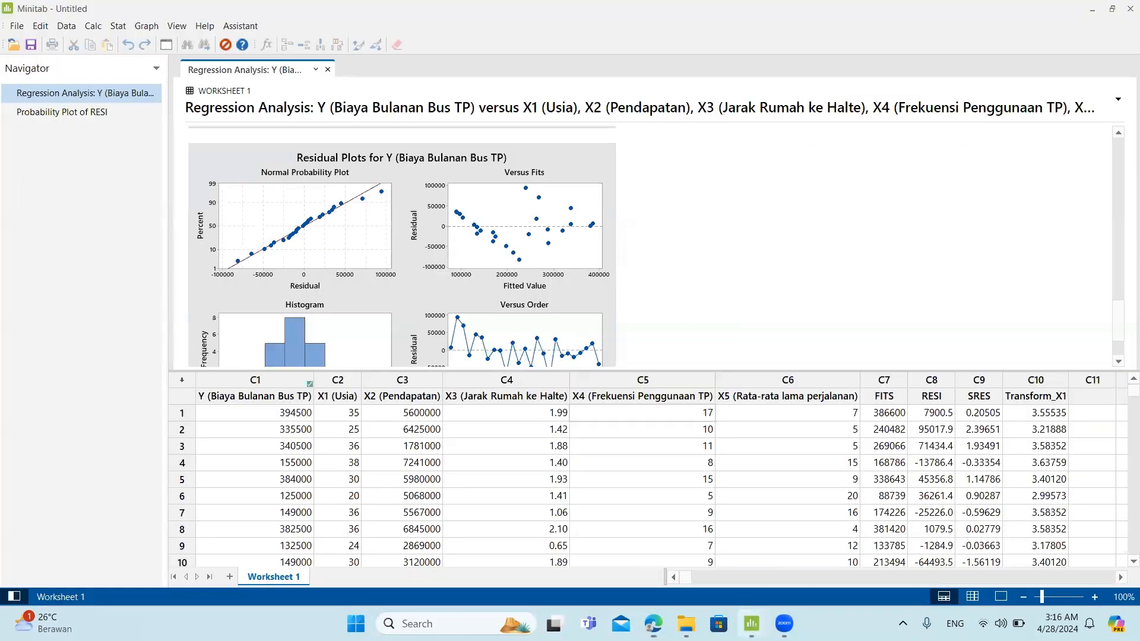
Step: Set up a Correlation analysis with X1 (Usia) through X5 (Rata-rata lama perjalanan) and RESI as variables
{"action": "left_click", "coordinate": [116, 27]}
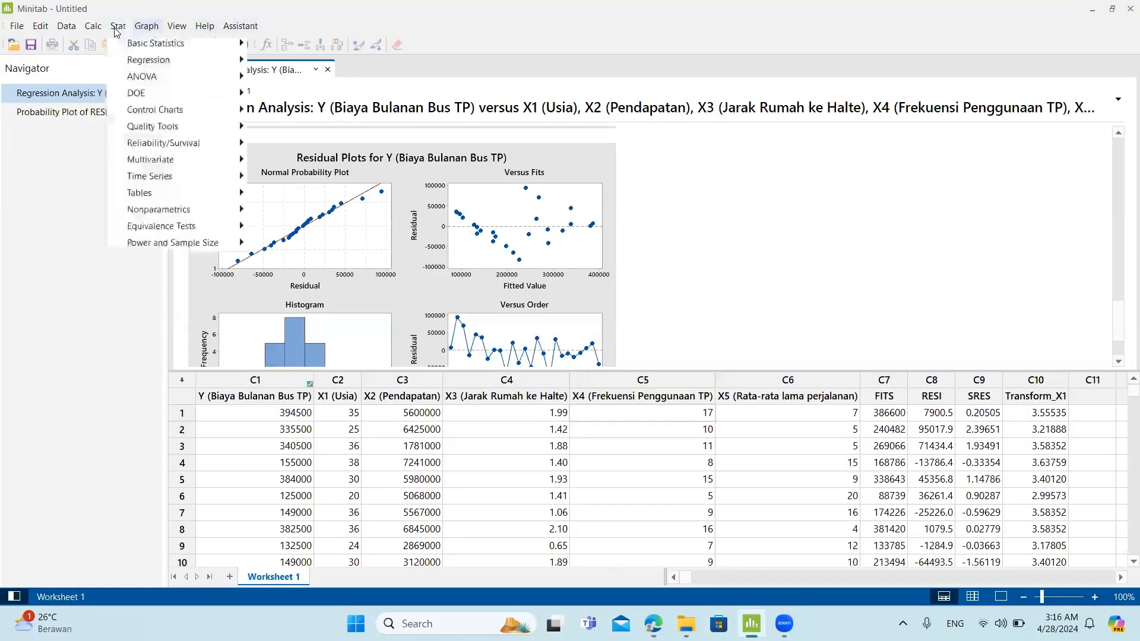
{"action": "mouse_move", "coordinate": [146, 44]}
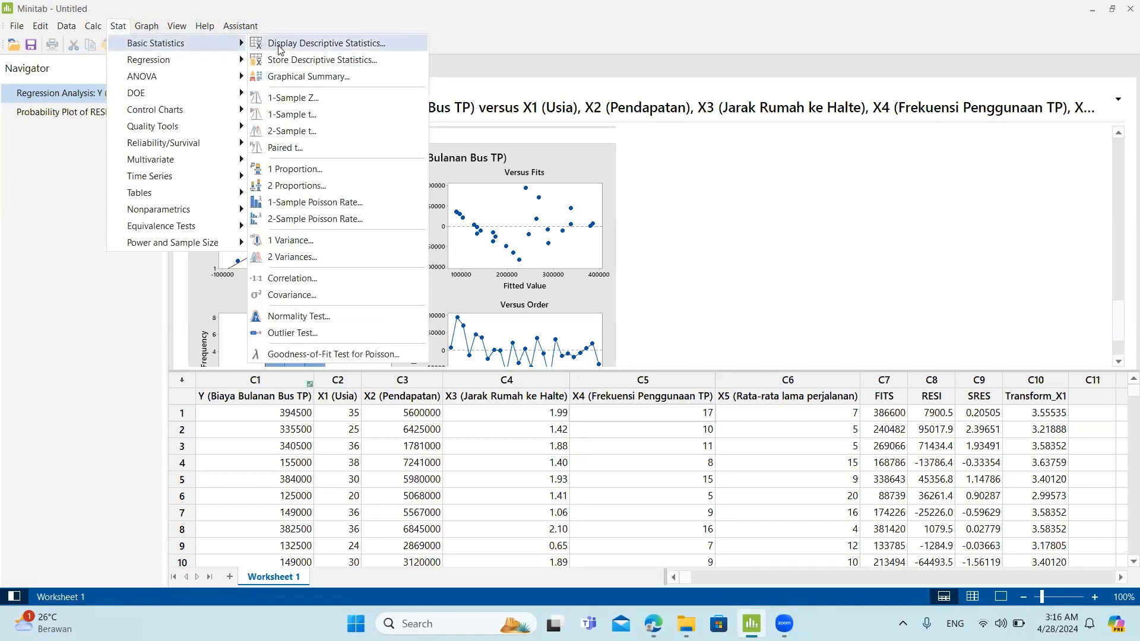
{"action": "left_click", "coordinate": [301, 279]}
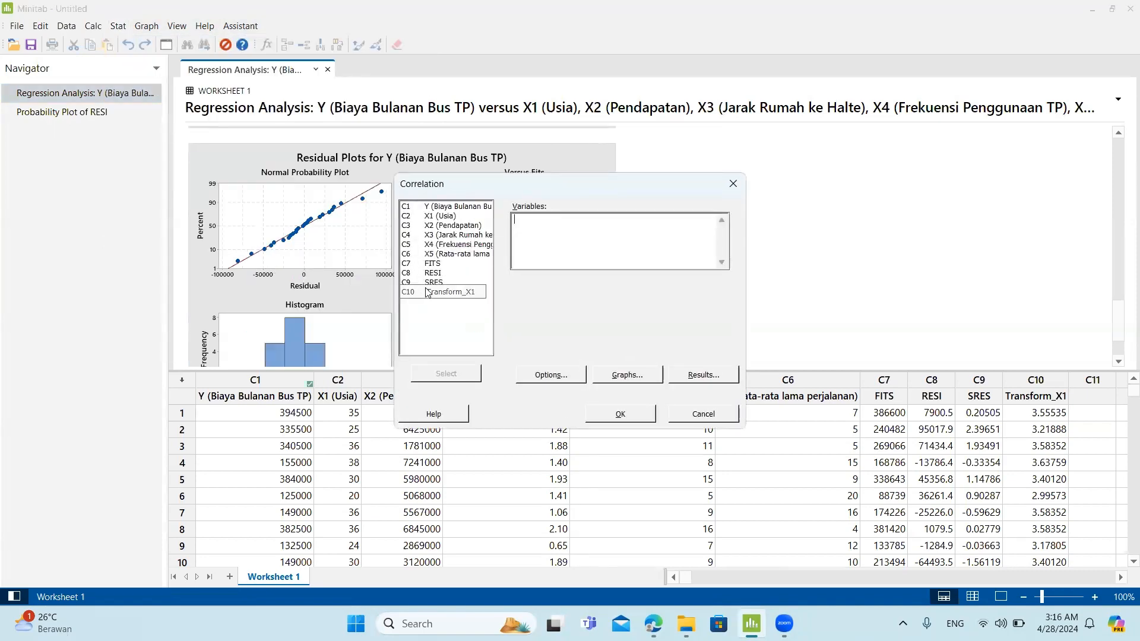
{"action": "left_click_drag", "start_coordinate": [440, 217], "coordinate": [440, 256]}
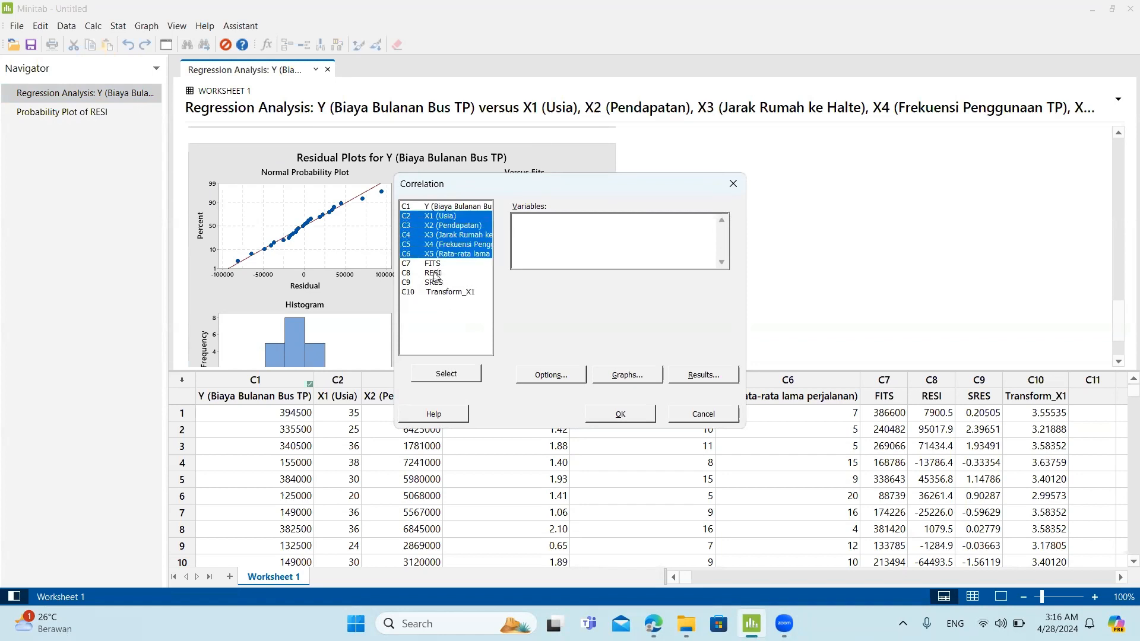
{"action": "left_click", "coordinate": [432, 273], "text": "ctrl"}
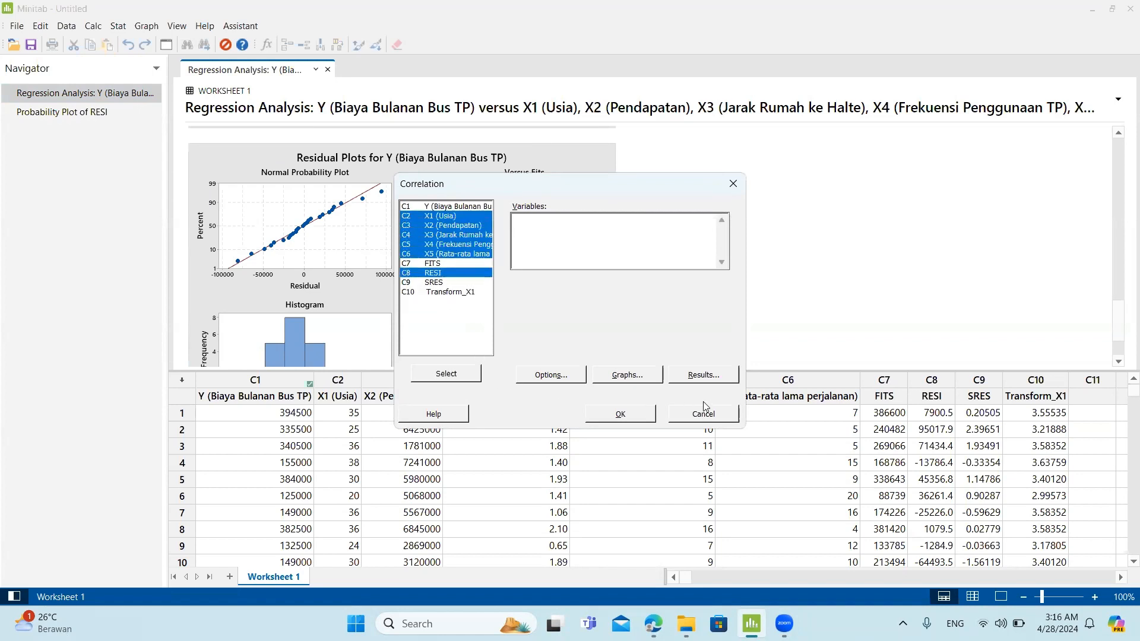
{"action": "left_click", "coordinate": [446, 373]}
Step: Include the pairwise correlation table in the results, choose the Spearman correlation method, and run the correlation
{"action": "left_click", "coordinate": [704, 374]}
{"action": "left_click", "coordinate": [475, 303]}
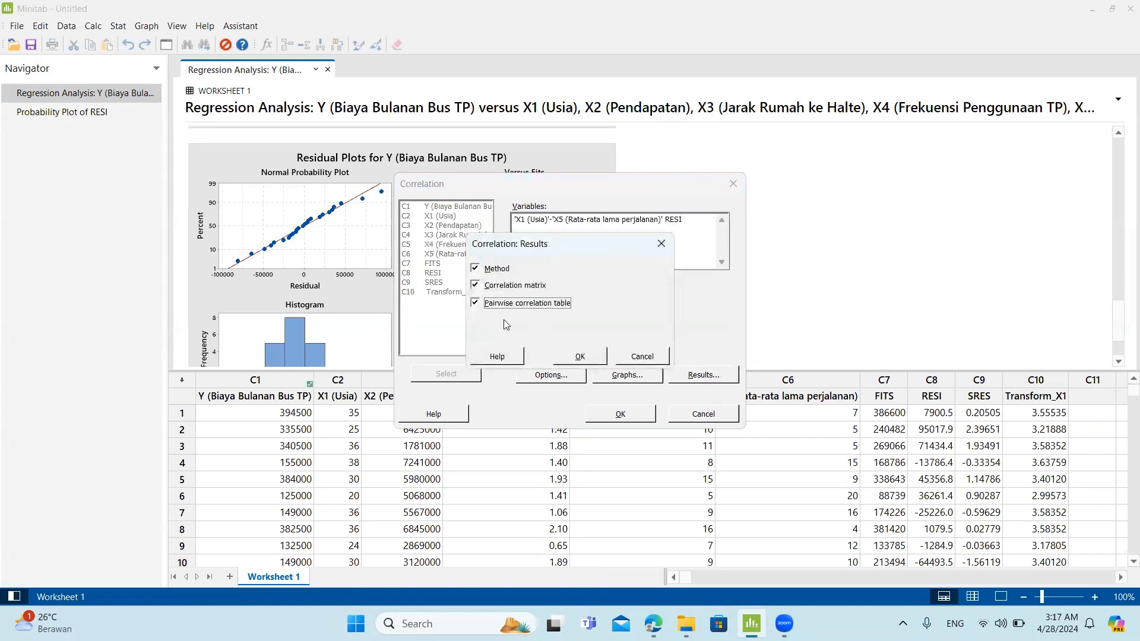
{"action": "left_click", "coordinate": [580, 357]}
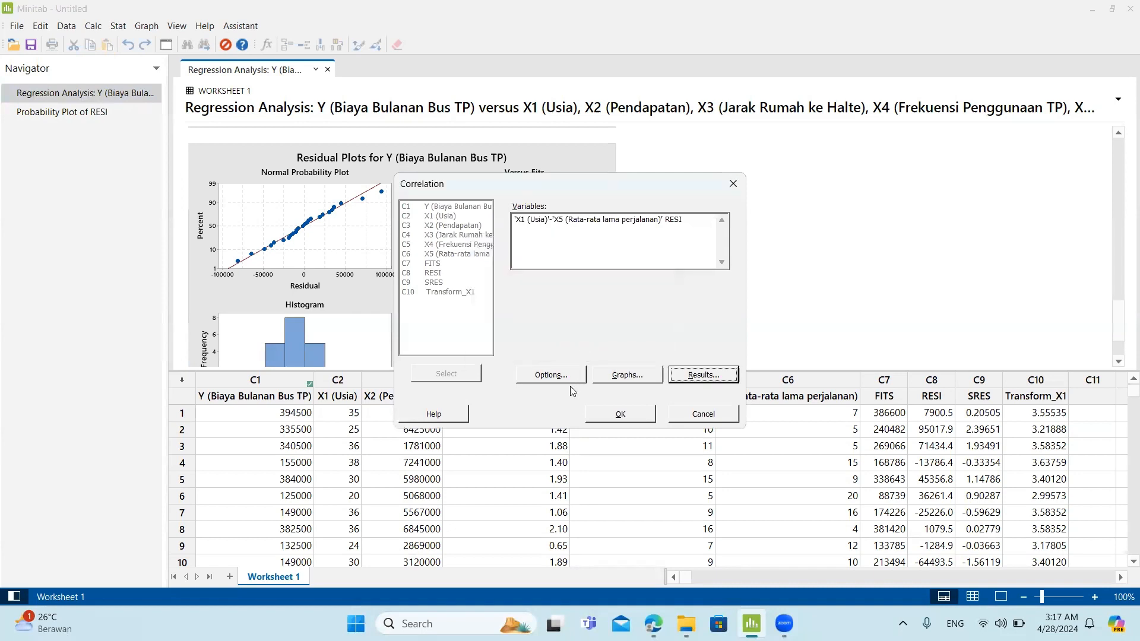
{"action": "left_click", "coordinate": [565, 379]}
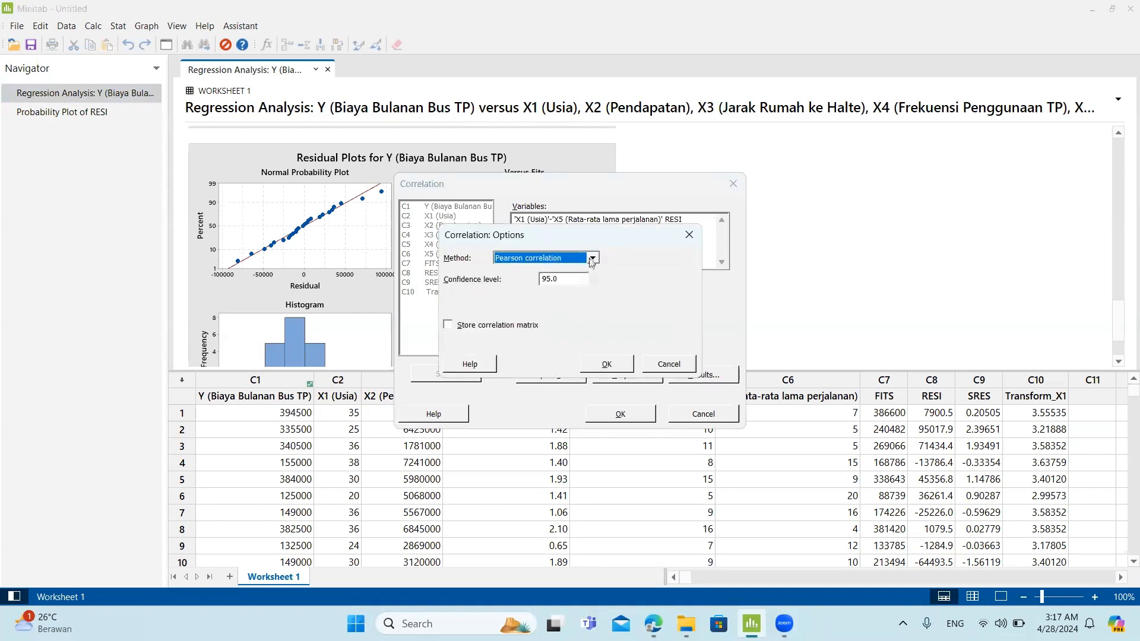
{"action": "left_click", "coordinate": [591, 259]}
{"action": "left_click", "coordinate": [555, 280]}
{"action": "left_click", "coordinate": [607, 367]}
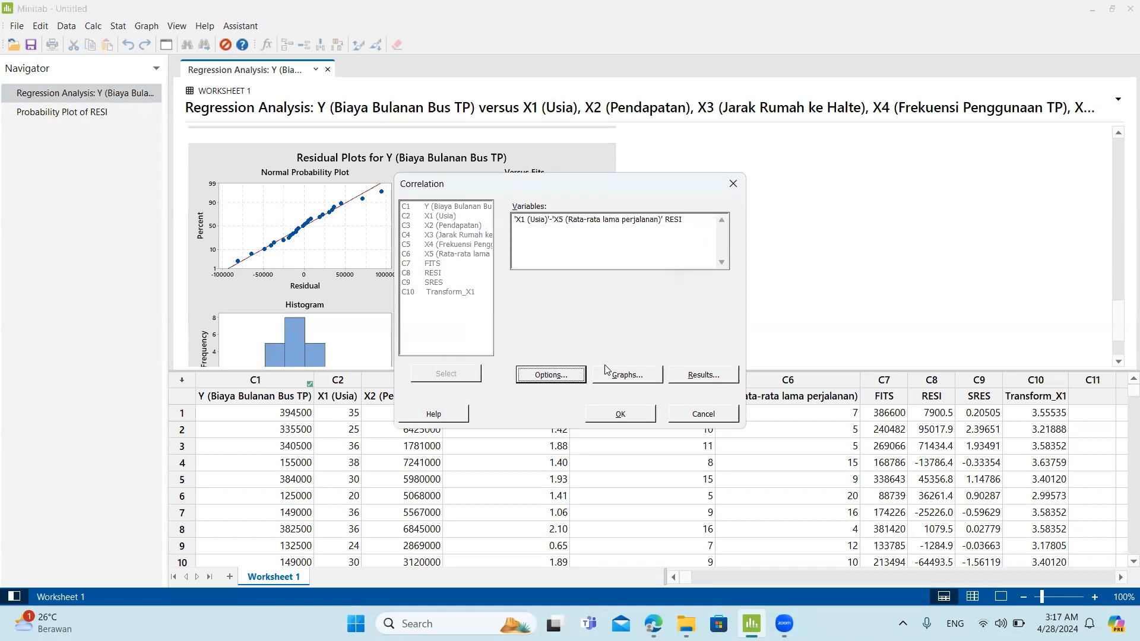
{"action": "left_click", "coordinate": [618, 416]}
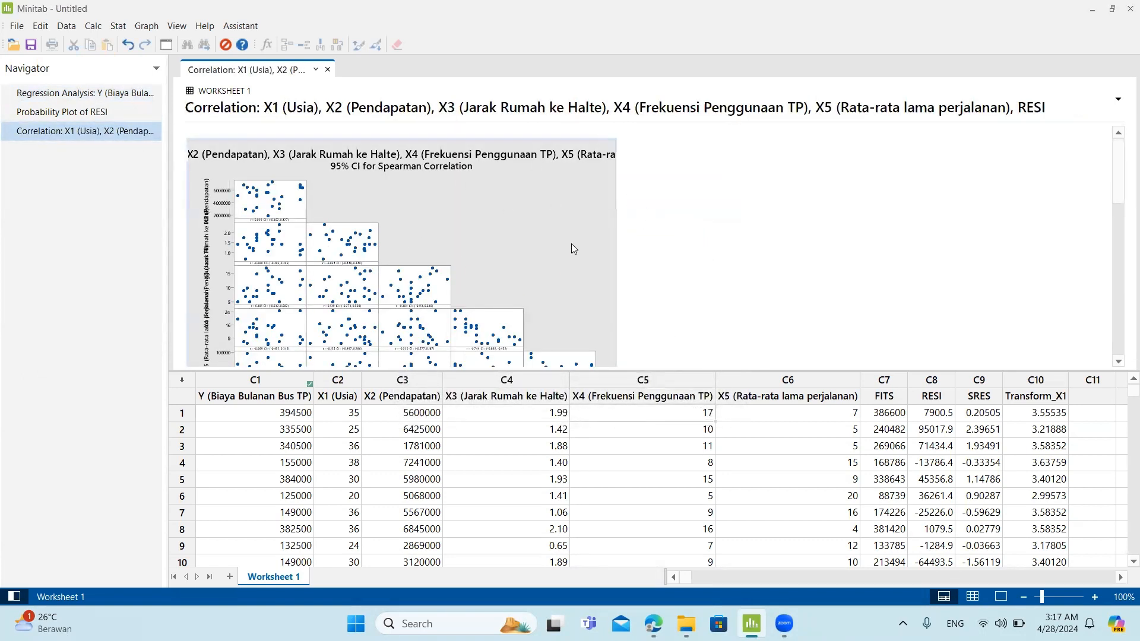
Step: Examine the p-values of the Pairwise Spearman Correlations and check the criterion on the Homoskedastisitas slide in Edge
{"action": "scroll", "coordinate": [573, 247], "scroll_direction": "down", "scroll_amount": 10}
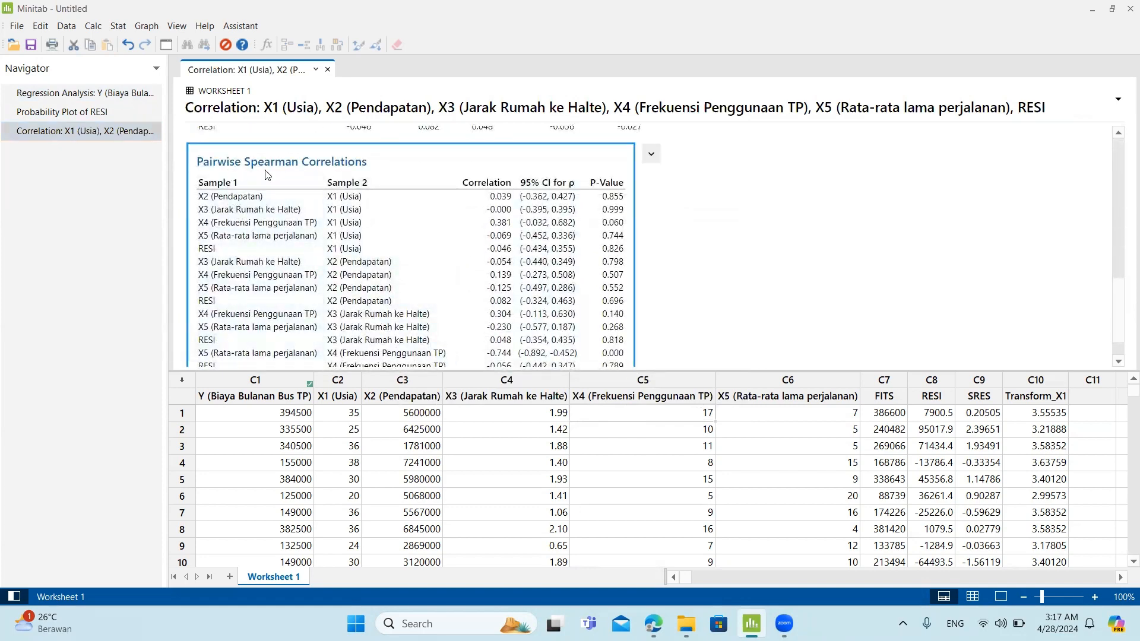
{"action": "scroll", "coordinate": [620, 273], "scroll_direction": "down", "scroll_amount": 1}
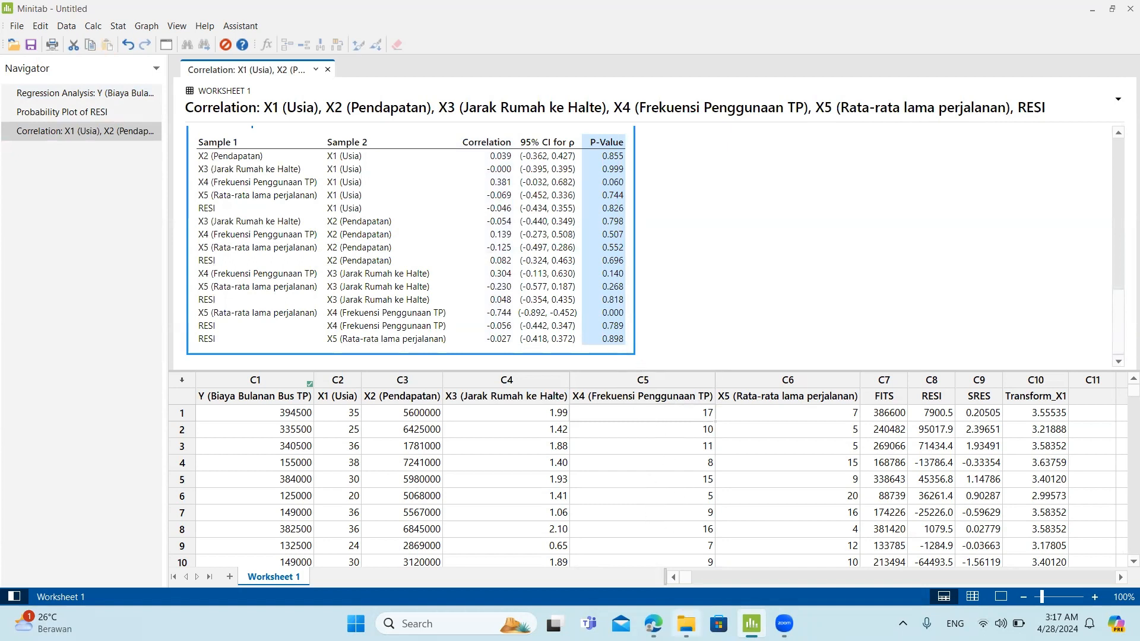
{"action": "left_click", "coordinate": [653, 623]}
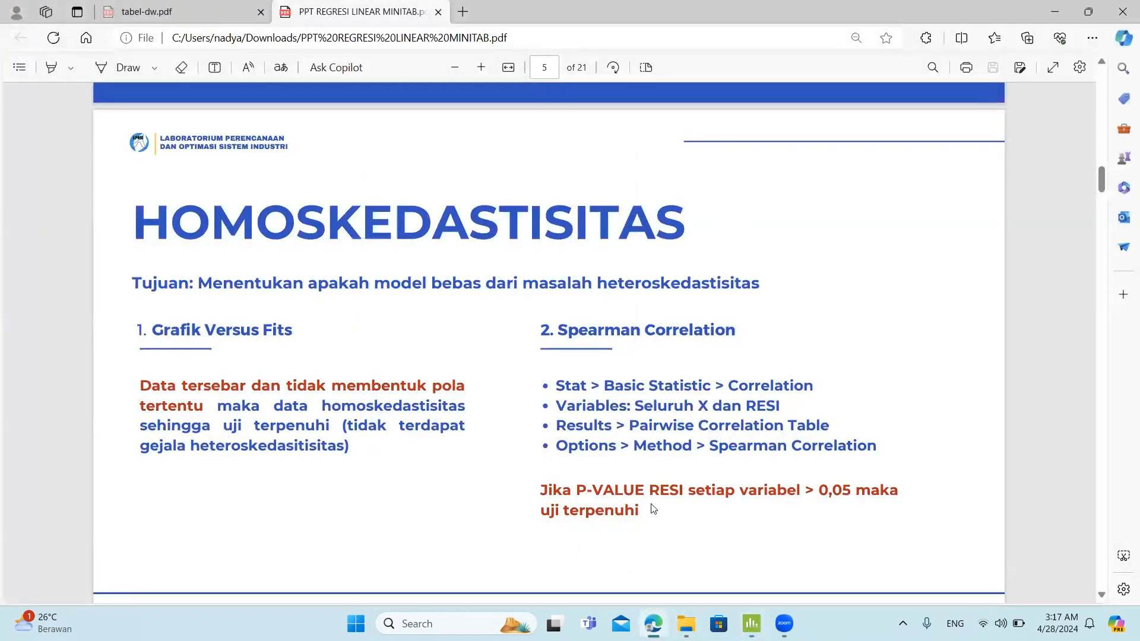
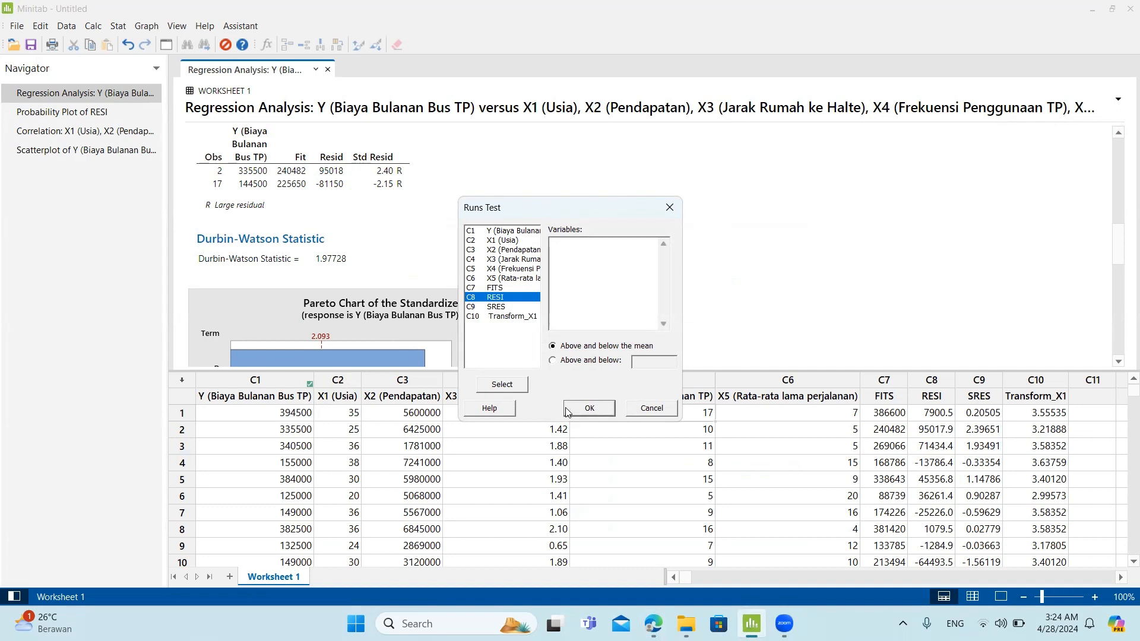
Step: Run the Runs Test on RESI above and below the mean and highlight its P-Value
{"action": "left_click", "coordinate": [502, 385]}
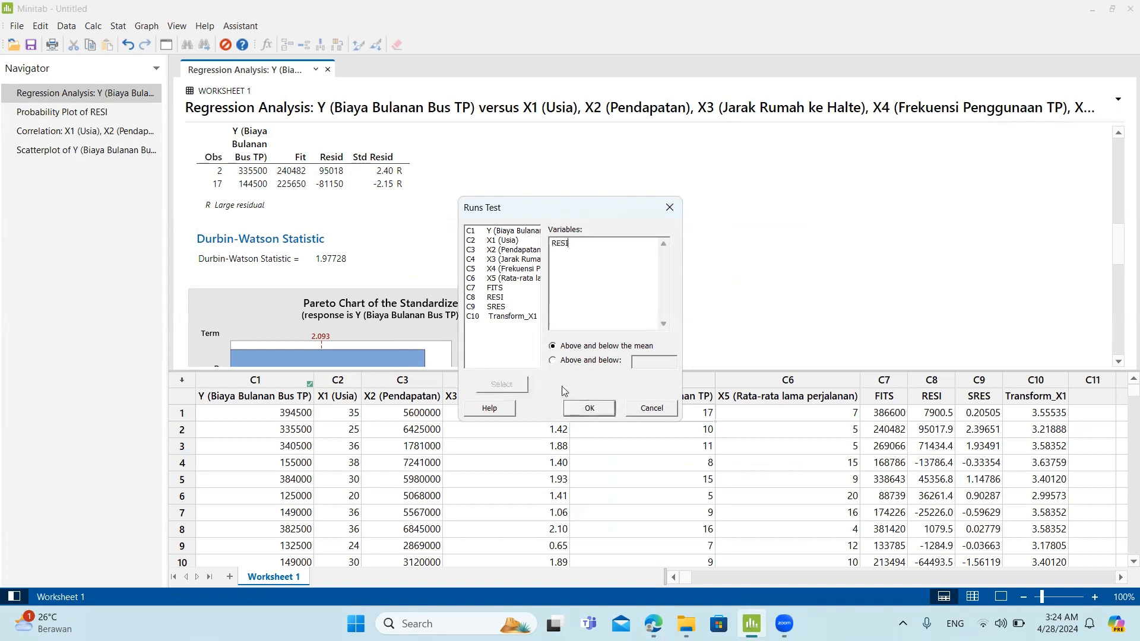
{"action": "left_click", "coordinate": [589, 409]}
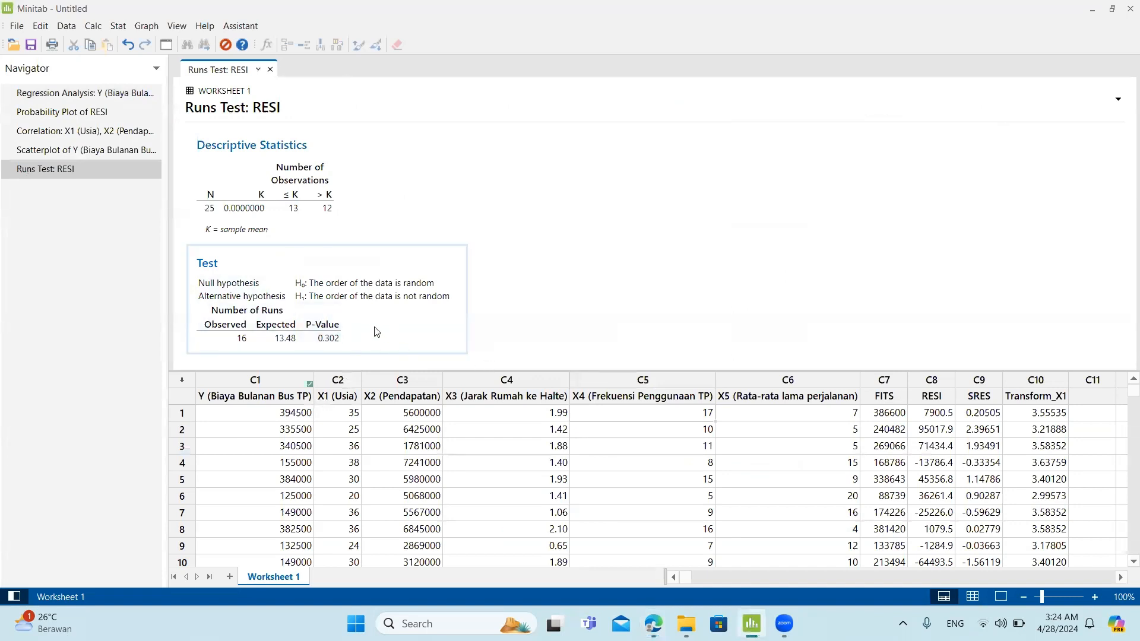
{"action": "left_click", "coordinate": [328, 338]}
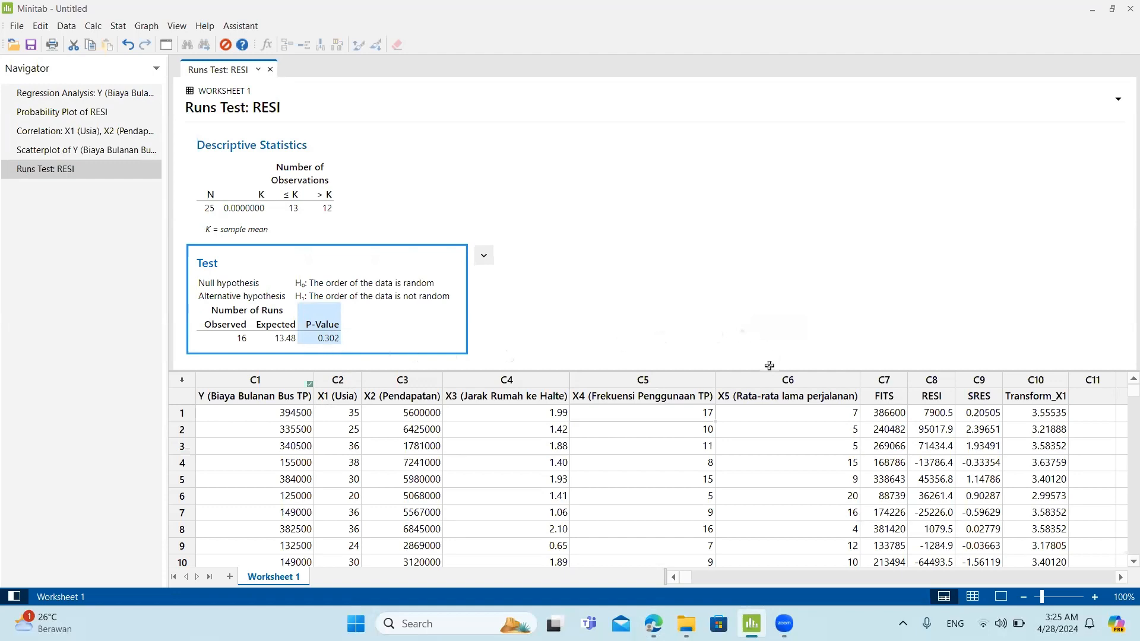
Step: Switch to the PDF in Edge and consult the Rata-rata Kesalahan Pengganggu Bernilai Nol slide after the autocorrelation slide
{"action": "left_click", "coordinate": [653, 623]}
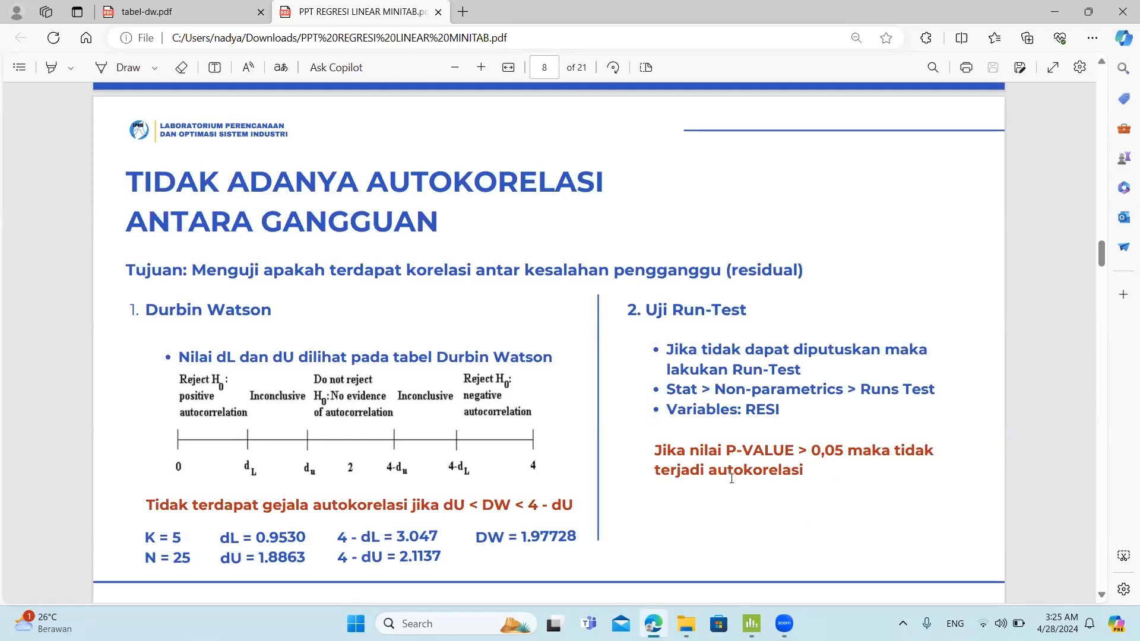
{"action": "scroll", "coordinate": [734, 476], "scroll_direction": "down", "scroll_amount": 7}
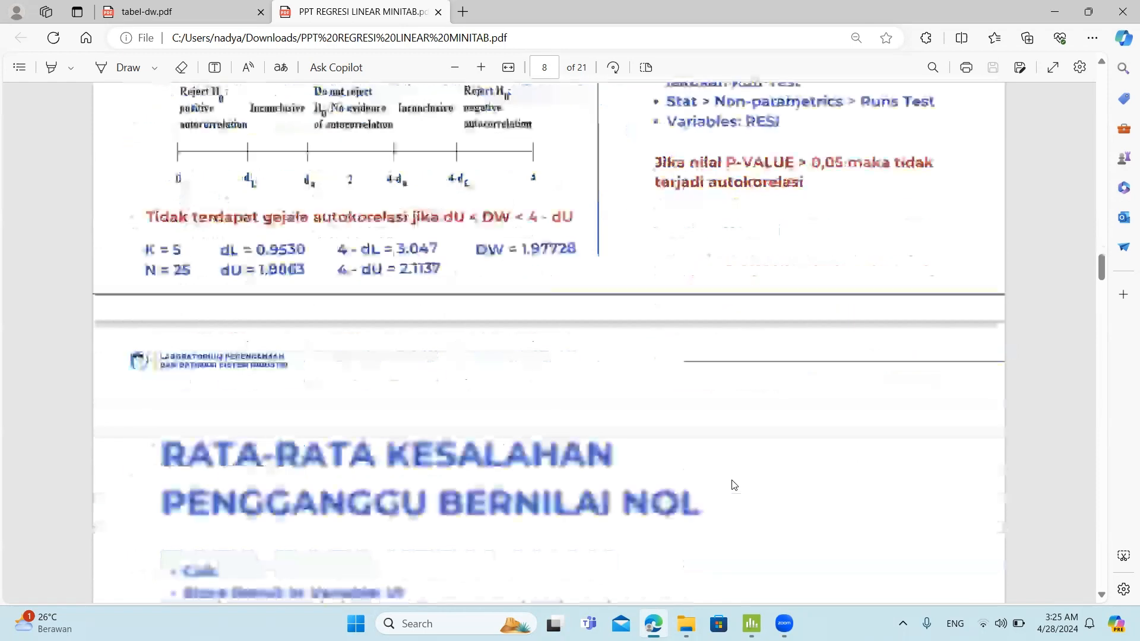
{"action": "scroll", "coordinate": [731, 481], "scroll_direction": "down", "scroll_amount": 1}
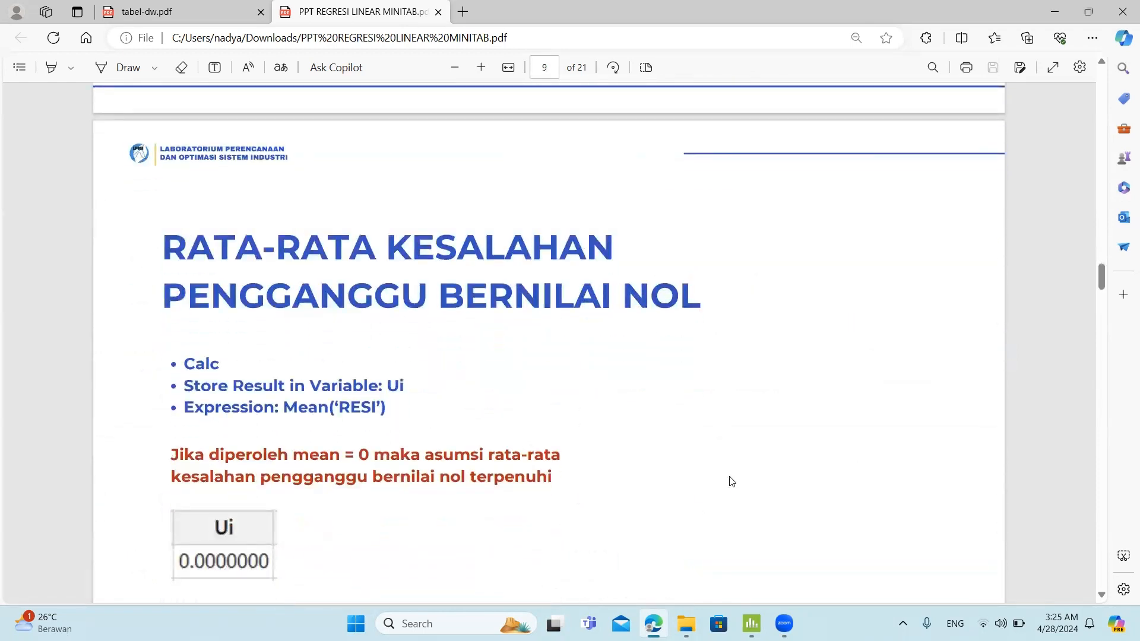
Step: Switch to Minitab and prepare a Calculator run that stores its result in Ui, with the old expression cleared
{"action": "scroll", "coordinate": [732, 482], "scroll_direction": "down", "scroll_amount": 1}
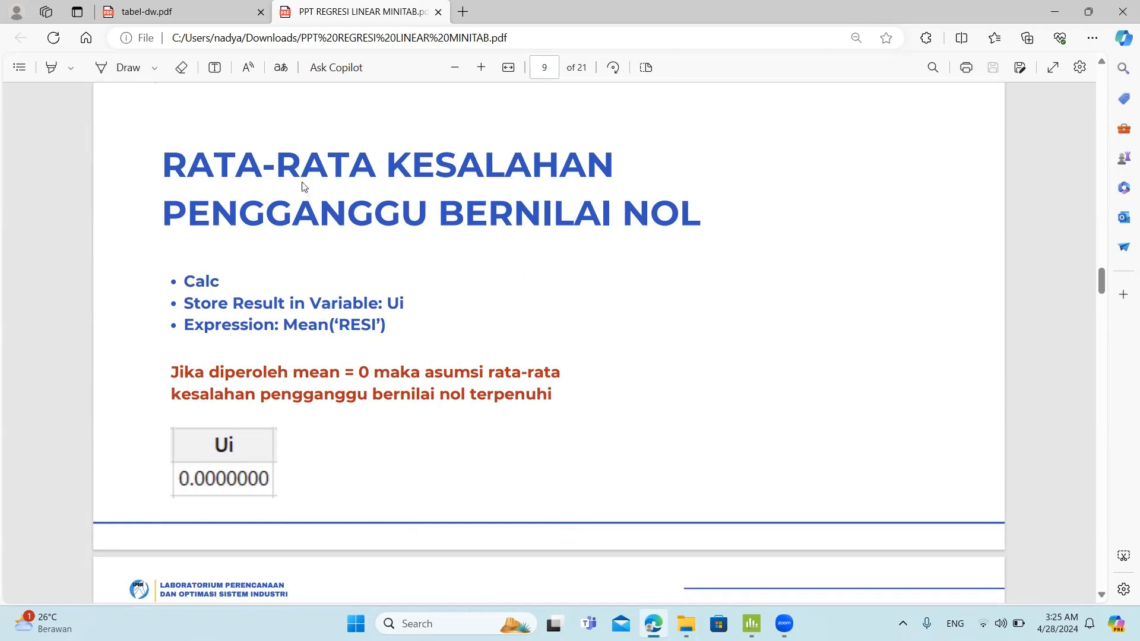
{"action": "left_click", "coordinate": [750, 623]}
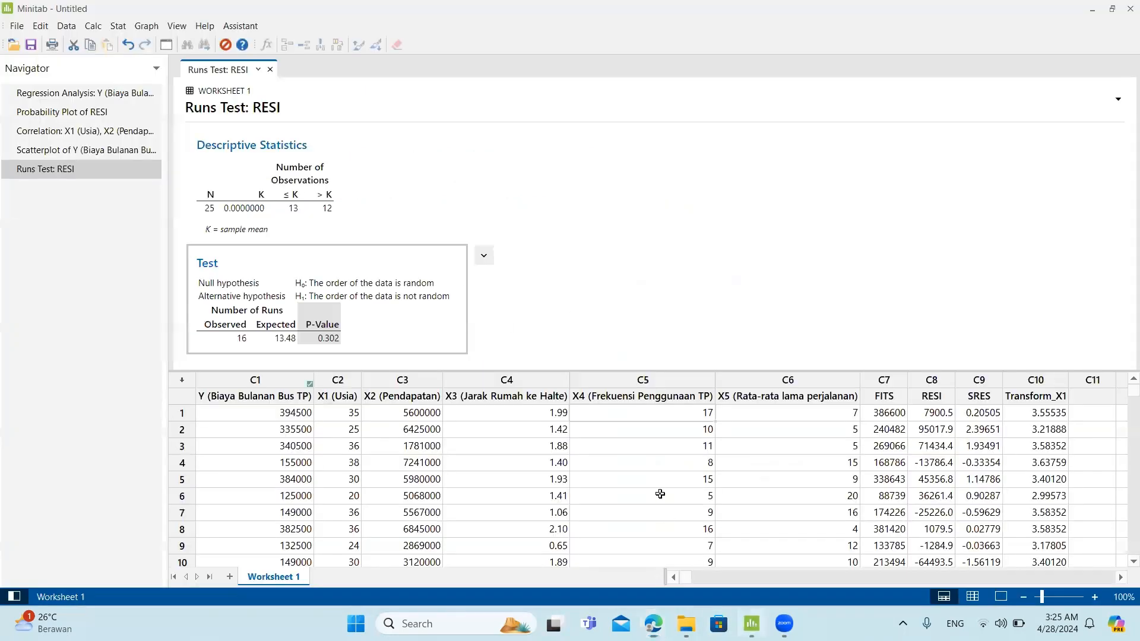
{"action": "left_click", "coordinate": [96, 27]}
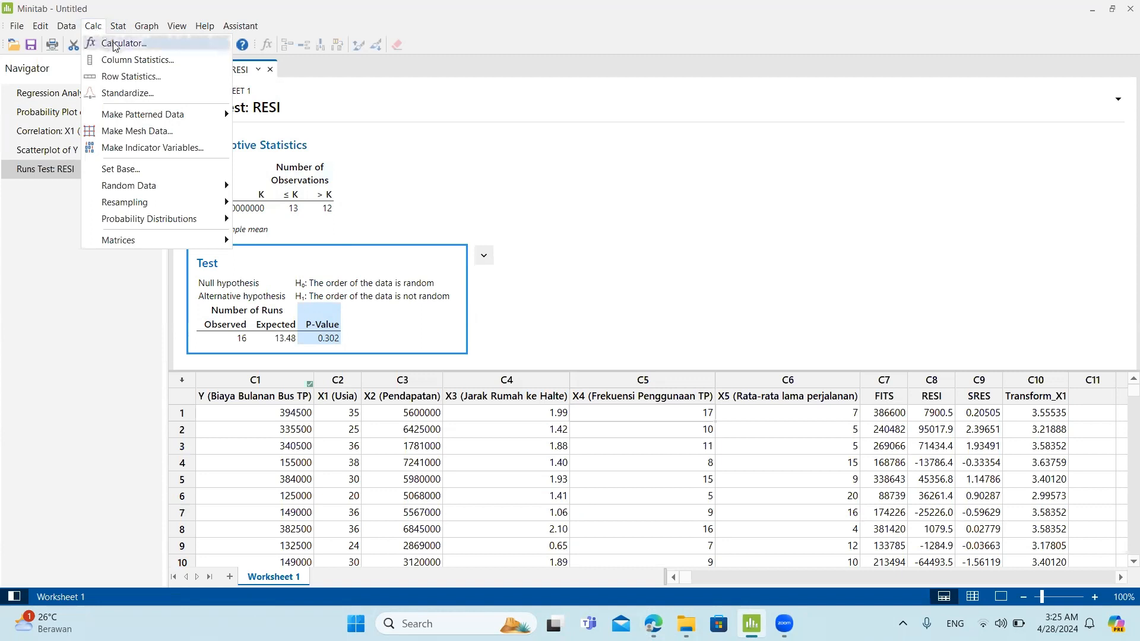
{"action": "left_click", "coordinate": [115, 44]}
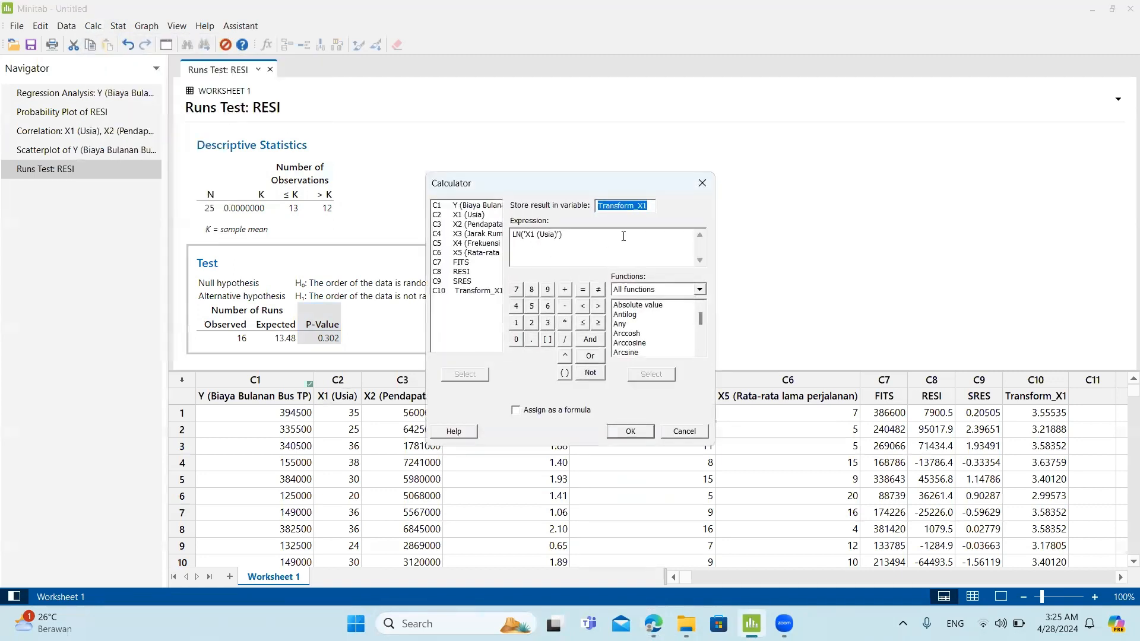
{"action": "key", "text": "BackSpace"}
{"action": "key", "text": "Tab"}
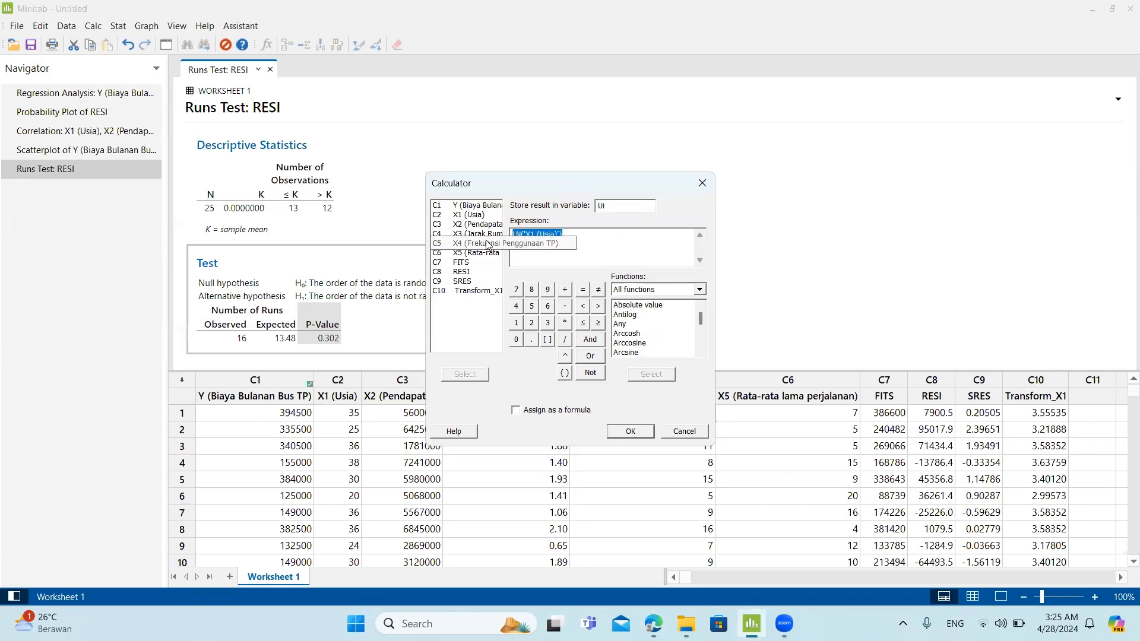
{"action": "key", "text": "BackSpace"}
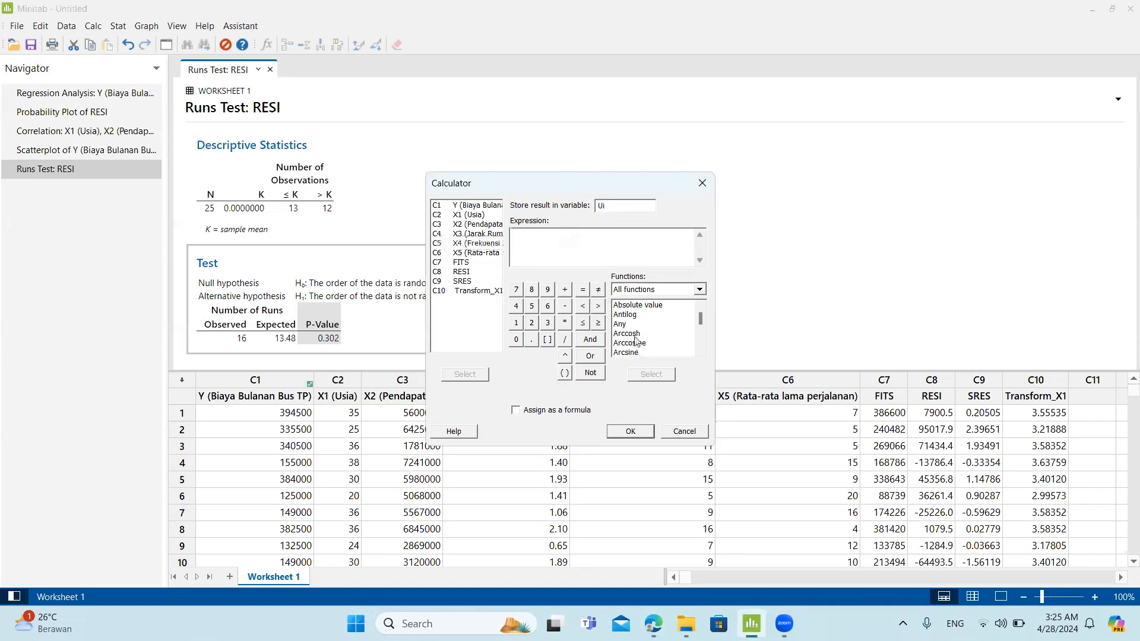
Step: Enter the expression MEAN('RESI'), calculate it, and select the Ui value in row 1 of the worksheet
{"action": "scroll", "coordinate": [635, 340], "scroll_direction": "down", "scroll_amount": 3}
{"action": "scroll", "coordinate": [635, 340], "scroll_direction": "down", "scroll_amount": 6}
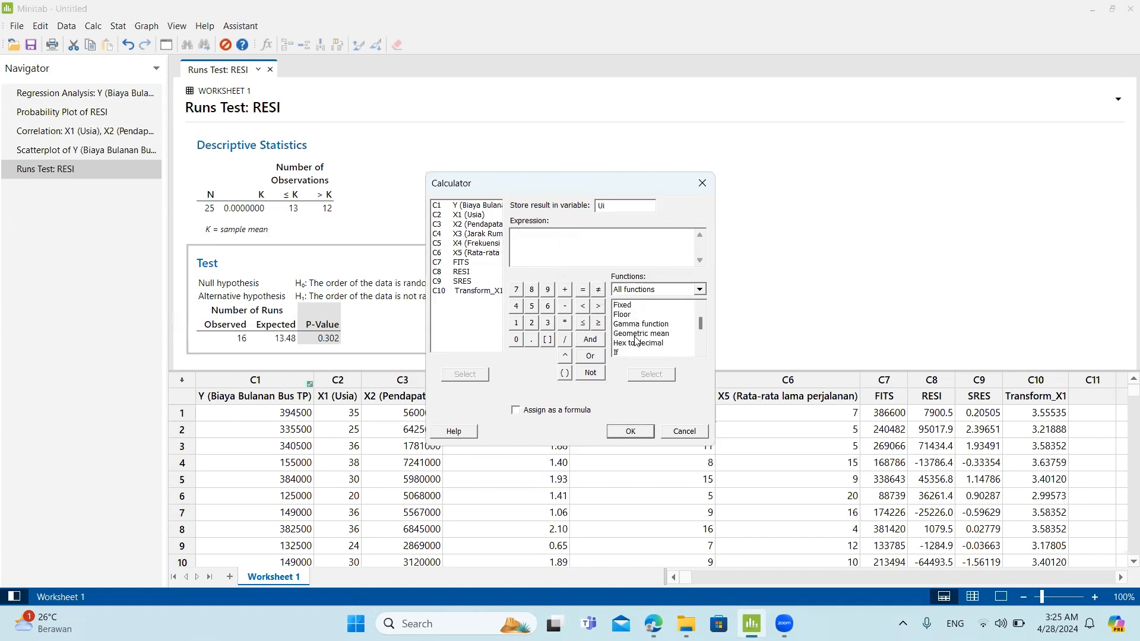
{"action": "scroll", "coordinate": [633, 344], "scroll_direction": "down", "scroll_amount": 5}
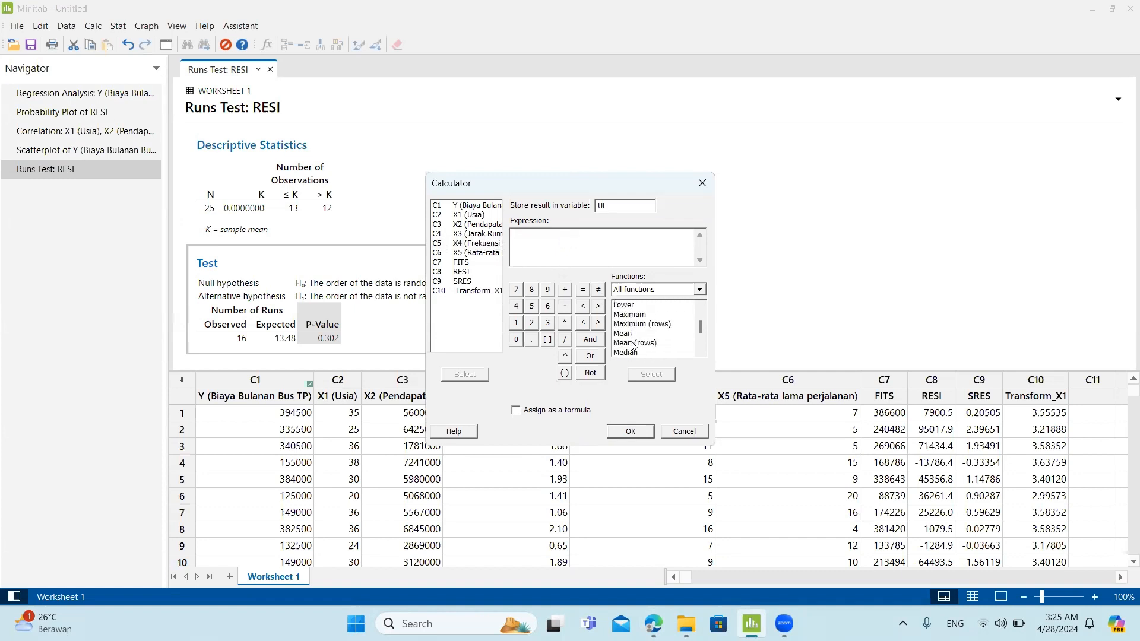
{"action": "left_click", "coordinate": [625, 325]}
{"action": "left_click", "coordinate": [646, 376]}
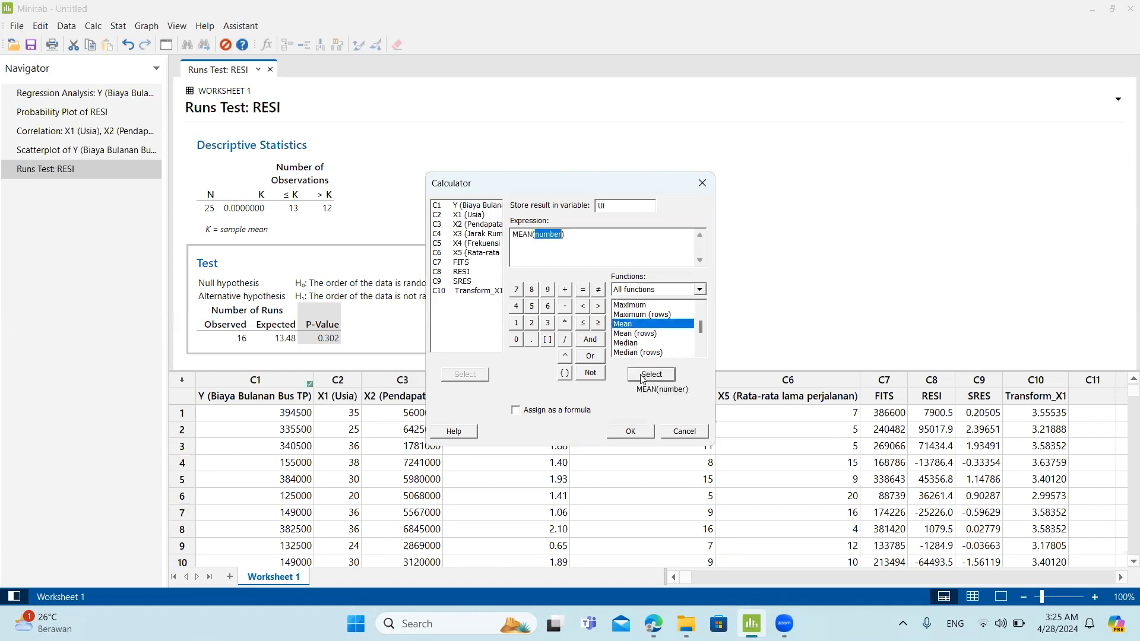
{"action": "left_click", "coordinate": [466, 273]}
{"action": "left_click", "coordinate": [466, 374]}
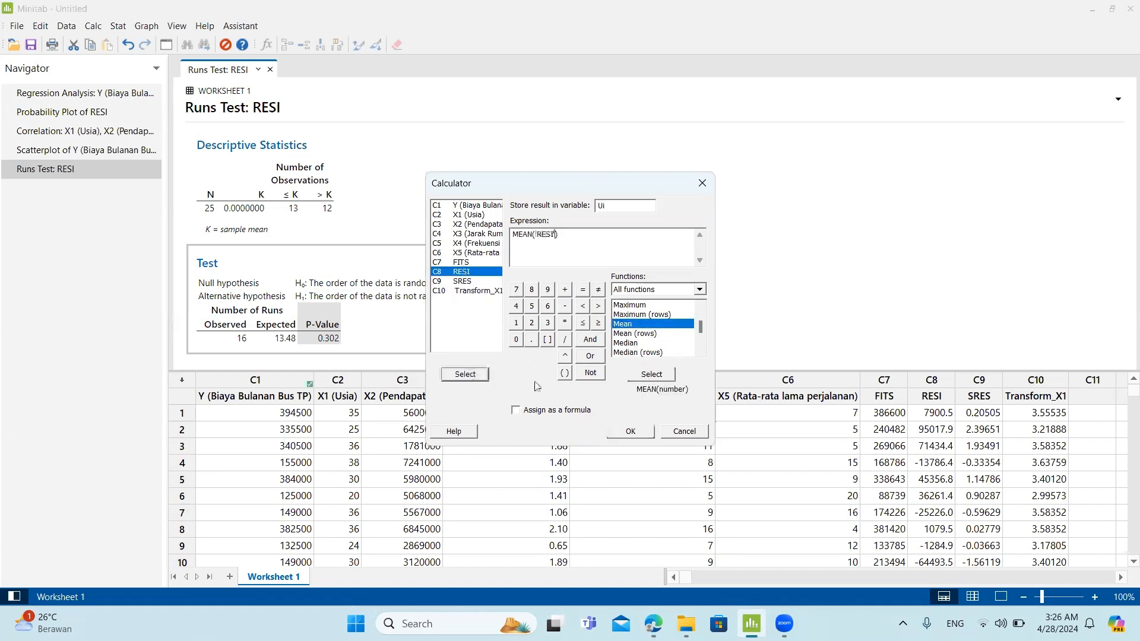
{"action": "left_click", "coordinate": [640, 430]}
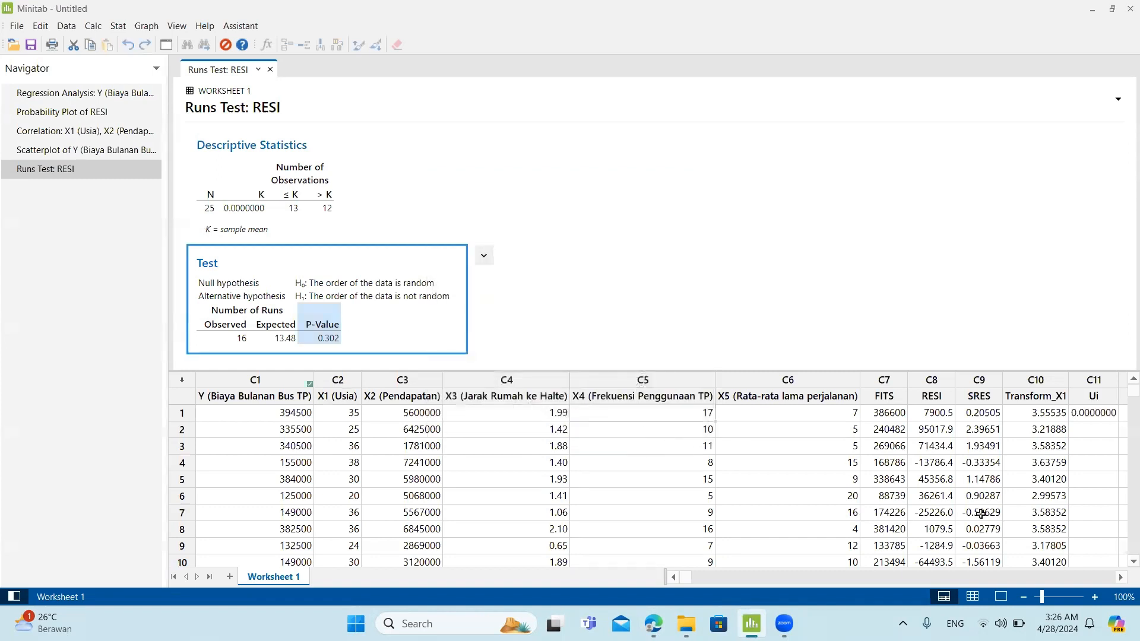
{"action": "left_click", "coordinate": [1108, 410]}
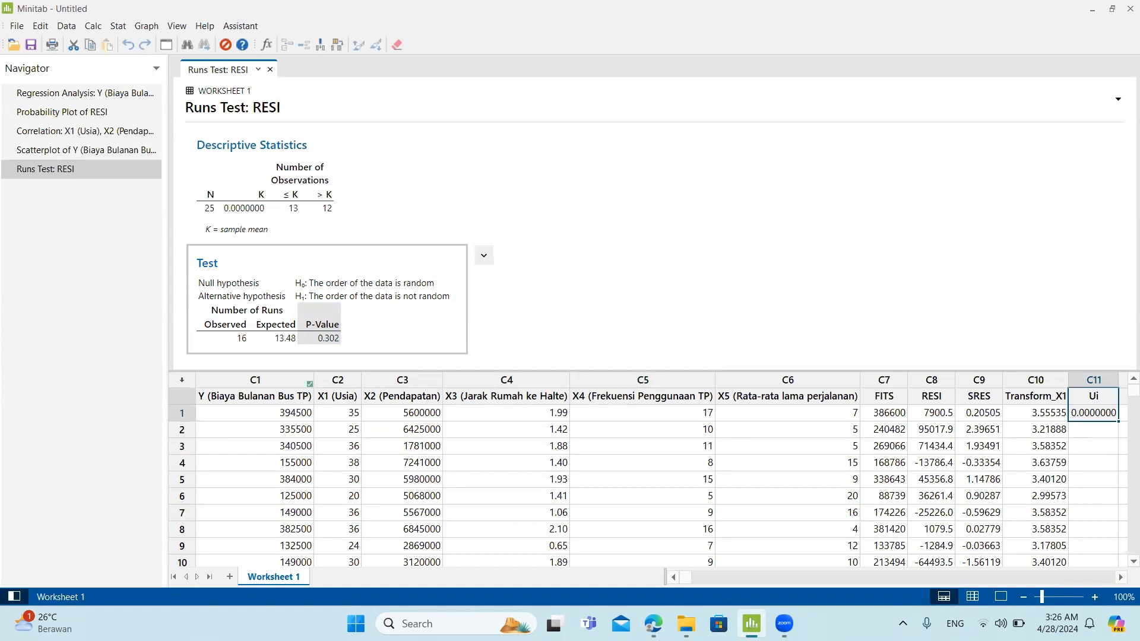
Step: Switch to the PDF in Edge and consult the Seluruh Variabel Independen Tidak Berkorelasi dengan Kesalahan Pengganggu slide
{"action": "left_click", "coordinate": [653, 623]}
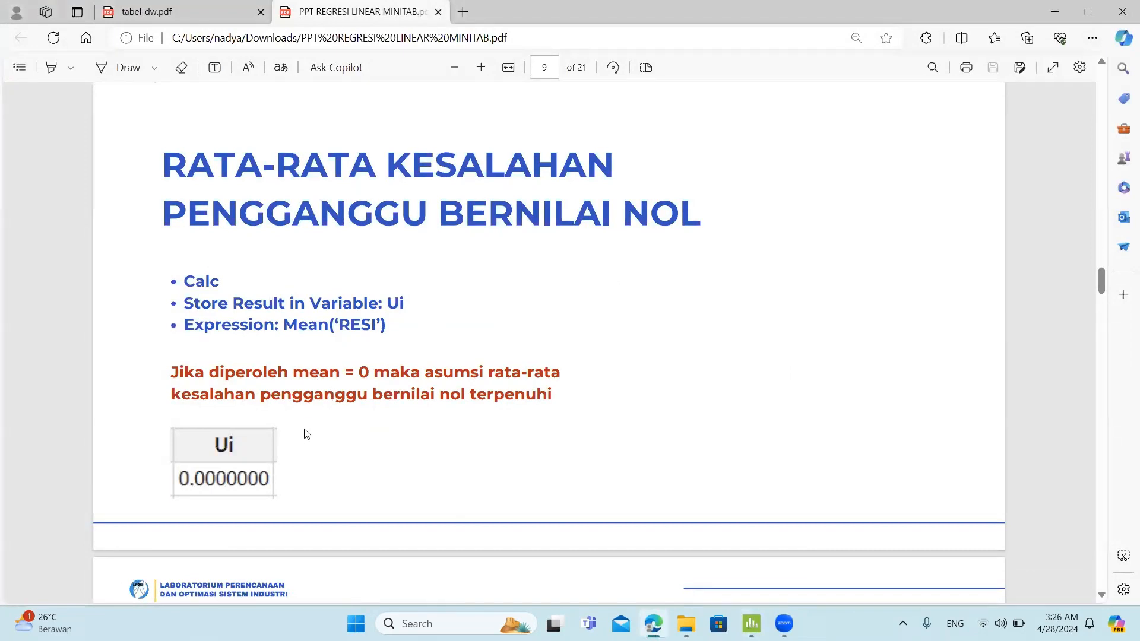
{"action": "scroll", "coordinate": [324, 419], "scroll_direction": "down", "scroll_amount": 7}
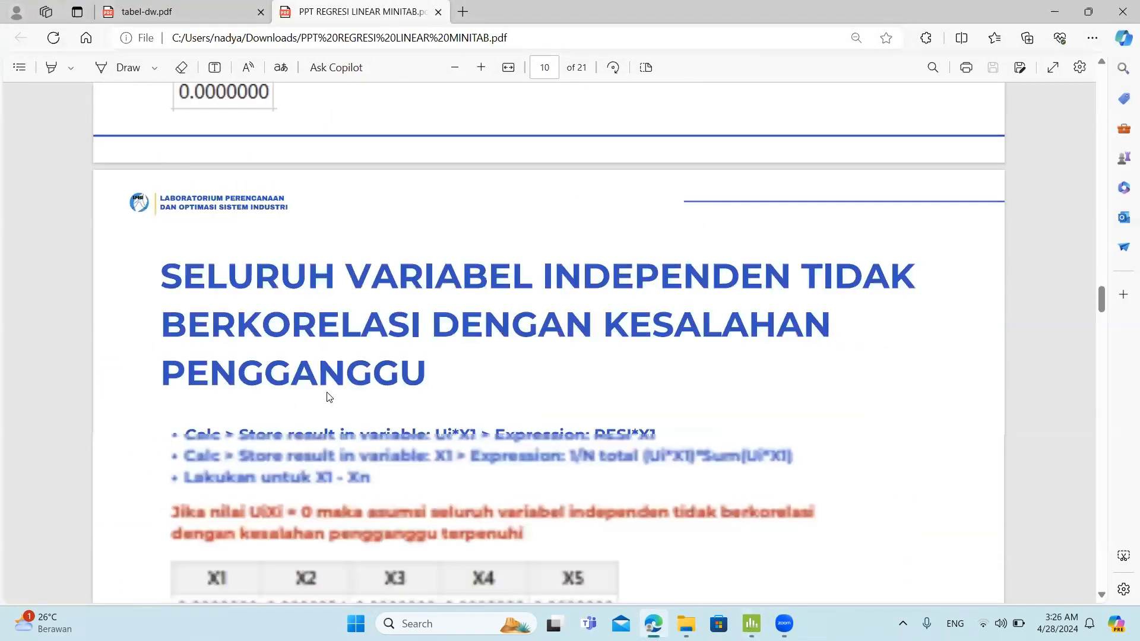
{"action": "scroll", "coordinate": [327, 397], "scroll_direction": "down", "scroll_amount": 2}
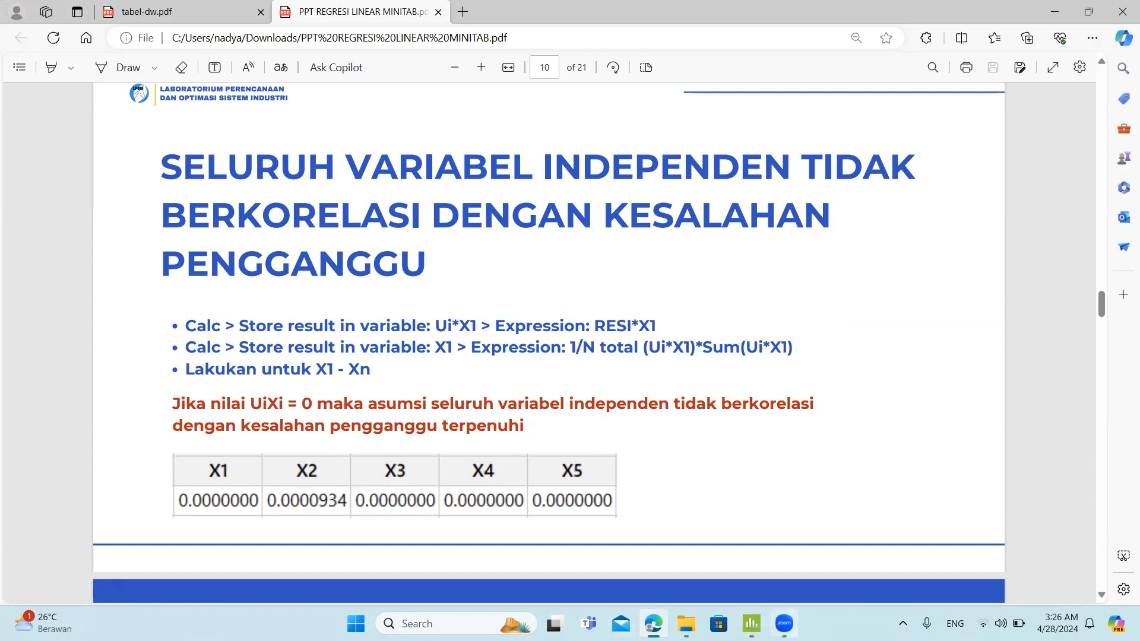
Step: Switch back to Minitab and set the Calculator to store its result in Ui*X1, clearing the previous expression
{"action": "left_click", "coordinate": [751, 623]}
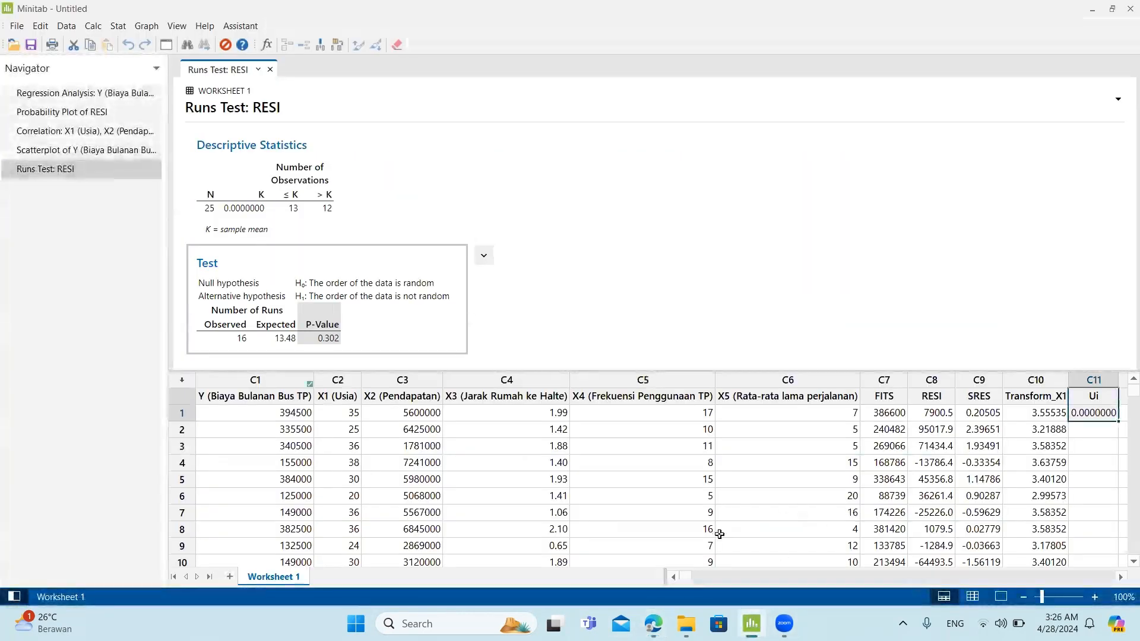
{"action": "left_click", "coordinate": [92, 26]}
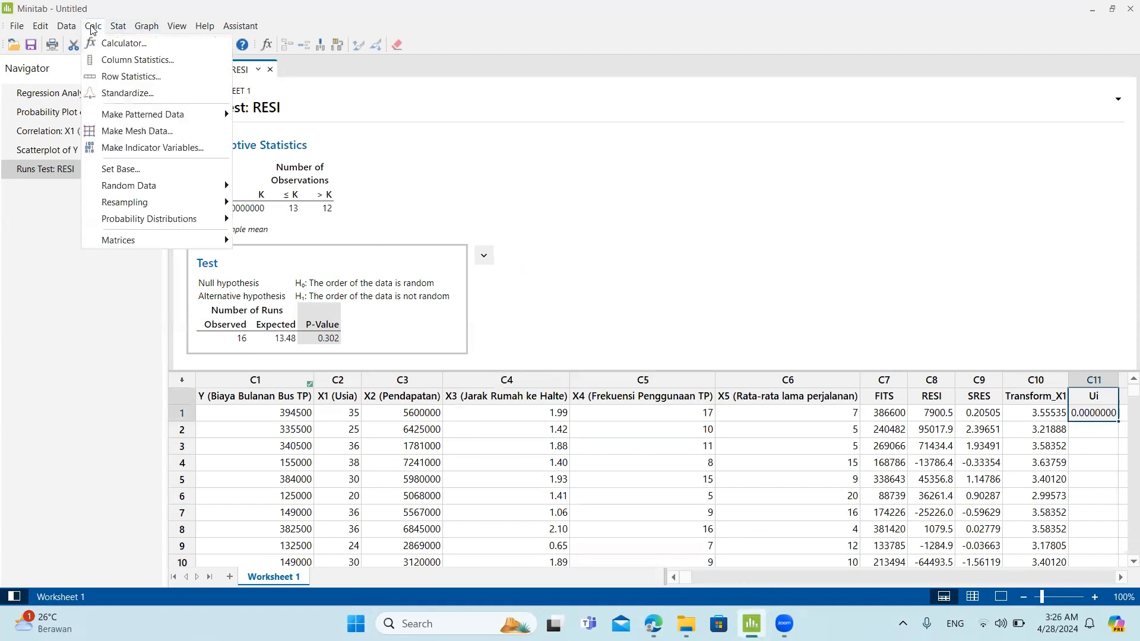
{"action": "left_click", "coordinate": [119, 41]}
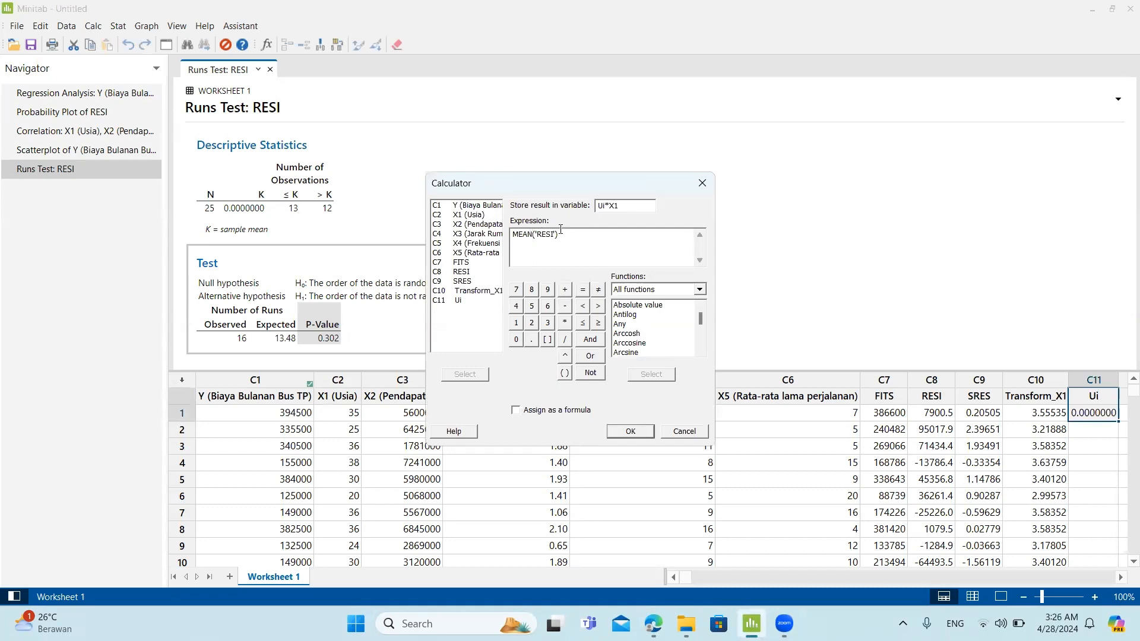
{"action": "left_click_drag", "start_coordinate": [562, 236], "coordinate": [508, 235]}
{"action": "key", "text": "BackSpace"}
Step: Build the expression 'RESI' * 'X1 (Usia)' and calculate the Ui*X1 column
{"action": "left_click", "coordinate": [461, 273]}
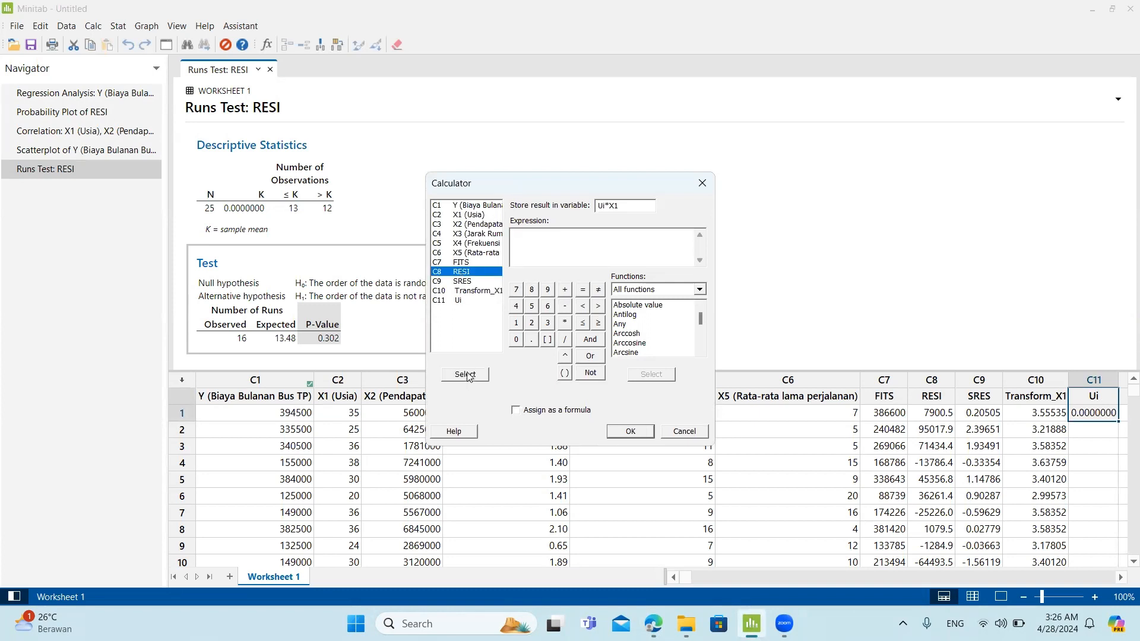
{"action": "left_click", "coordinate": [469, 375]}
{"action": "left_click", "coordinate": [565, 324]}
{"action": "left_click", "coordinate": [468, 375]}
{"action": "left_click", "coordinate": [631, 432]}
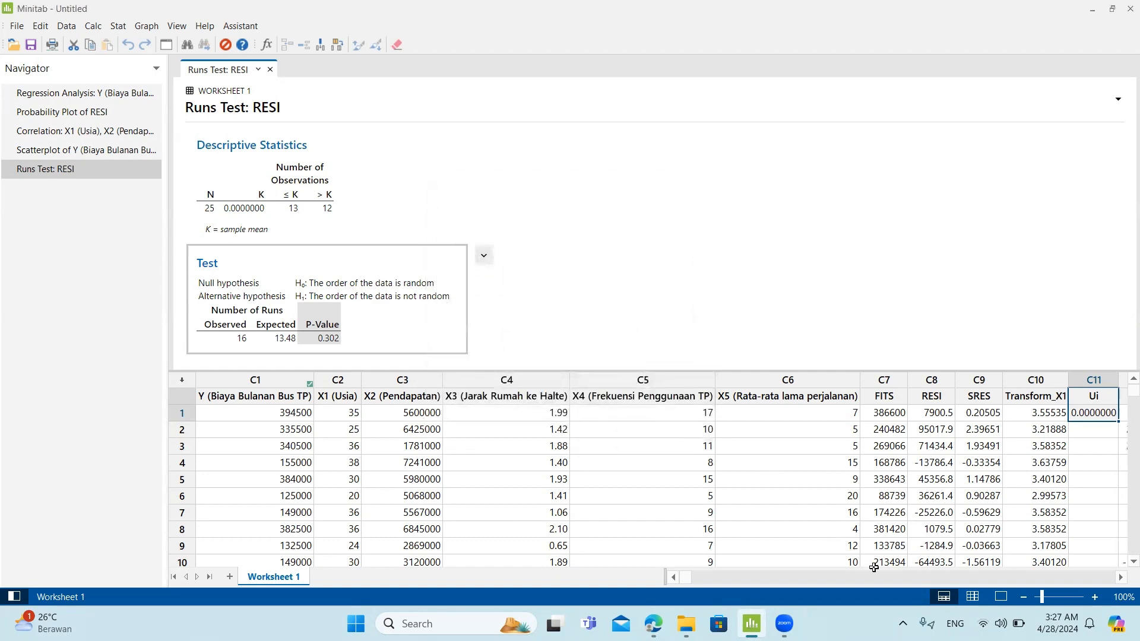
Step: Calculate a new column Ui*X2 as 'RESI' multiplied by 'X2 (Pendapatan)'
{"action": "left_click", "coordinate": [1118, 574]}
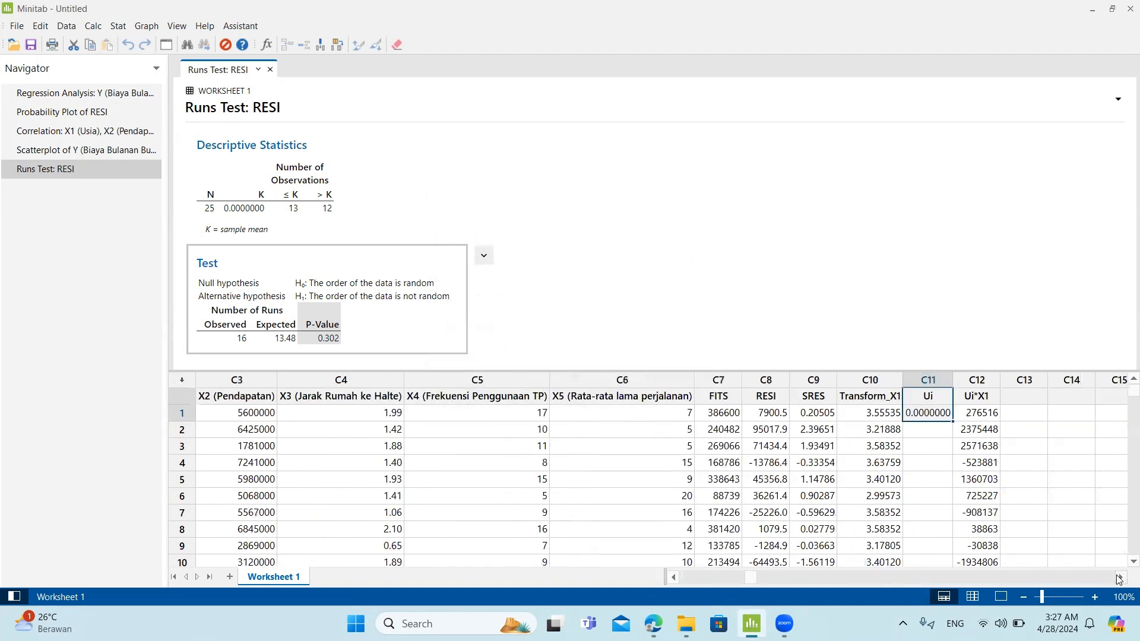
{"action": "left_click", "coordinate": [1120, 577]}
{"action": "left_click", "coordinate": [1120, 577]}
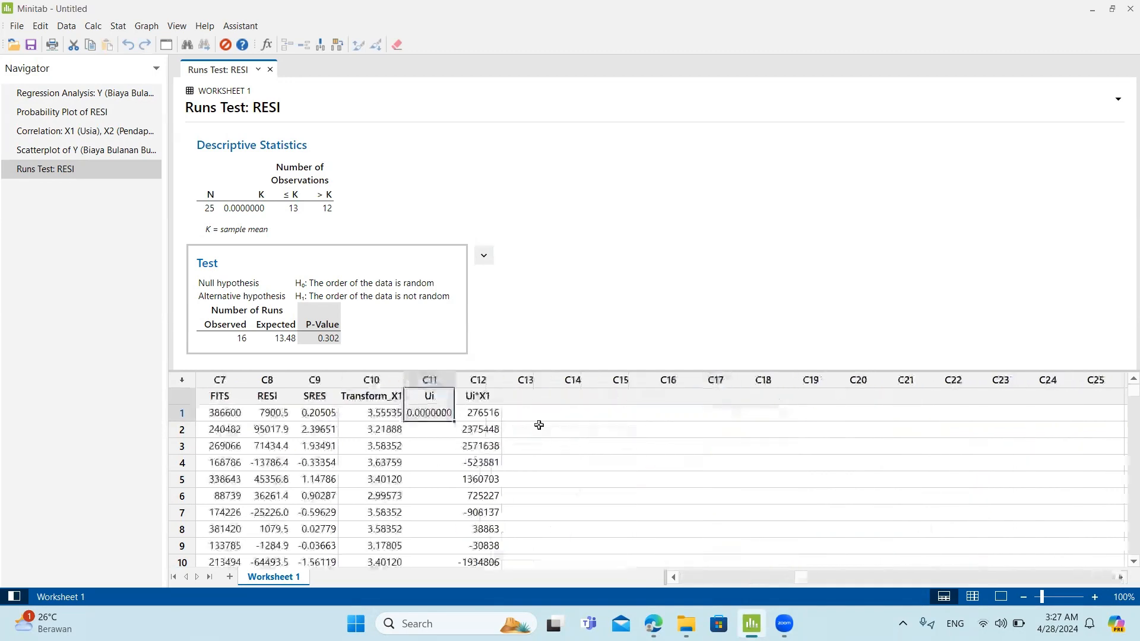
{"action": "left_click", "coordinate": [94, 28]}
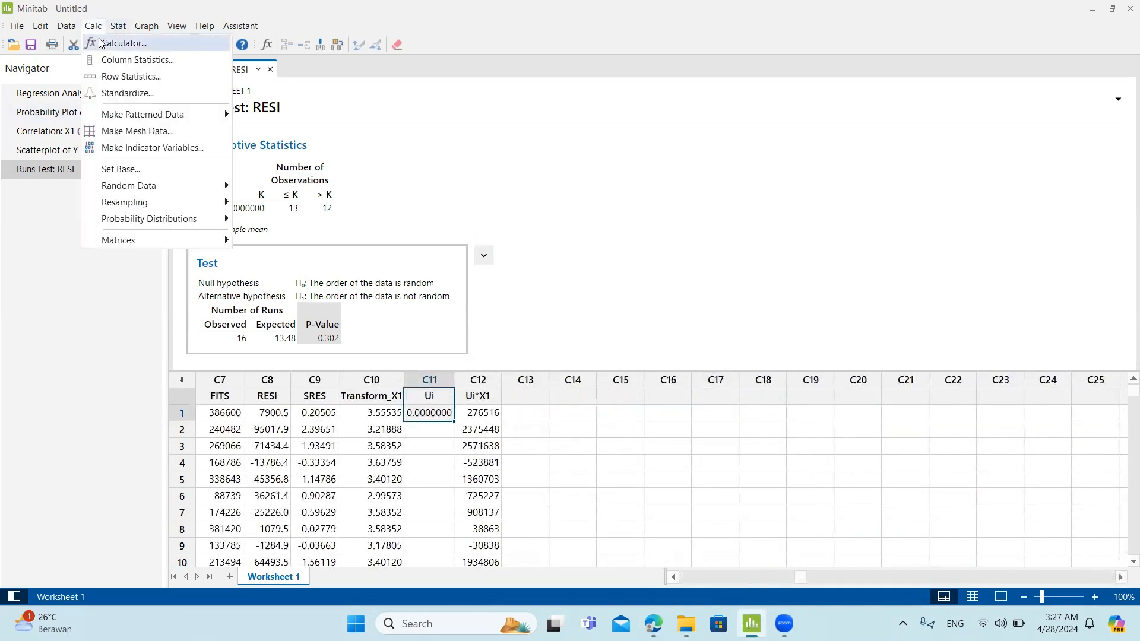
{"action": "left_click", "coordinate": [100, 41]}
{"action": "left_click", "coordinate": [621, 207]}
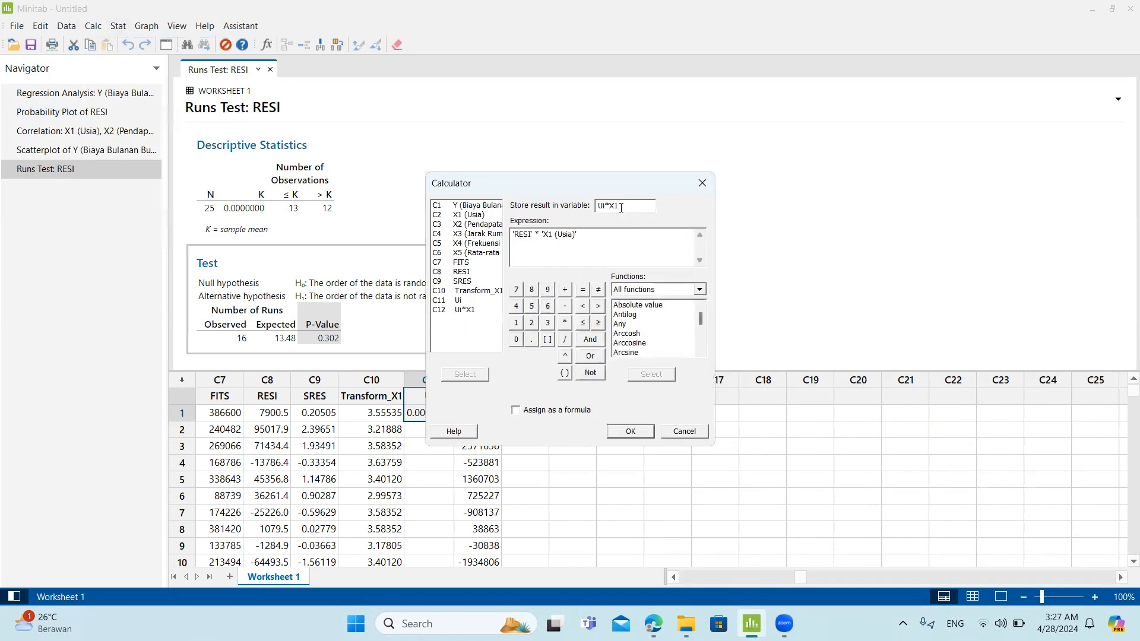
{"action": "key", "text": "BackSpace"}
{"action": "type", "text": "2"}
{"action": "left_click_drag", "start_coordinate": [579, 236], "coordinate": [539, 237]}
{"action": "key", "text": "BackSpace"}
{"action": "double_click", "coordinate": [469, 224]}
{"action": "left_click", "coordinate": [630, 433]}
Step: Calculate a new column Ui*X3 as 'RESI' multiplied by 'X3 (Jarak Rumah ke Halte)'
{"action": "left_click", "coordinate": [94, 27]}
{"action": "left_click", "coordinate": [101, 41]}
{"action": "left_click", "coordinate": [623, 207]}
{"action": "key", "text": "BackSpace"}
{"action": "type", "text": "3"}
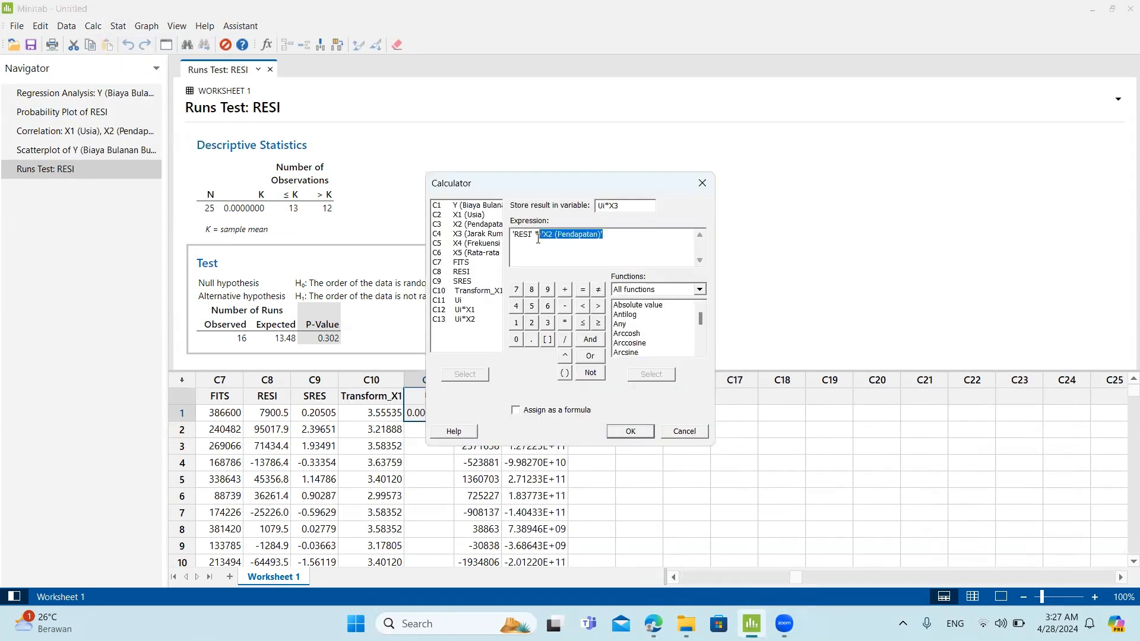
{"action": "key", "text": "BackSpace"}
{"action": "double_click", "coordinate": [470, 236]}
{"action": "left_click", "coordinate": [632, 432]}
Step: Calculate a new column Ui*X4 as 'RESI' multiplied by 'X4 (Frekuensi Penggunaan TP)'
{"action": "left_click", "coordinate": [94, 28]}
{"action": "left_click", "coordinate": [101, 42]}
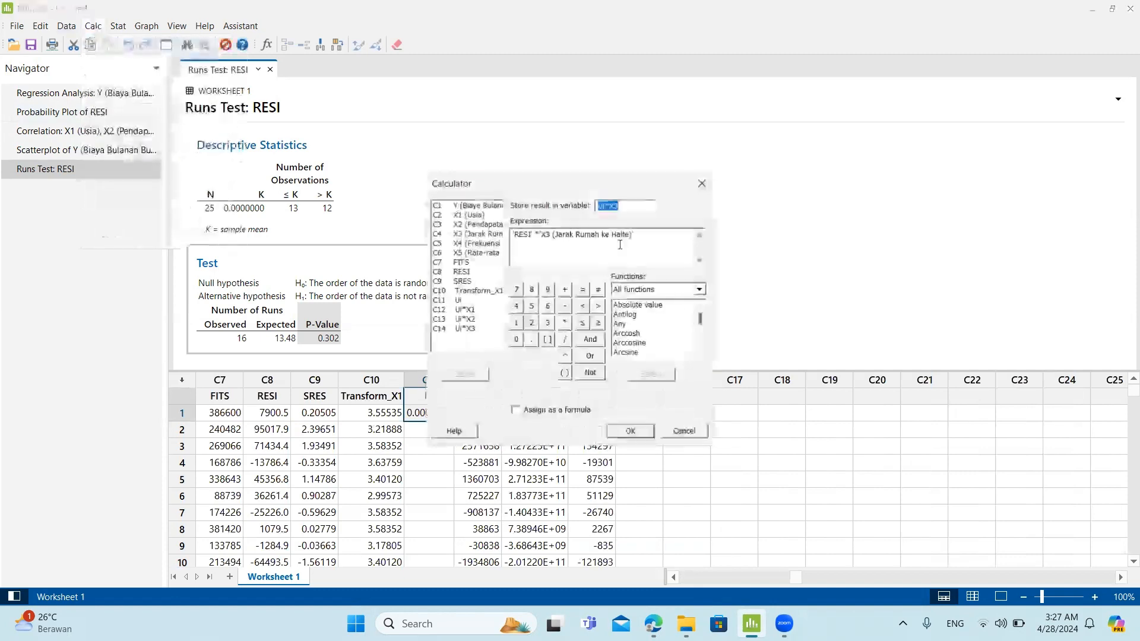
{"action": "left_click", "coordinate": [624, 206]}
{"action": "key", "text": "BackSpace"}
{"action": "type", "text": "4"}
{"action": "left_click_drag", "start_coordinate": [635, 236], "coordinate": [540, 236]}
{"action": "key", "text": "BackSpace"}
{"action": "double_click", "coordinate": [469, 243]}
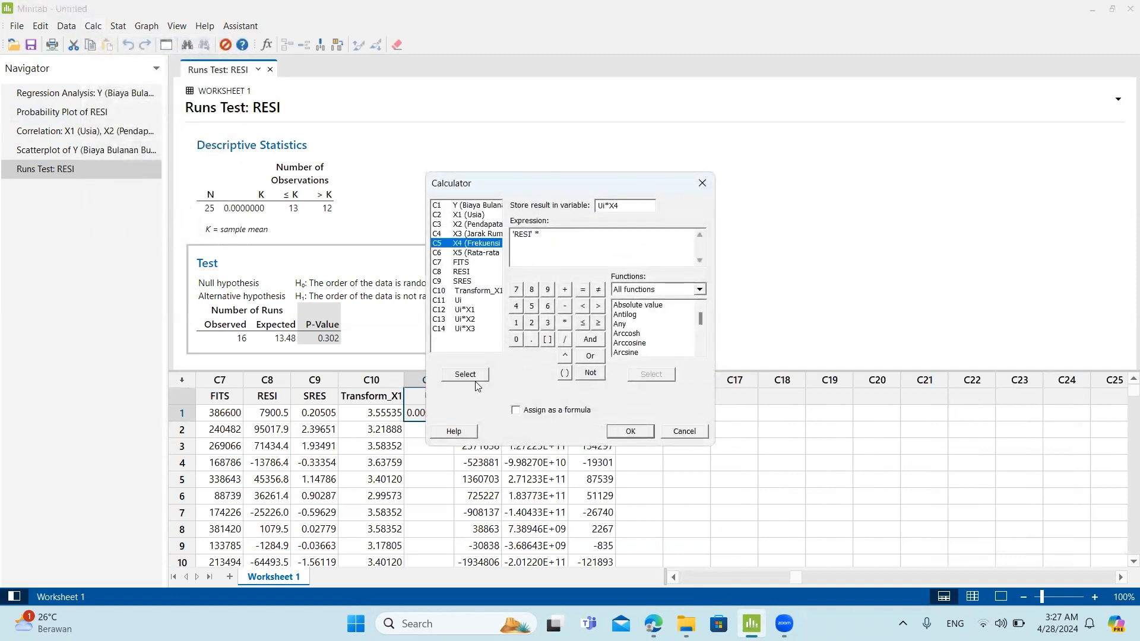
{"action": "left_click", "coordinate": [630, 432]}
Step: Calculate a new column Ui*X5 as 'RESI' multiplied by 'X5 (Rata-rata lama perjalanan)'
{"action": "left_click", "coordinate": [98, 27]}
{"action": "left_click", "coordinate": [104, 41]}
{"action": "left_click", "coordinate": [635, 209]}
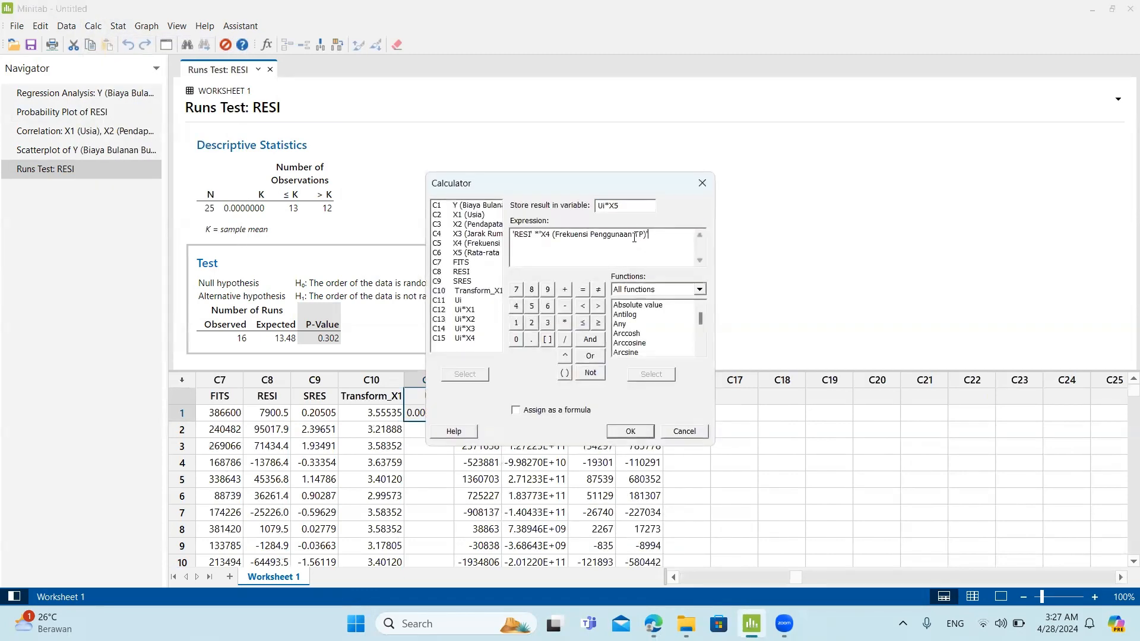
{"action": "left_click_drag", "start_coordinate": [634, 237], "coordinate": [538, 236]}
{"action": "key", "text": "BackSpace"}
{"action": "double_click", "coordinate": [469, 253]}
{"action": "left_click", "coordinate": [631, 432]}
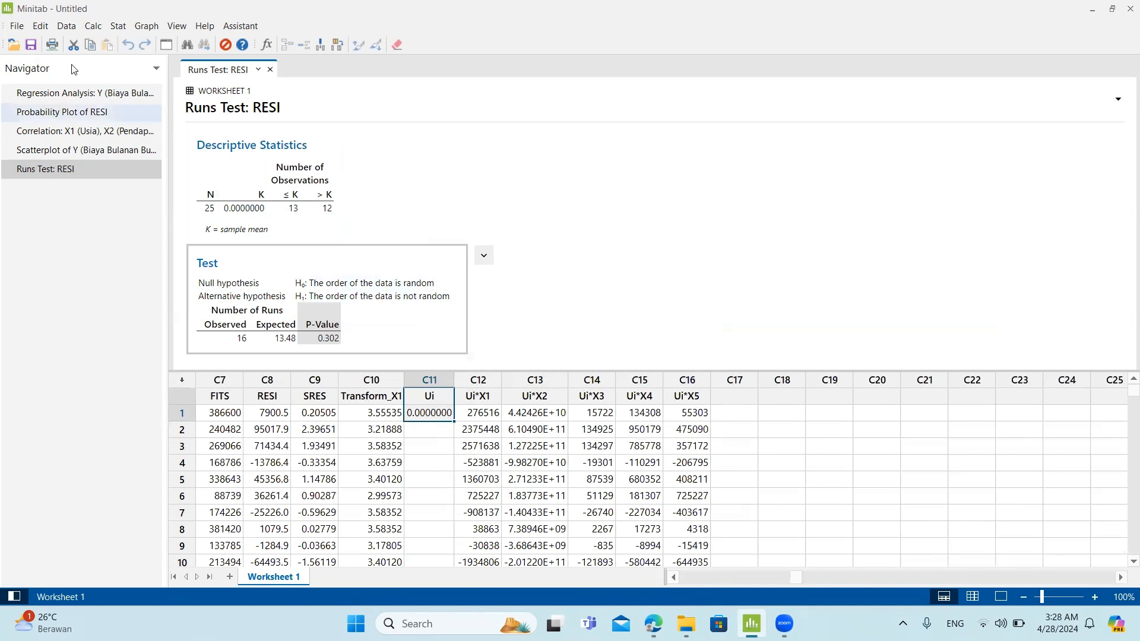
Step: Calculate a new column X1 as the mean of 'Ui*X1', replacing the previous calculator expression
{"action": "left_click", "coordinate": [94, 26]}
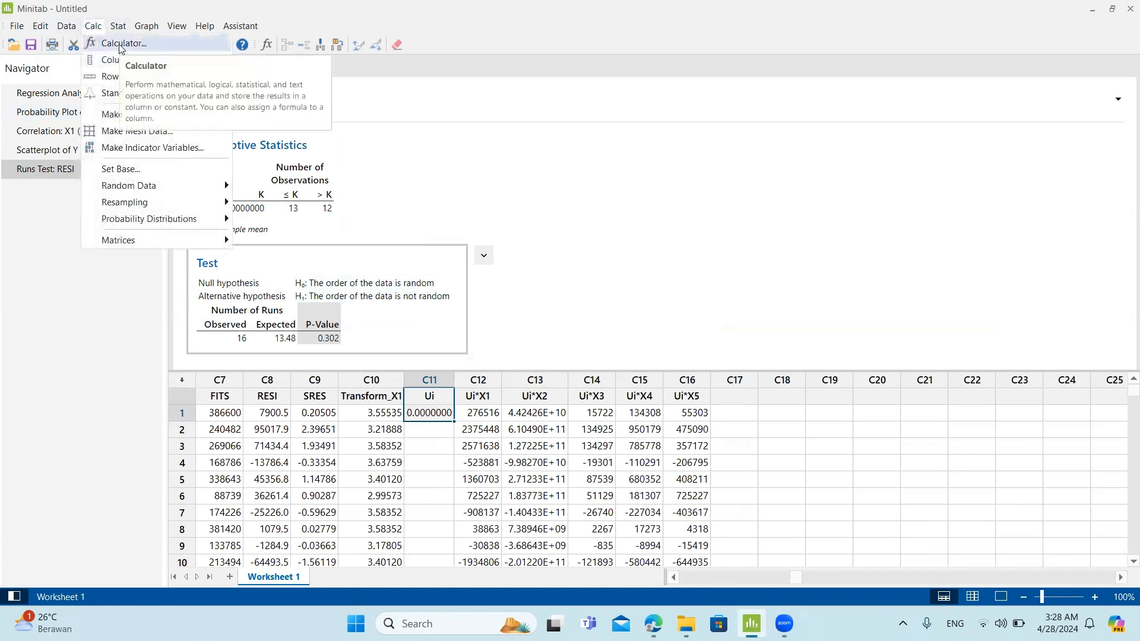
{"action": "left_click", "coordinate": [121, 43]}
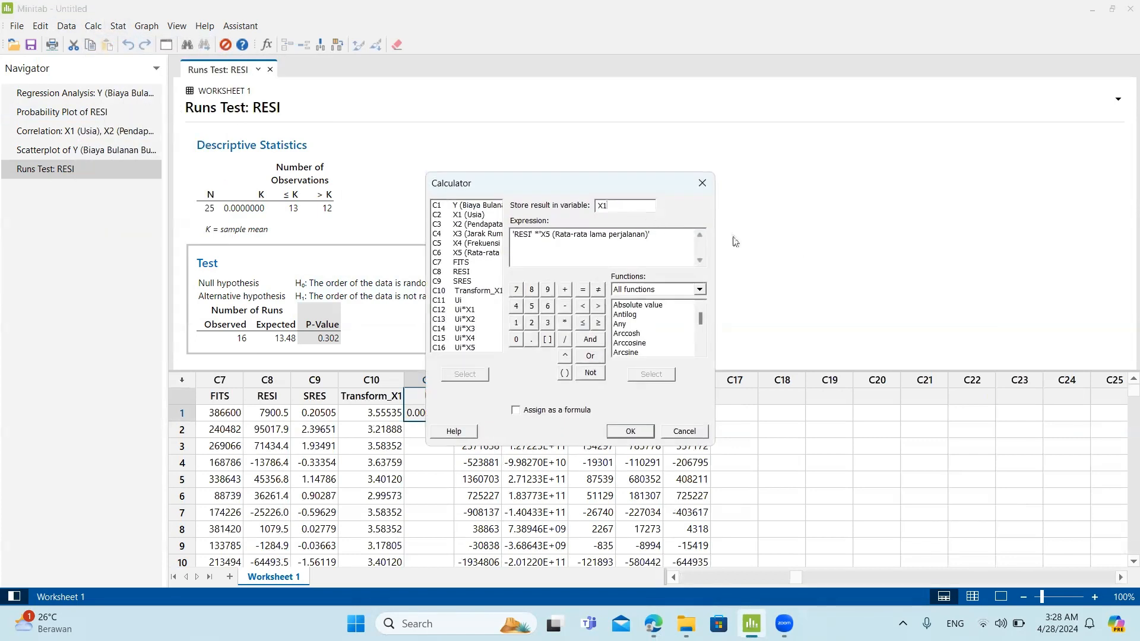
{"action": "left_click_drag", "start_coordinate": [655, 237], "coordinate": [509, 237]}
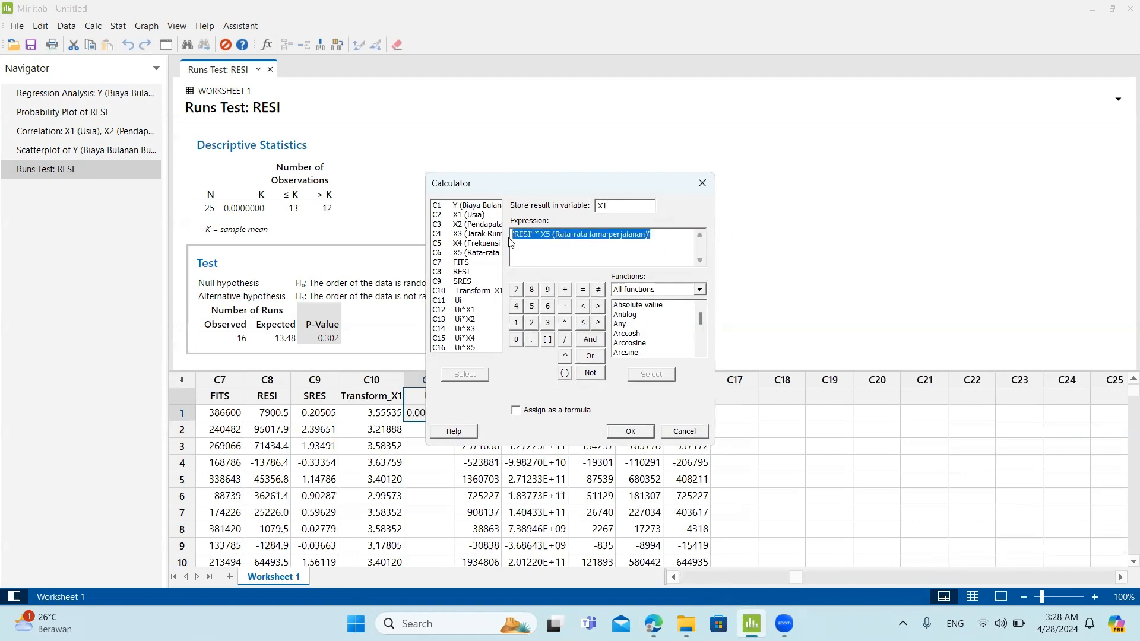
{"action": "key", "text": "BackSpace"}
{"action": "scroll", "coordinate": [646, 330], "scroll_direction": "down", "scroll_amount": 4}
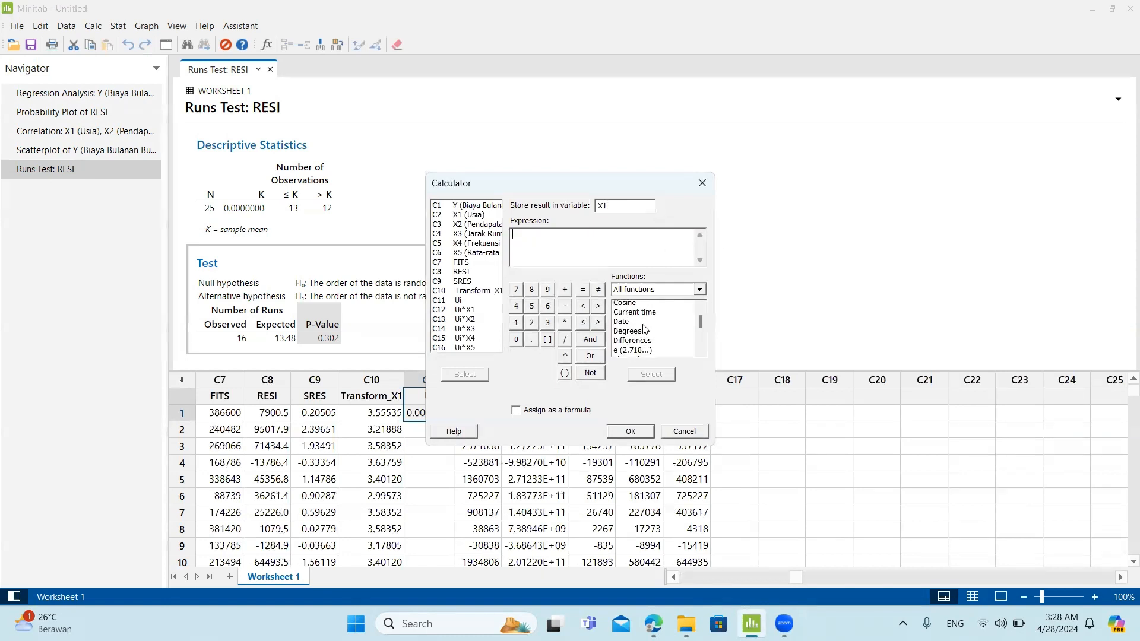
{"action": "scroll", "coordinate": [644, 330], "scroll_direction": "down", "scroll_amount": 5}
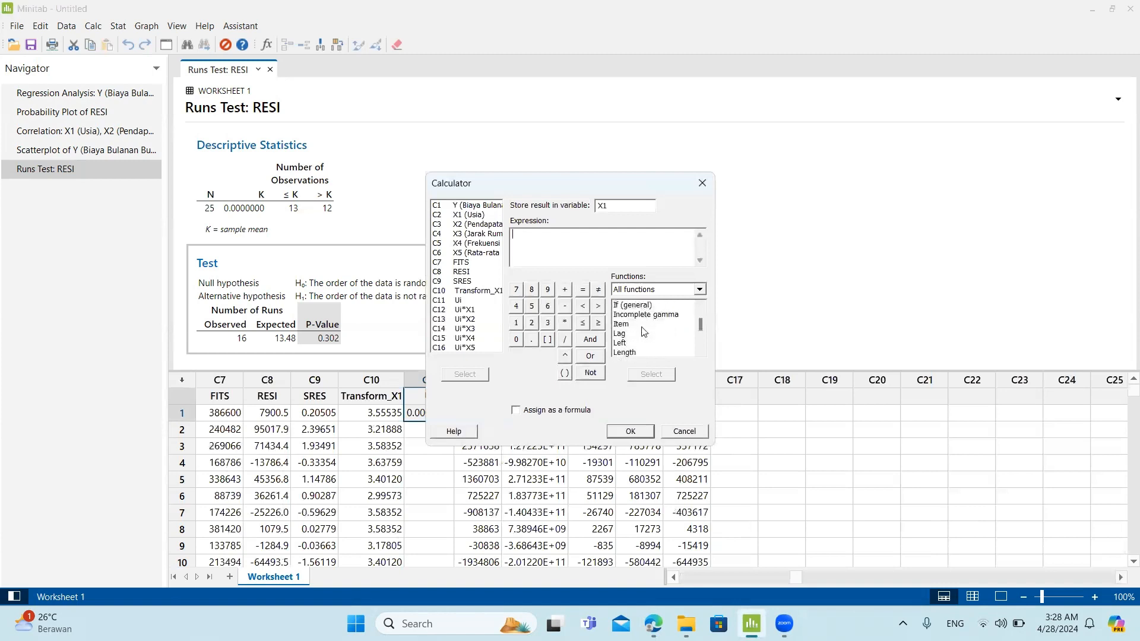
{"action": "scroll", "coordinate": [644, 330], "scroll_direction": "down", "scroll_amount": 2}
{"action": "left_click", "coordinate": [622, 354]}
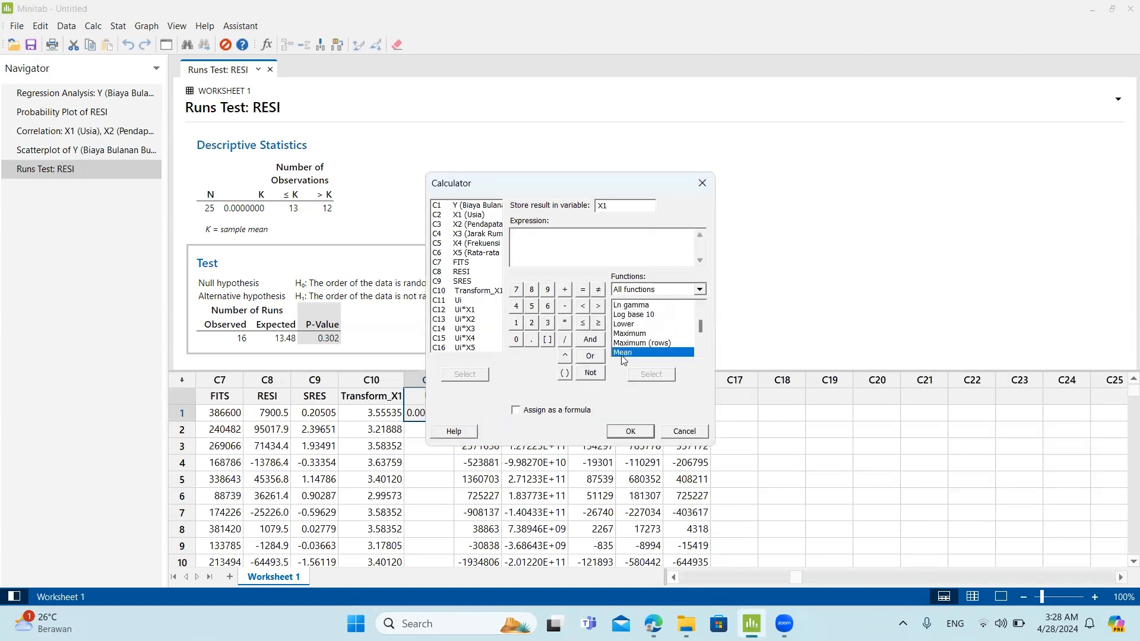
{"action": "left_click", "coordinate": [651, 374]}
{"action": "left_click", "coordinate": [466, 312]}
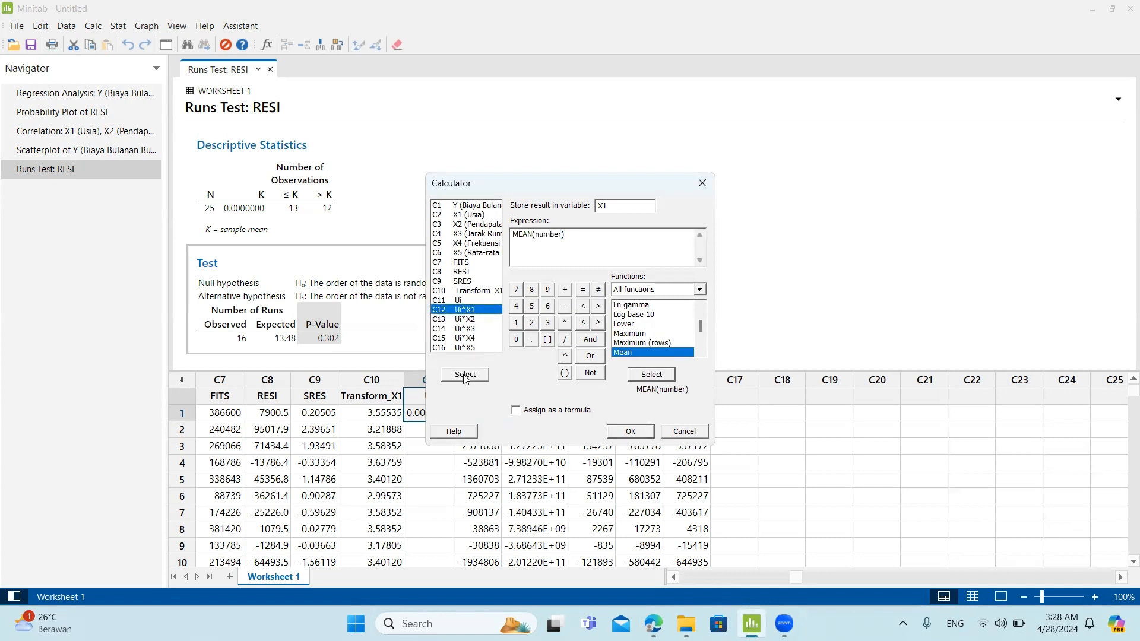
{"action": "left_click", "coordinate": [465, 375]}
{"action": "left_click", "coordinate": [632, 432]}
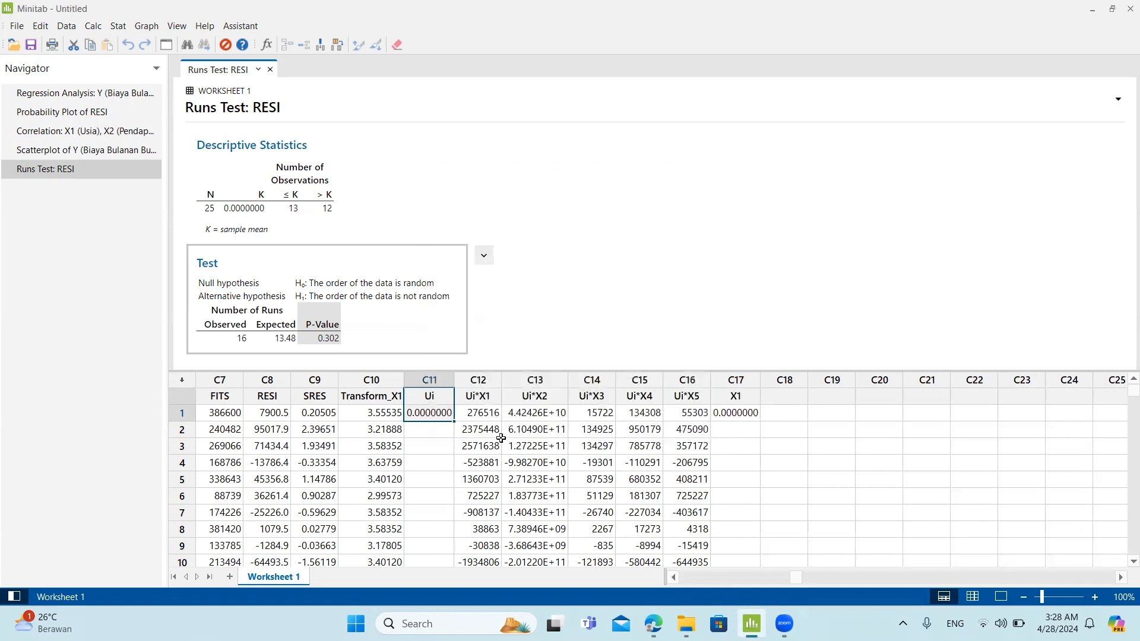
Step: Calculate a new column X2 as the mean of 'Ui*X2'
{"action": "left_click", "coordinate": [93, 26]}
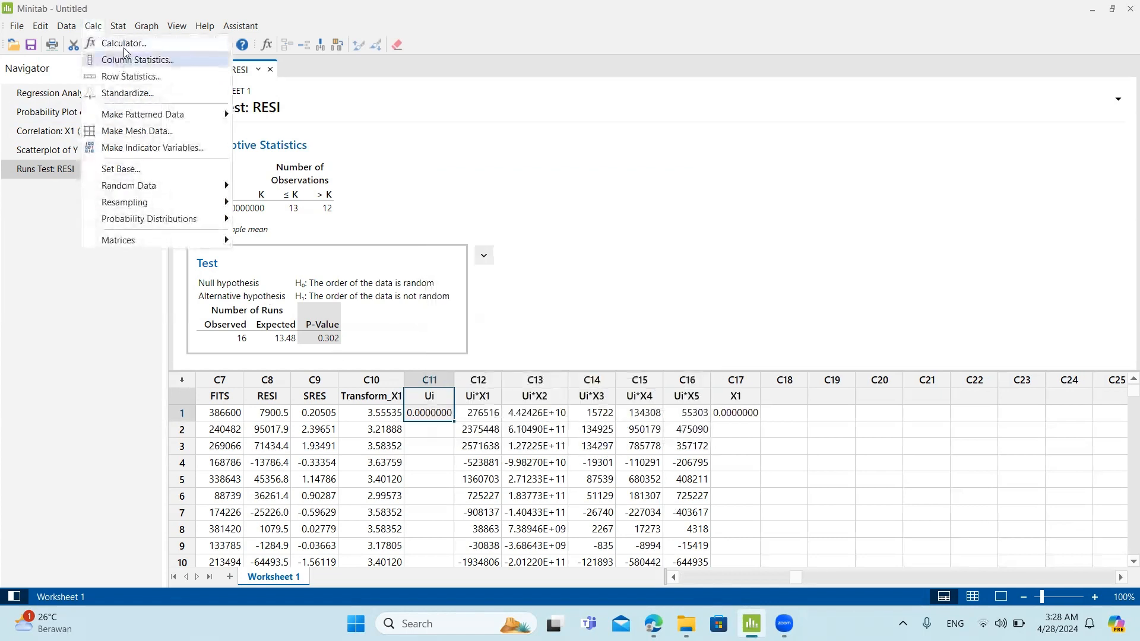
{"action": "left_click", "coordinate": [114, 41]}
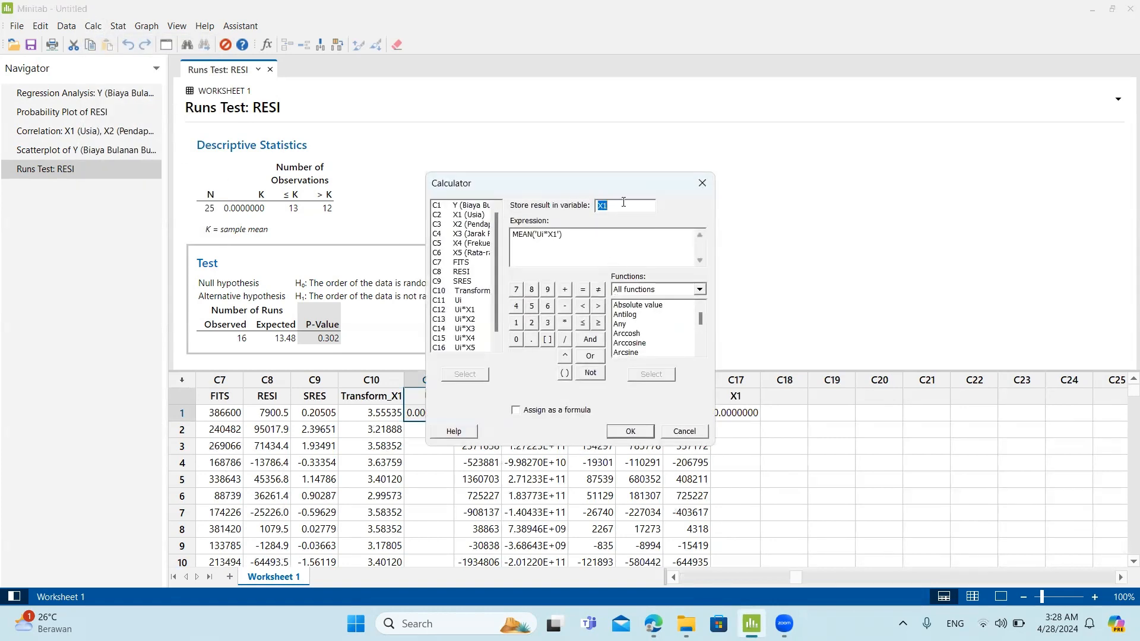
{"action": "type", "text": "2"}
{"action": "left_click", "coordinate": [630, 431]}
Step: Calculate a new column X3 as the mean of 'Ui*X3'
{"action": "left_click", "coordinate": [93, 26]}
{"action": "left_click", "coordinate": [114, 40]}
{"action": "type", "text": "X3"}
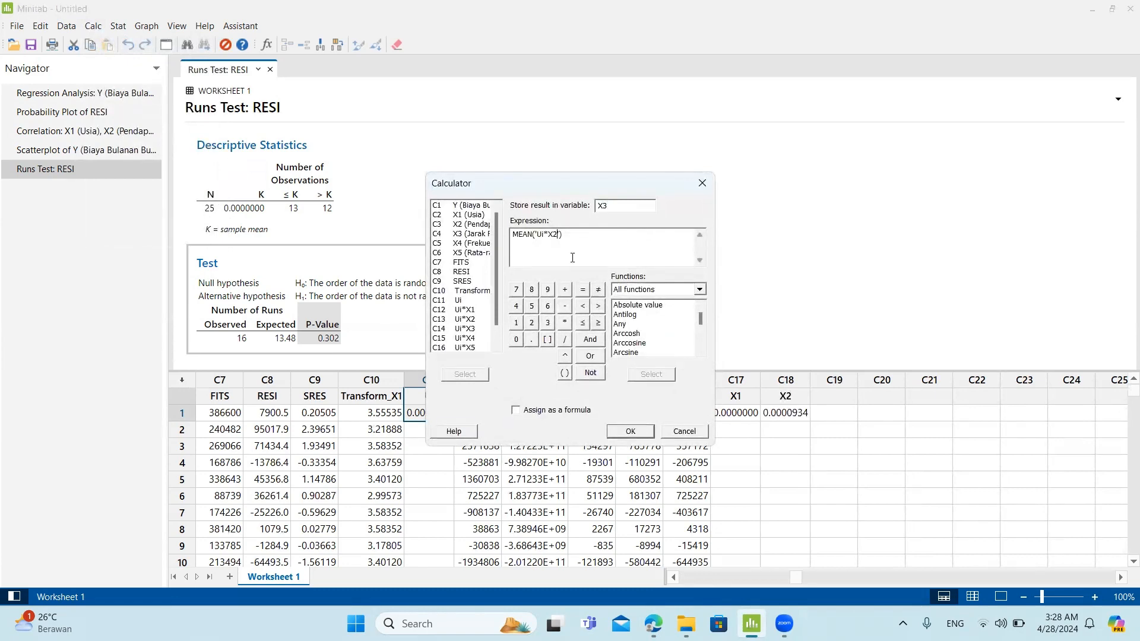
{"action": "key", "text": "BackSpace"}
{"action": "type", "text": "3"}
{"action": "left_click", "coordinate": [630, 431]}
Step: Calculate a new column X4 as the mean of 'Ui*X4'
{"action": "left_click", "coordinate": [93, 26]}
{"action": "left_click", "coordinate": [115, 41]}
{"action": "type", "text": "X4"}
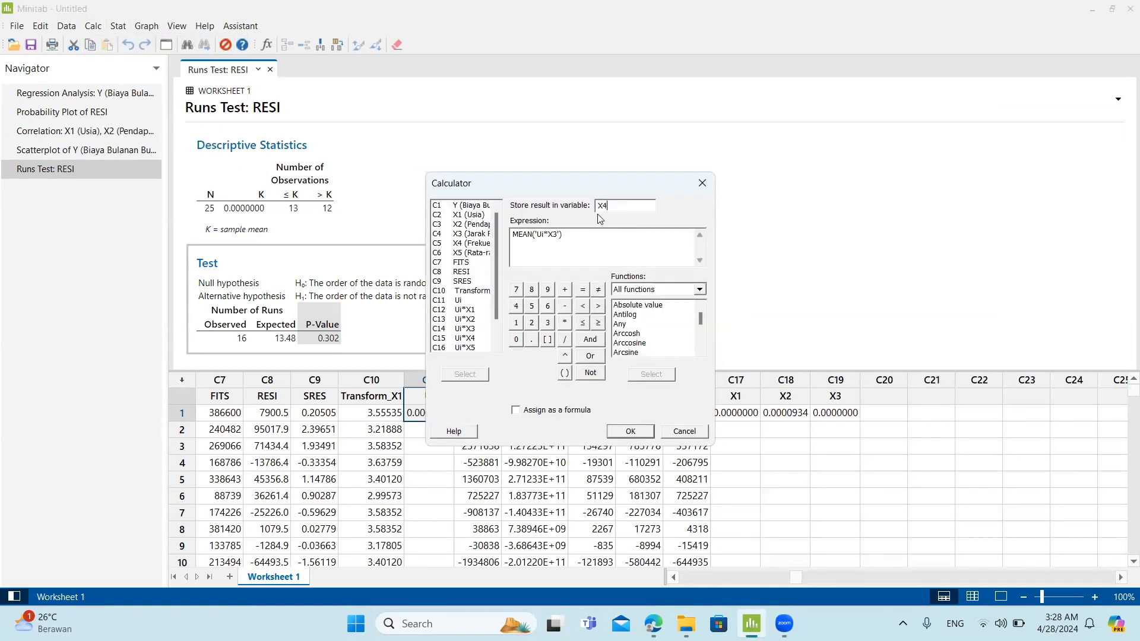
{"action": "key", "text": "BackSpace"}
{"action": "type", "text": "4"}
{"action": "left_click", "coordinate": [630, 431]}
Step: Calculate a new column X5 as the mean of 'Ui*X5'
{"action": "left_click", "coordinate": [93, 26]}
{"action": "left_click", "coordinate": [114, 41]}
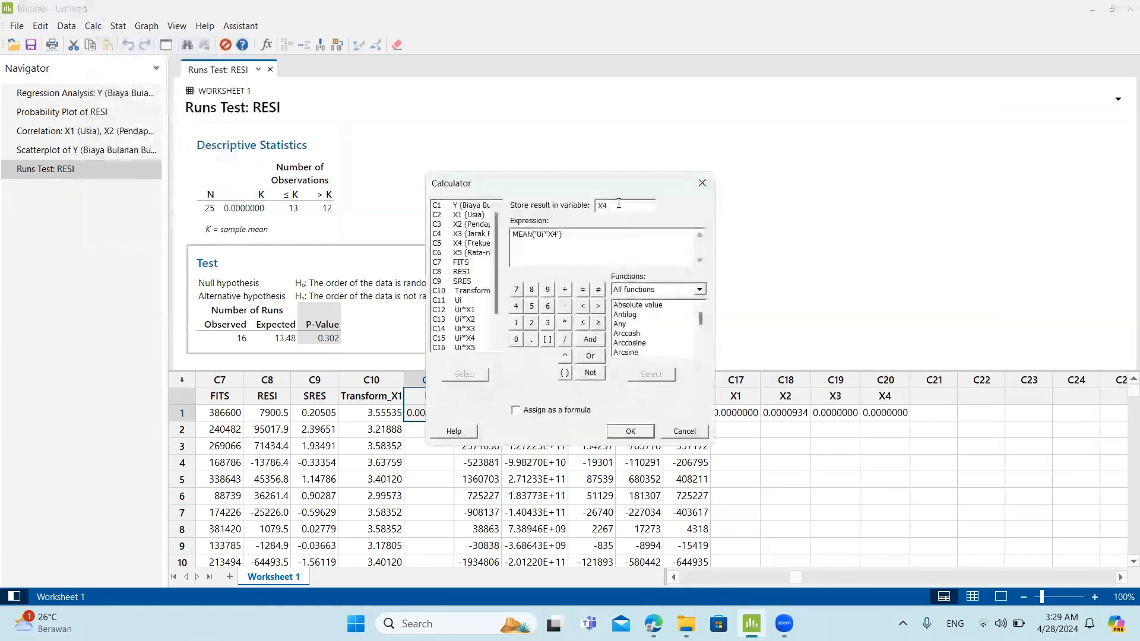
{"action": "key", "text": "BackSpace"}
{"action": "type", "text": "5"}
{"action": "left_click", "coordinate": [631, 431]}
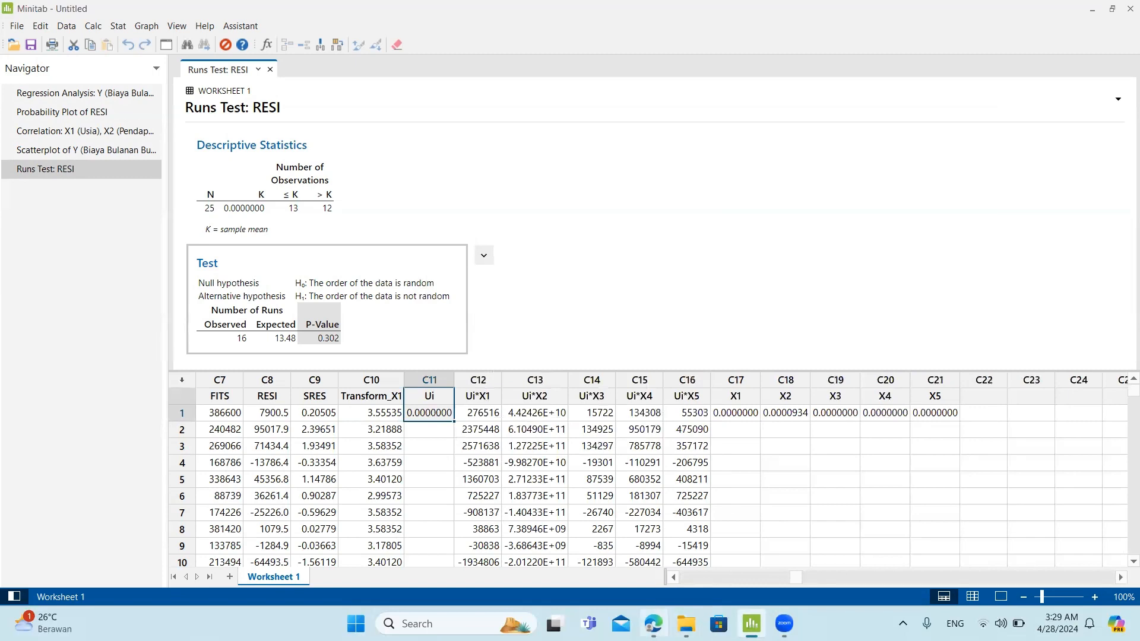
Step: Switch to the regression slides PDF in Edge and read from the residual correlation criterion to the multiple regression coefficient of determination
{"action": "left_click", "coordinate": [653, 624]}
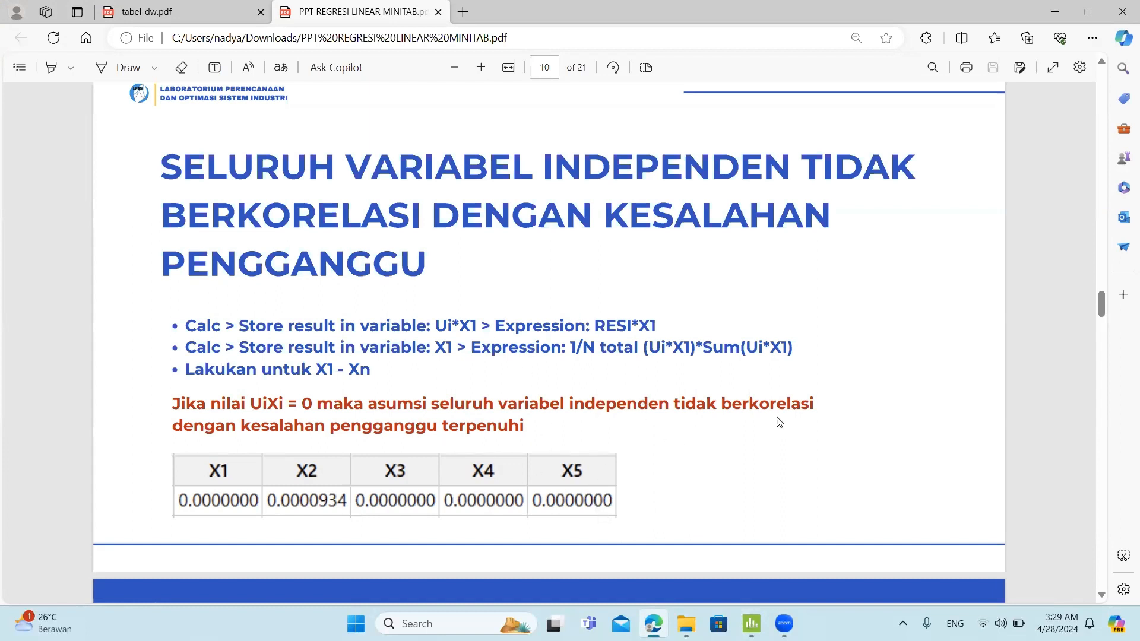
{"action": "scroll", "coordinate": [719, 396], "scroll_direction": "down", "scroll_amount": 8}
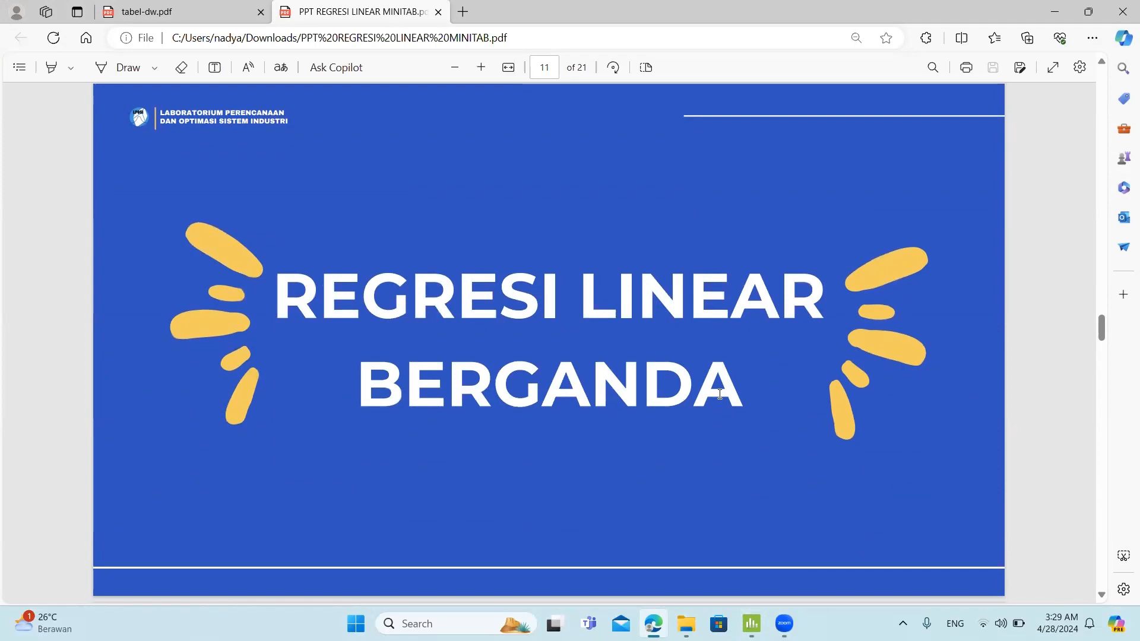
{"action": "scroll", "coordinate": [720, 395], "scroll_direction": "down", "scroll_amount": 8}
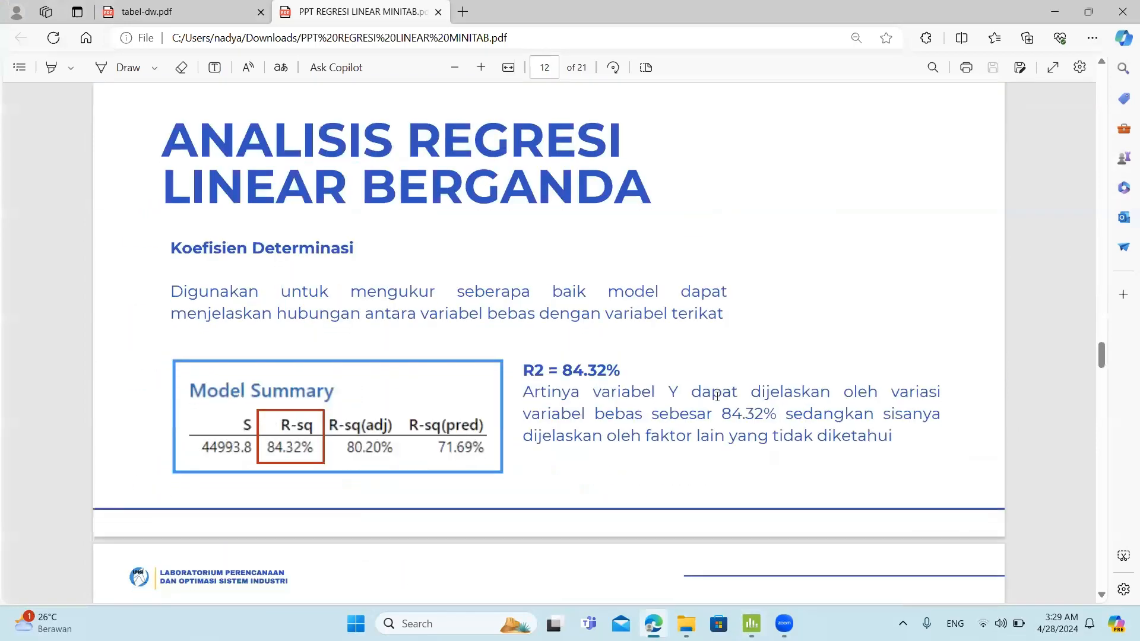
{"action": "scroll", "coordinate": [717, 395], "scroll_direction": "up", "scroll_amount": 2}
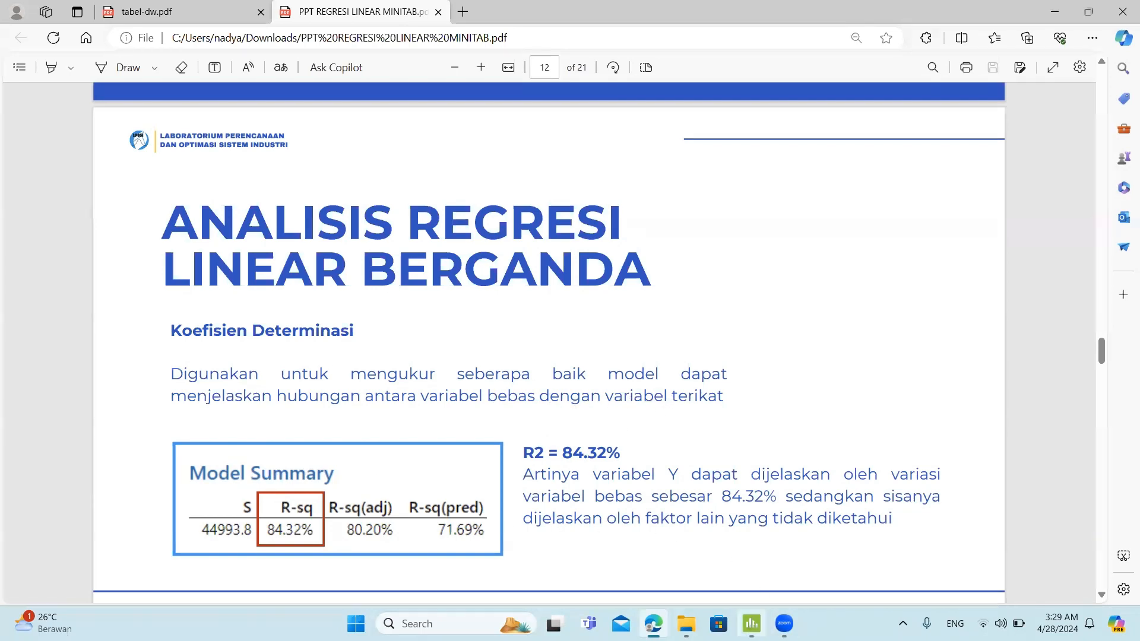
Step: Switch to Minitab and examine R-sq in the Model Summary of the five-predictor regression analysis
{"action": "left_click", "coordinate": [752, 624]}
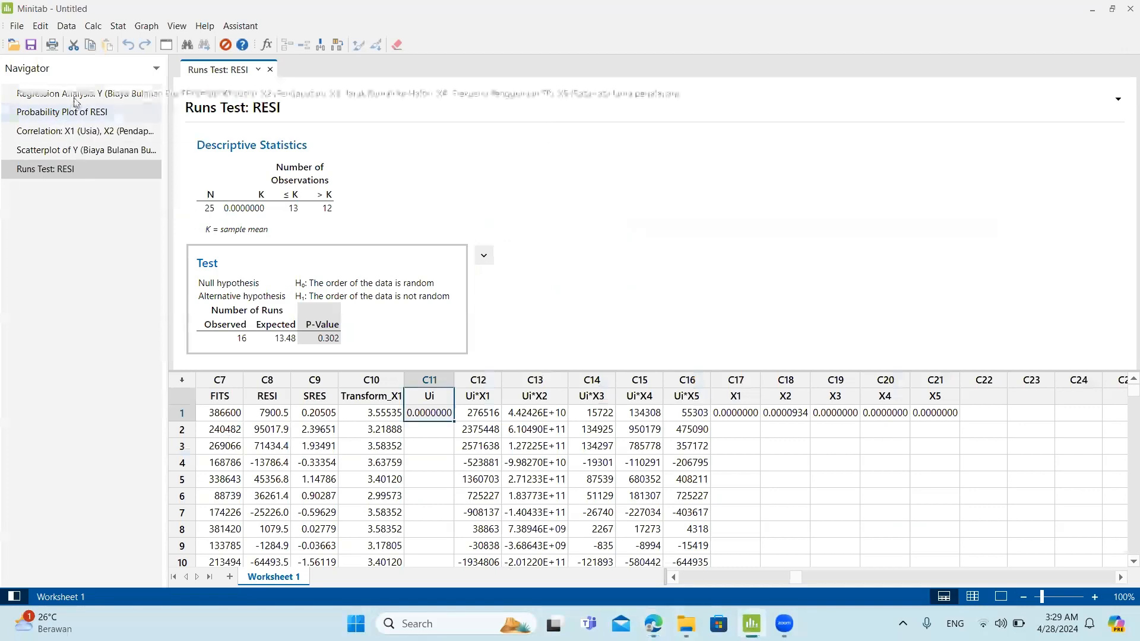
{"action": "left_click", "coordinate": [119, 93]}
{"action": "scroll", "coordinate": [491, 263], "scroll_direction": "up", "scroll_amount": 10}
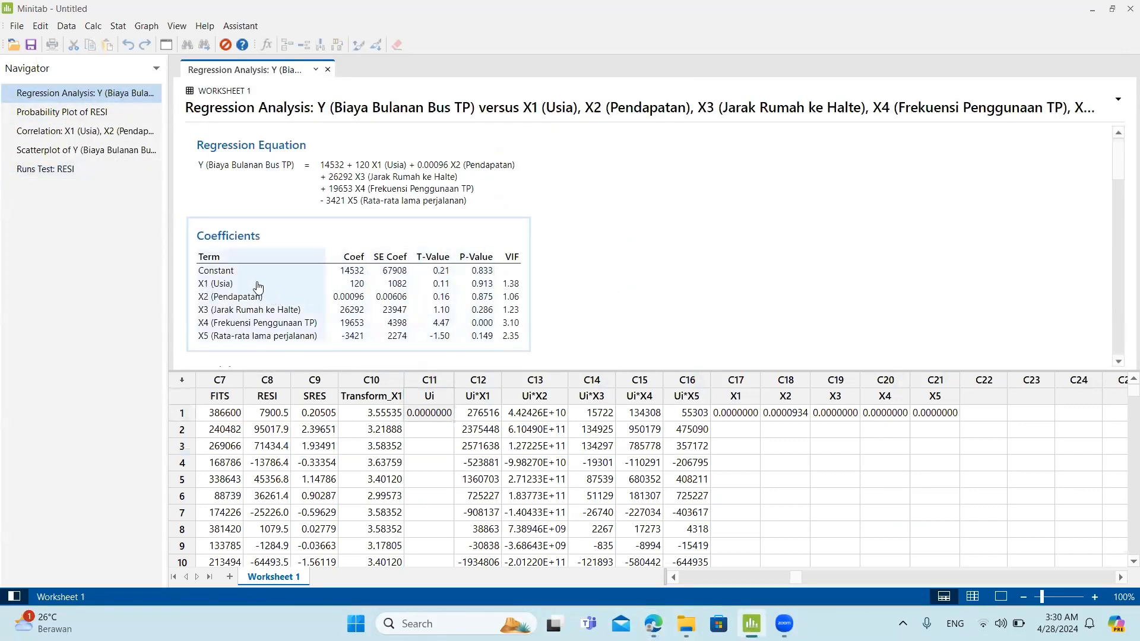
{"action": "scroll", "coordinate": [256, 284], "scroll_direction": "down", "scroll_amount": 3}
{"action": "left_click", "coordinate": [261, 252]}
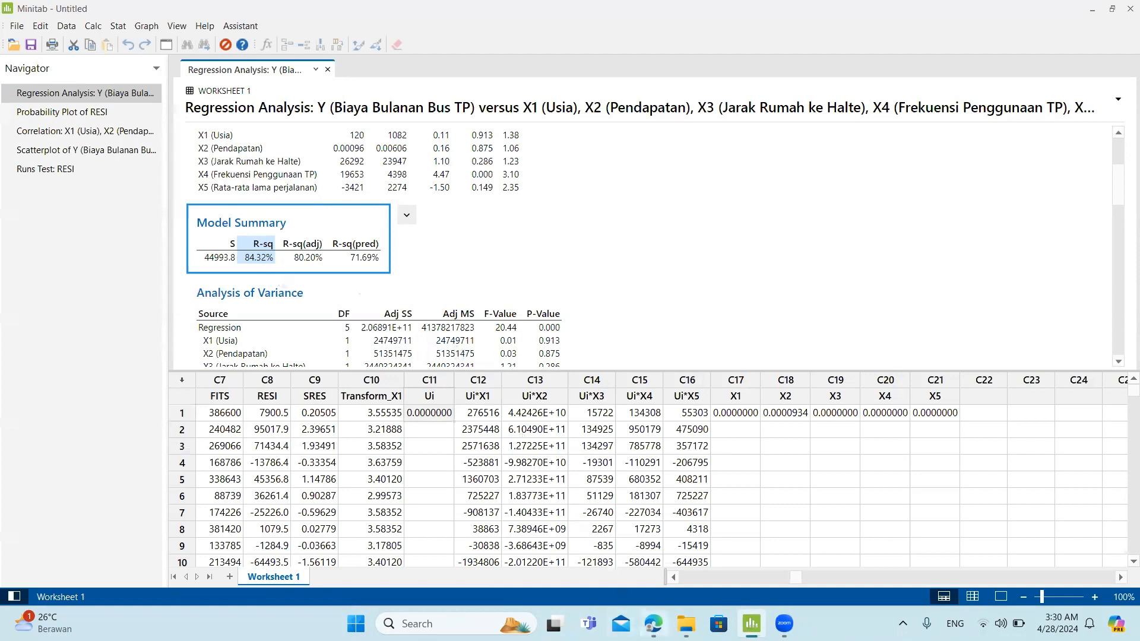
Step: Return to the slides PDF in Edge and review the T hypothesis test and the simple linear regression coefficient of determination
{"action": "left_click", "coordinate": [653, 623]}
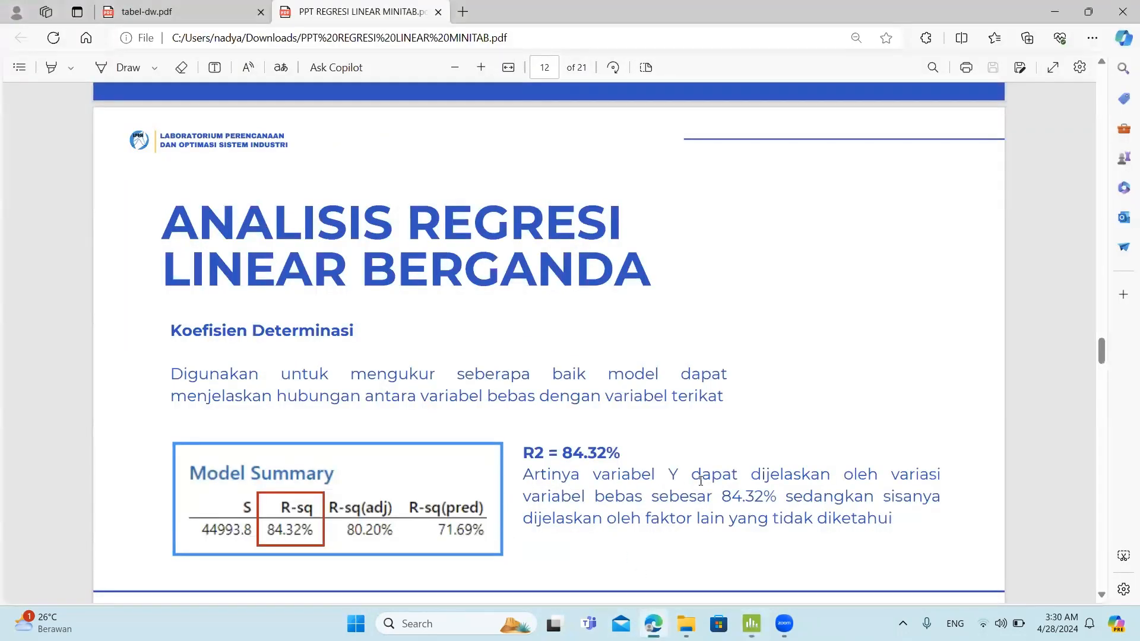
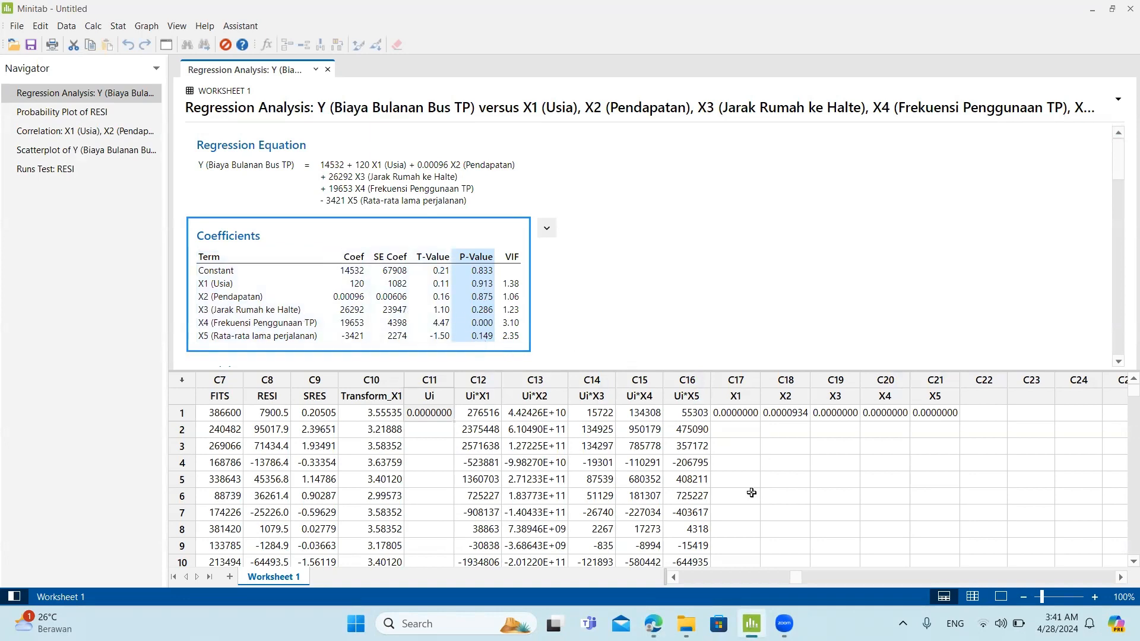
{"action": "mouse_move", "coordinate": [687, 624]}
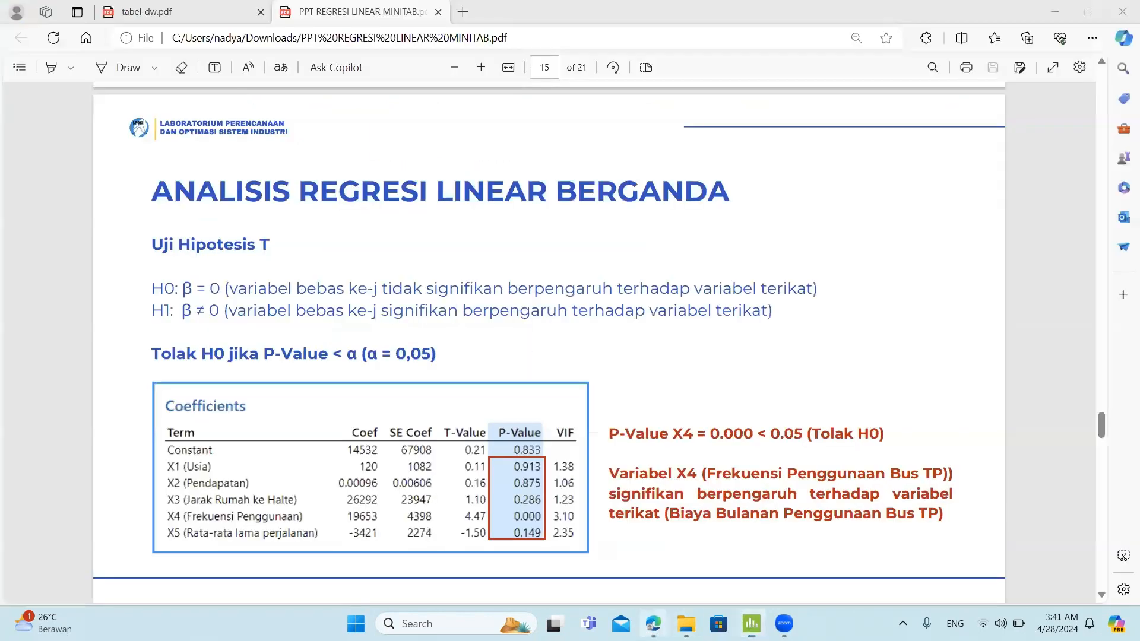
{"action": "left_click", "coordinate": [693, 546]}
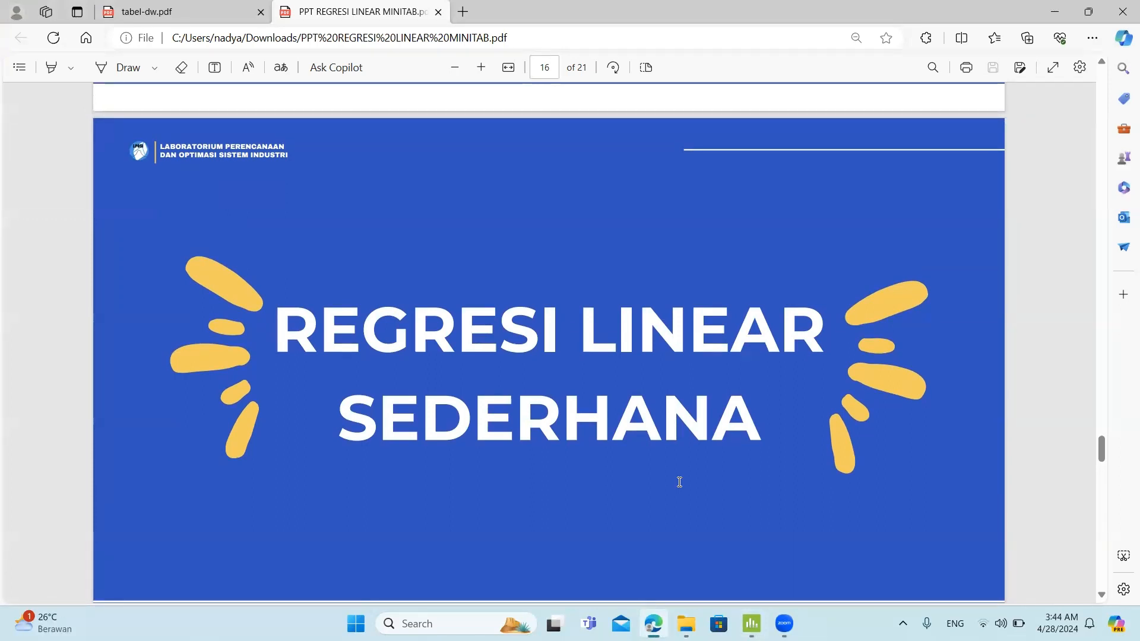
{"action": "scroll", "coordinate": [680, 482], "scroll_direction": "down", "scroll_amount": 10}
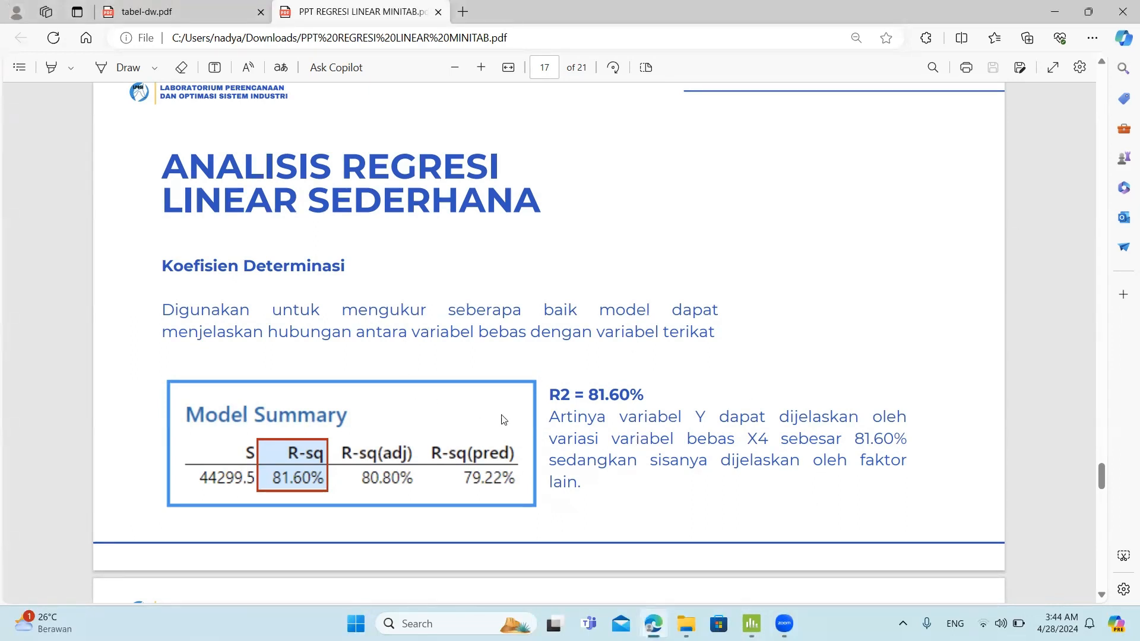
Step: Switch to Minitab and fit a regression model with response 'Y (Biaya Bulanan Bus TP)' and 'X4 (Frekuensi Penggunaan TP)' as the only continuous predictor
{"action": "left_click", "coordinate": [752, 623]}
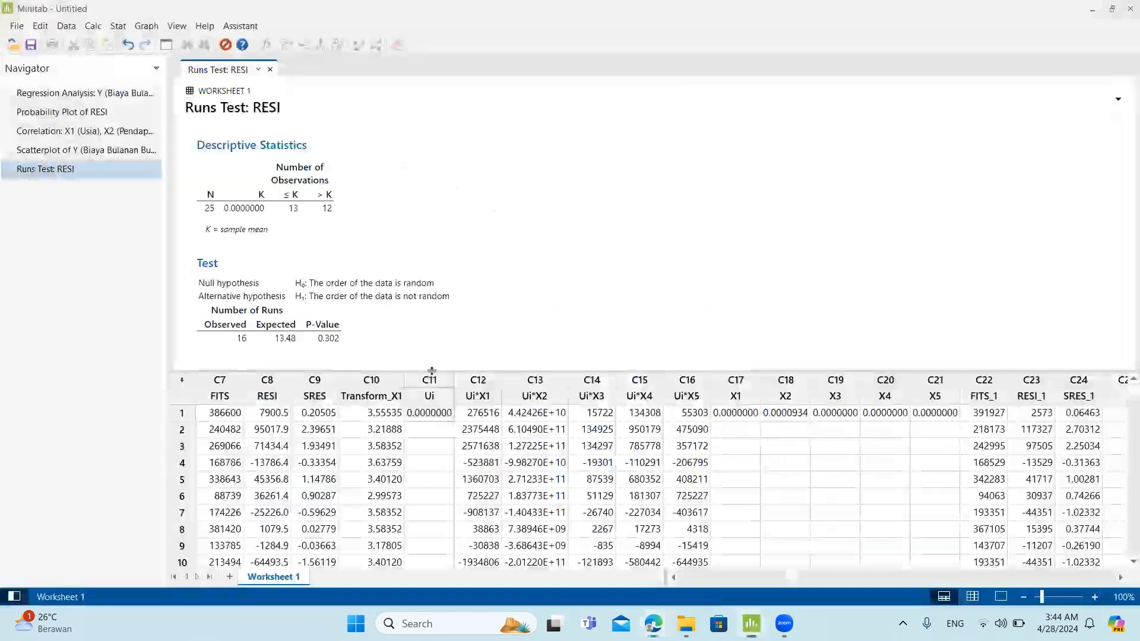
{"action": "left_click", "coordinate": [117, 28]}
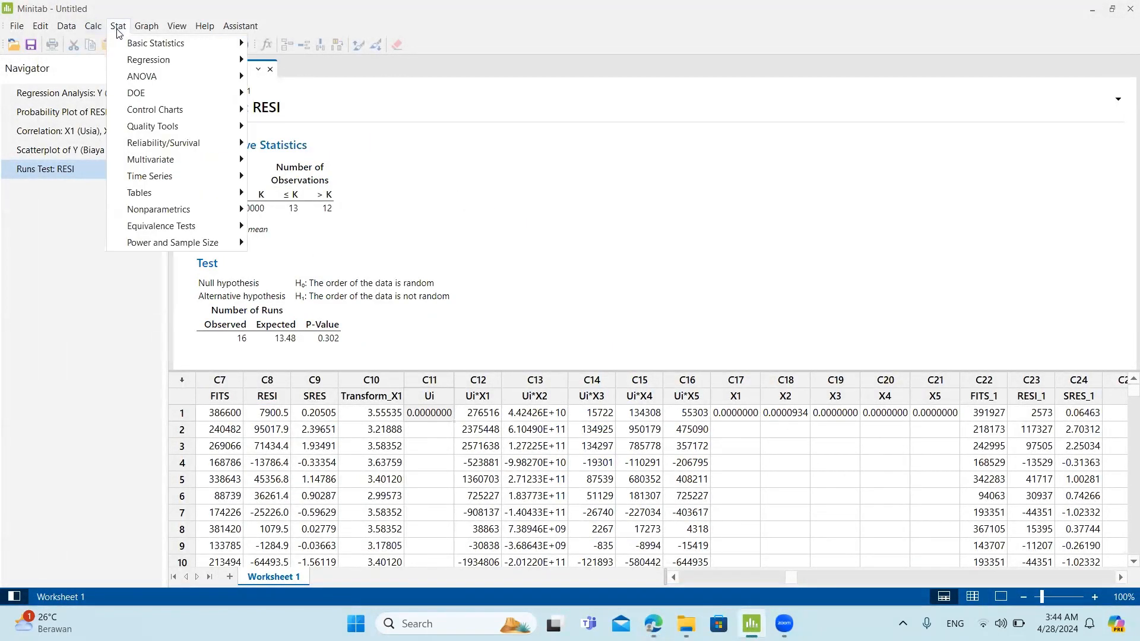
{"action": "mouse_move", "coordinate": [150, 59]}
{"action": "mouse_move", "coordinate": [351, 81]}
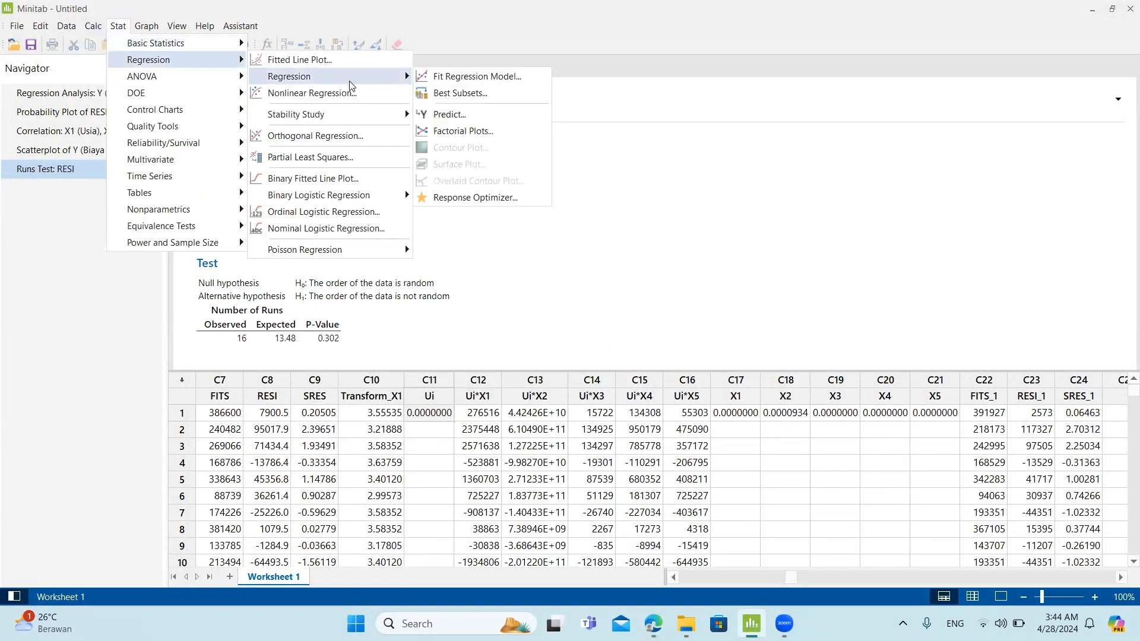
{"action": "left_click", "coordinate": [446, 76]}
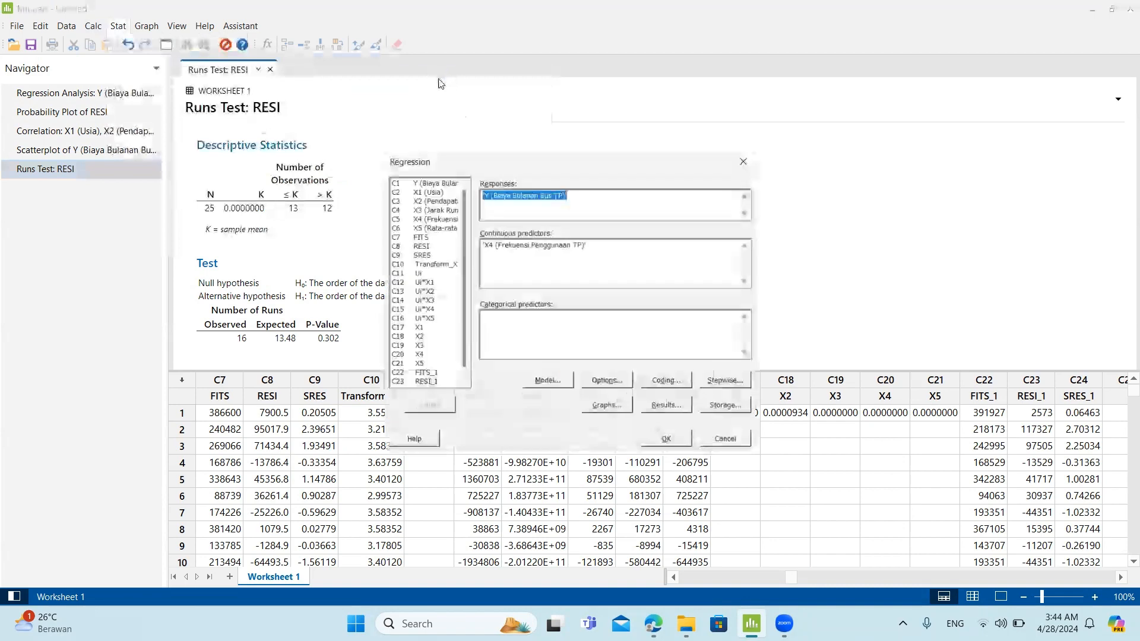
{"action": "left_click", "coordinate": [583, 247]}
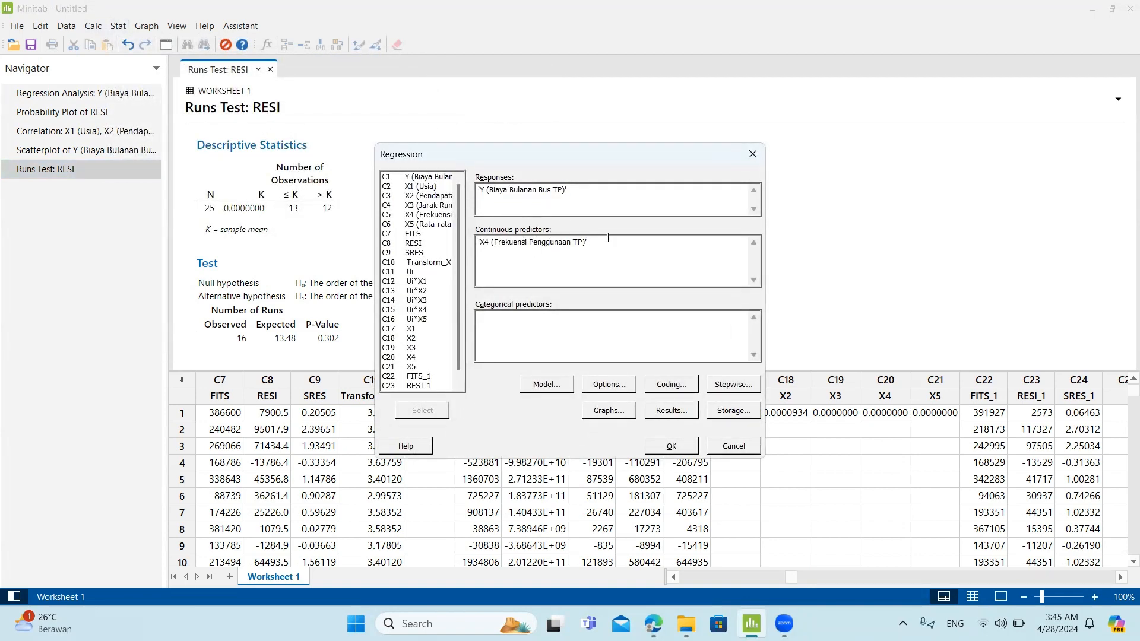
{"action": "left_click", "coordinate": [428, 218]}
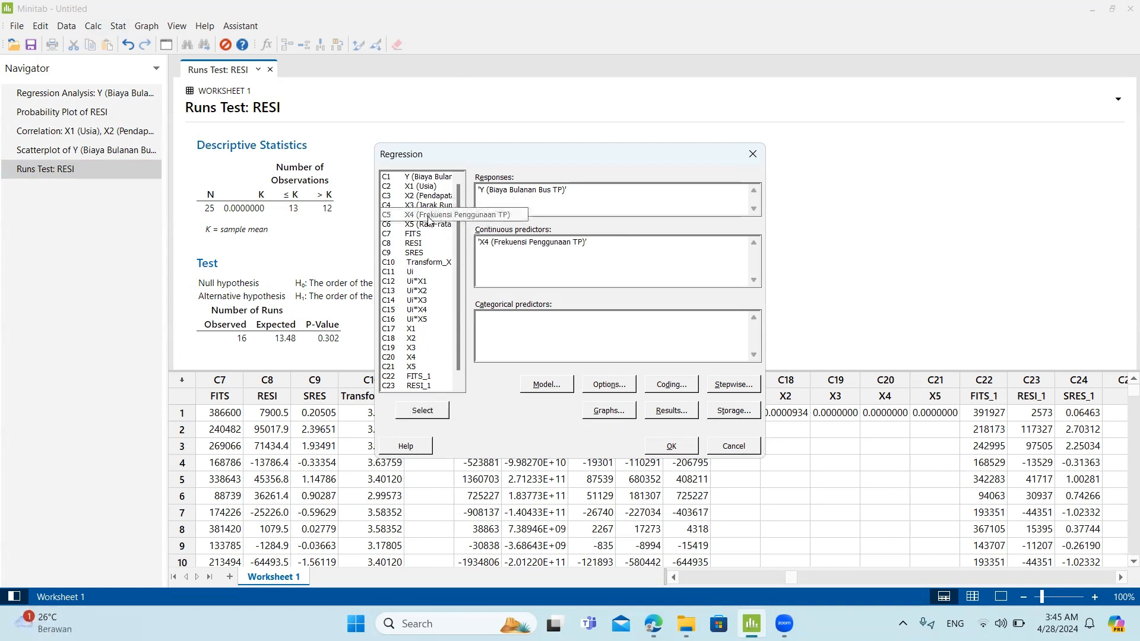
{"action": "left_click", "coordinate": [512, 197]}
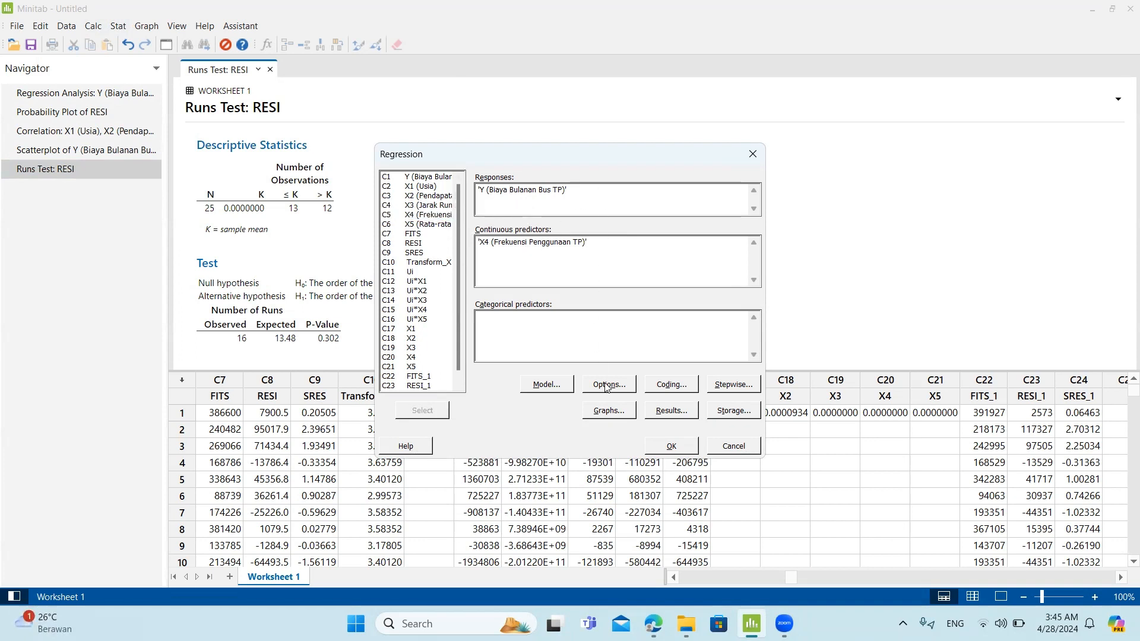
{"action": "left_click", "coordinate": [675, 445]}
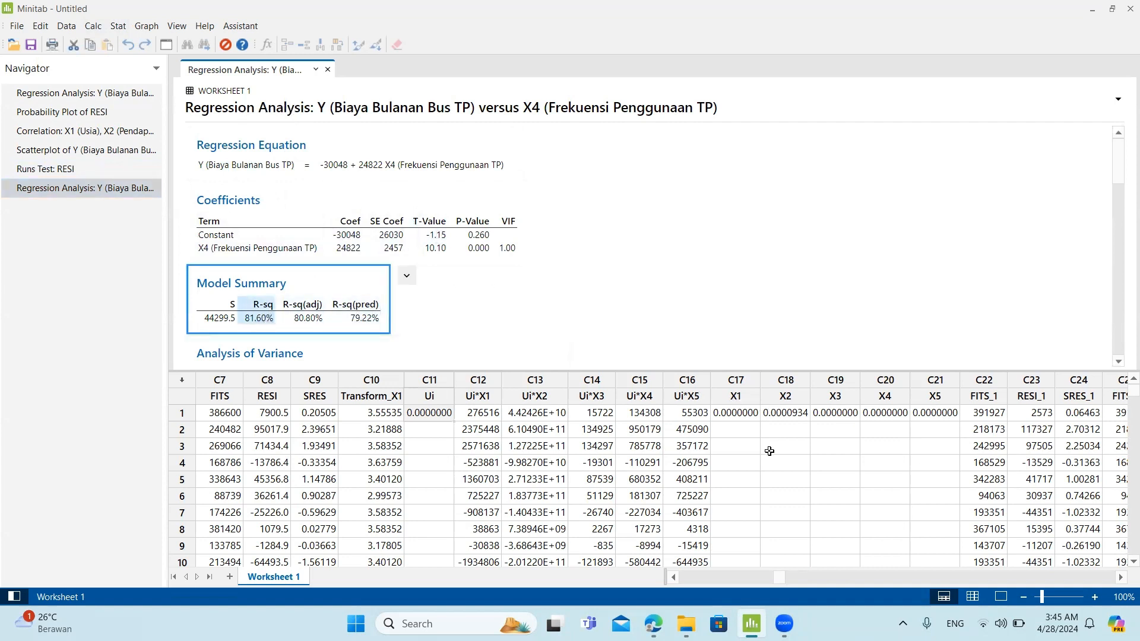
Step: Switch back to the slides PDF in Edge to read the simple linear regression R-sq interpretation
{"action": "left_click", "coordinate": [653, 623]}
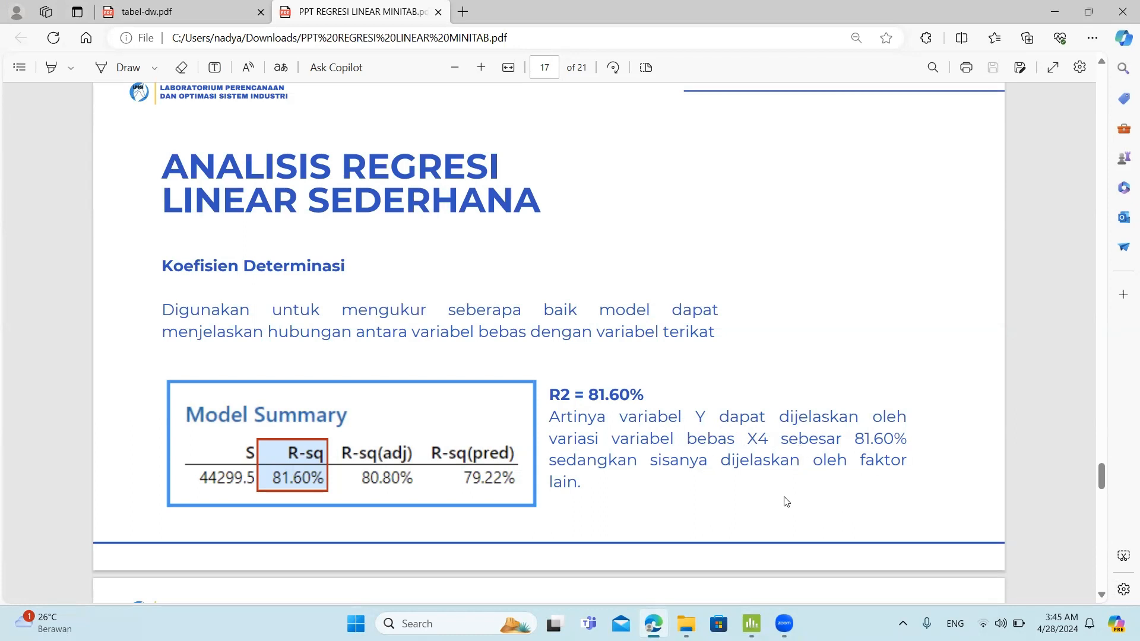
Step: Read the simple linear regression slides on the correlation coefficient and the F hypothesis test
{"action": "scroll", "coordinate": [785, 502], "scroll_direction": "down", "scroll_amount": 1}
{"action": "scroll", "coordinate": [785, 502], "scroll_direction": "down", "scroll_amount": 5}
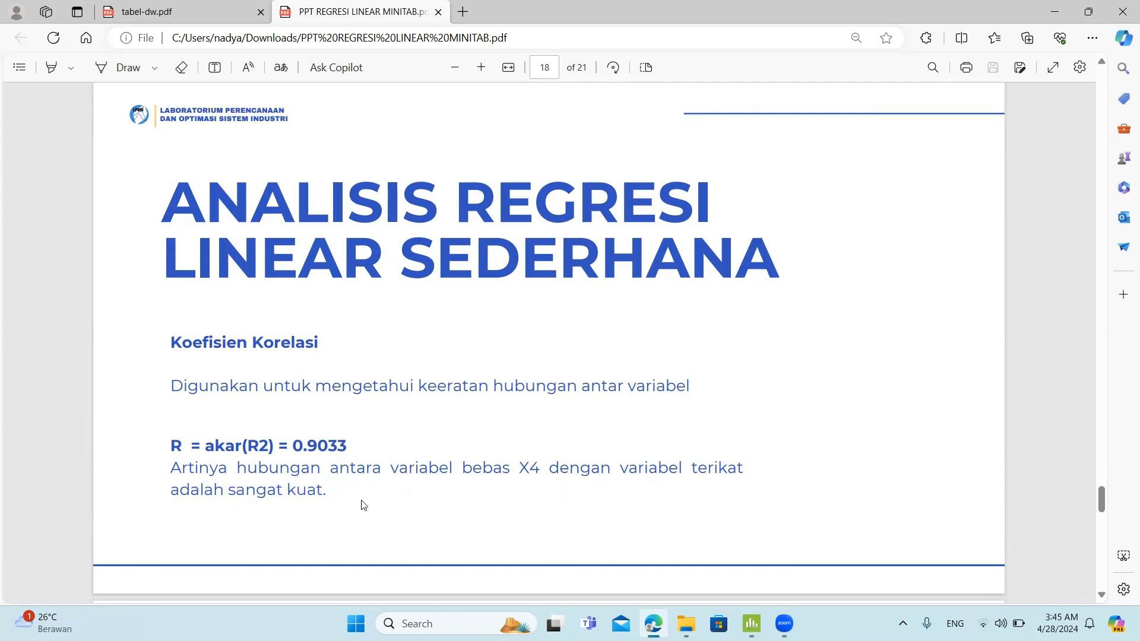
{"action": "scroll", "coordinate": [364, 505], "scroll_direction": "down", "scroll_amount": 8}
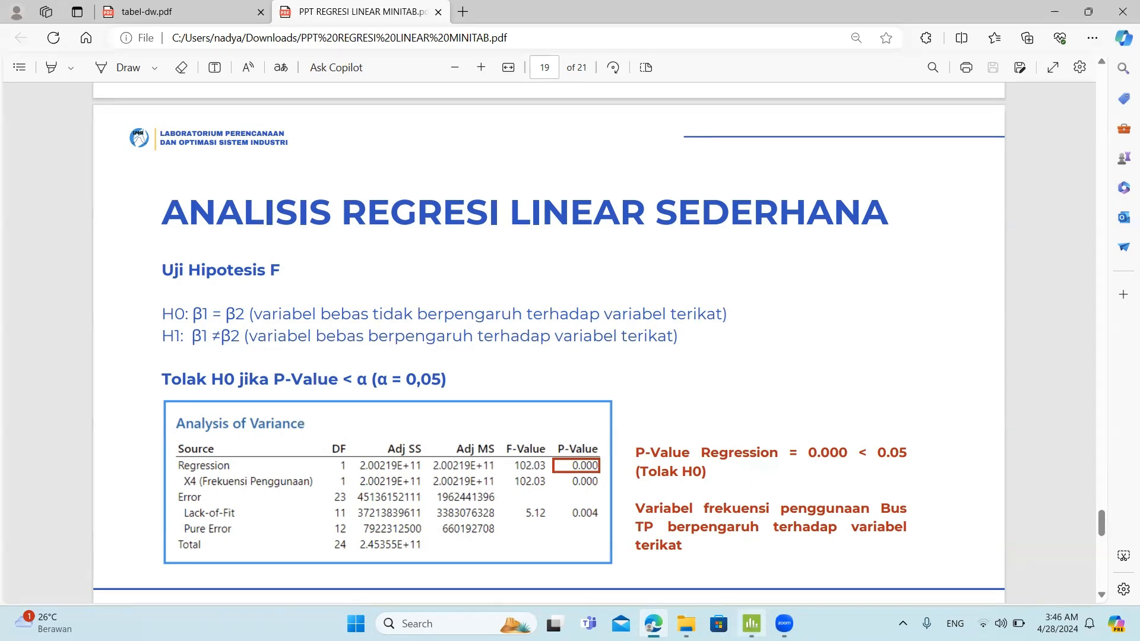
Step: Switch to Minitab and examine the P-Value column in the Analysis of Variance table of the X4 regression
{"action": "left_click", "coordinate": [751, 623]}
{"action": "scroll", "coordinate": [374, 289], "scroll_direction": "down", "scroll_amount": 3}
{"action": "scroll", "coordinate": [374, 290], "scroll_direction": "down", "scroll_amount": 1}
{"action": "left_click", "coordinate": [279, 297]}
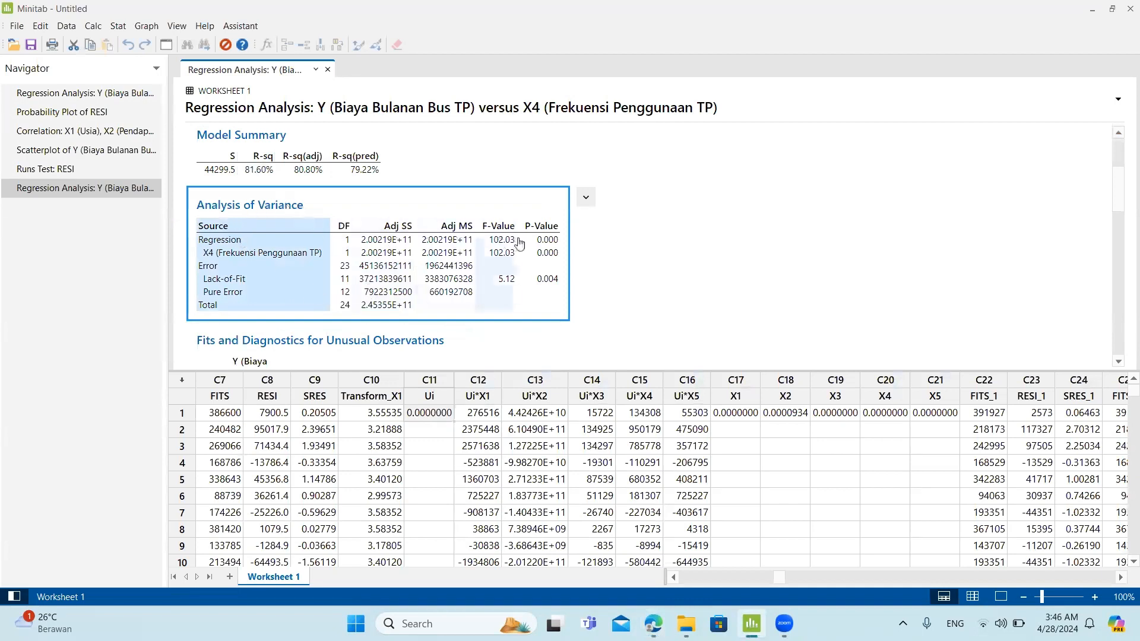
{"action": "left_click", "coordinate": [546, 242]}
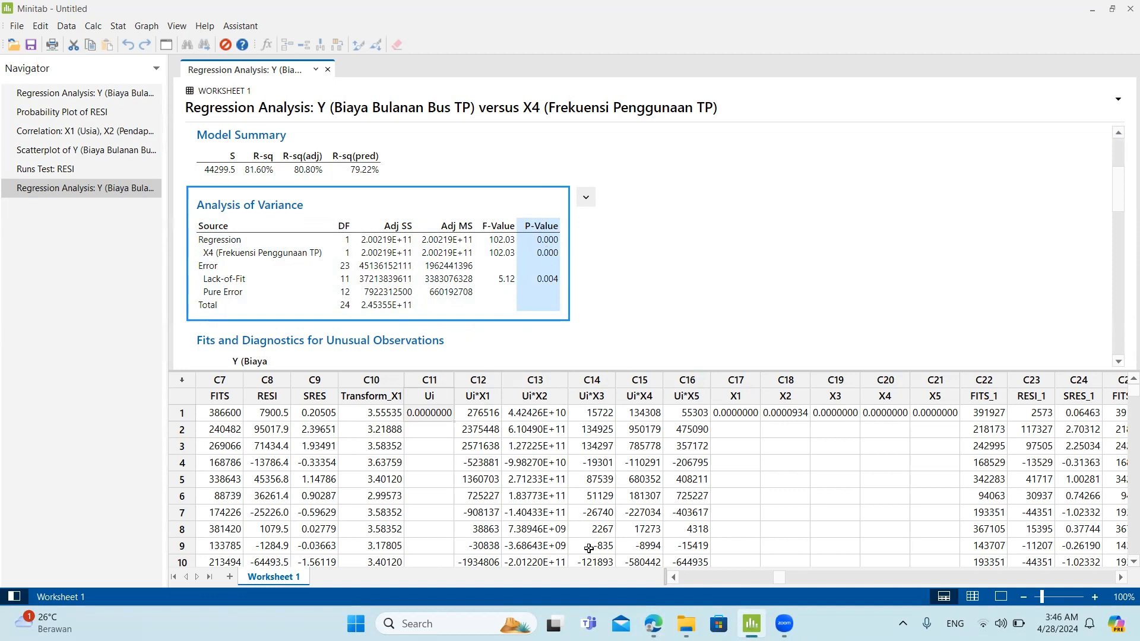
Step: Return to the slides PDF in Edge and move on to the simple linear regression T hypothesis test
{"action": "left_click", "coordinate": [653, 623]}
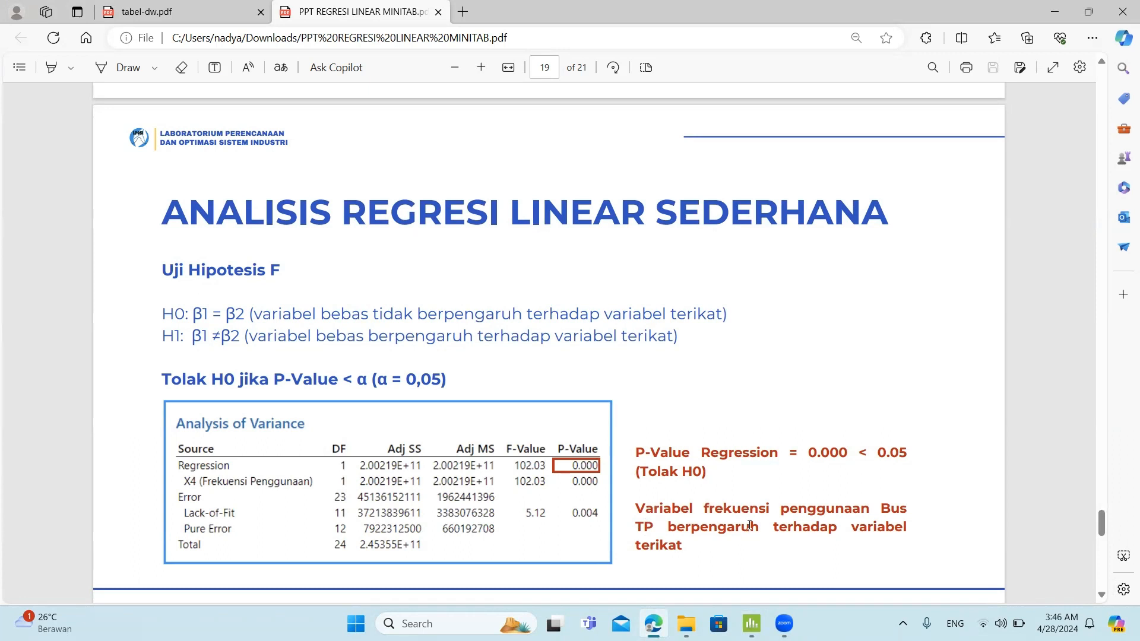
{"action": "scroll", "coordinate": [750, 515], "scroll_direction": "down", "scroll_amount": 2}
{"action": "scroll", "coordinate": [750, 527], "scroll_direction": "down", "scroll_amount": 10}
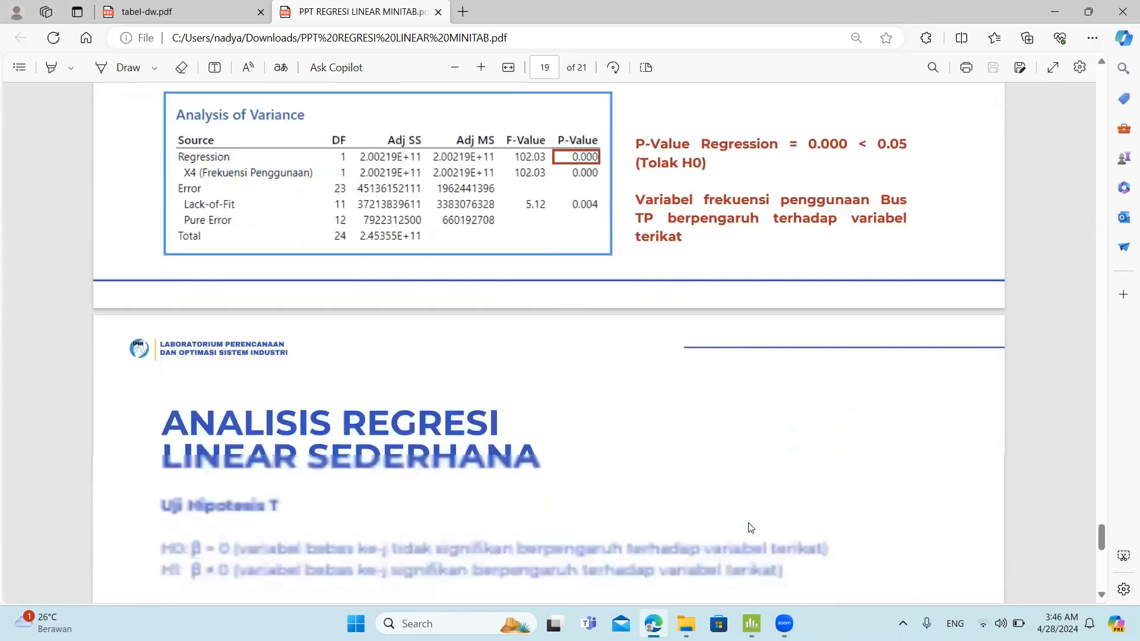